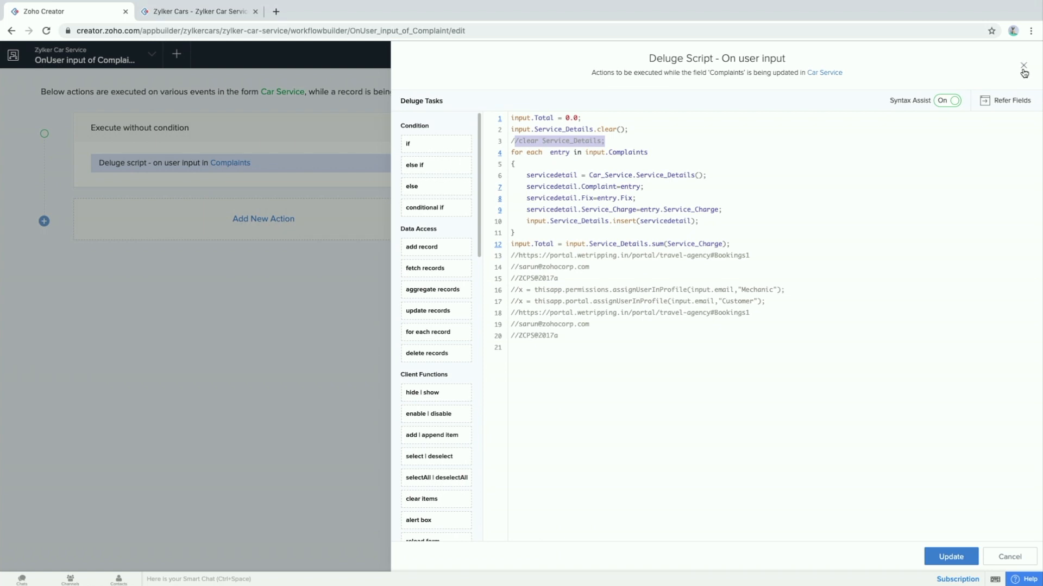
Close the Complaints on-user-input Deluge script editor to return to the workflow builder
{"action": "left_click", "coordinate": [1023, 65]}
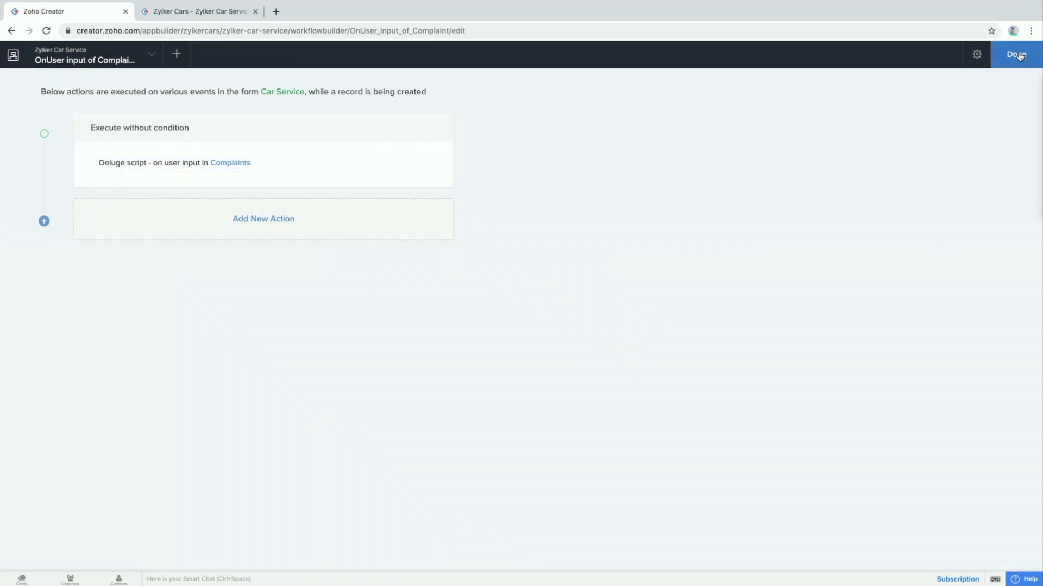
Finish the Complaints workflow, open the app's Users settings, and start adding a user
{"action": "left_click", "coordinate": [1017, 53]}
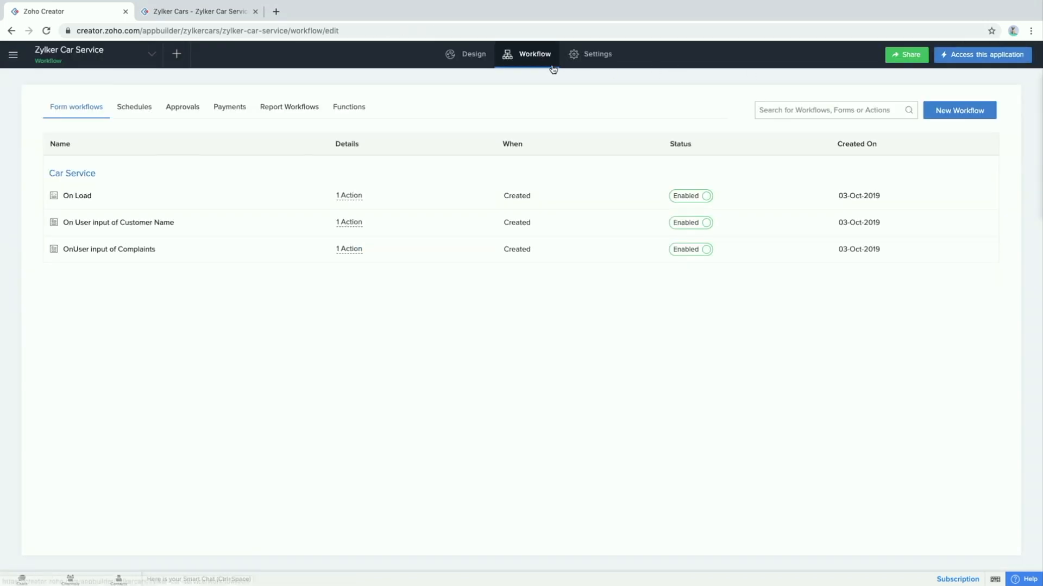
{"action": "left_click", "coordinate": [582, 64]}
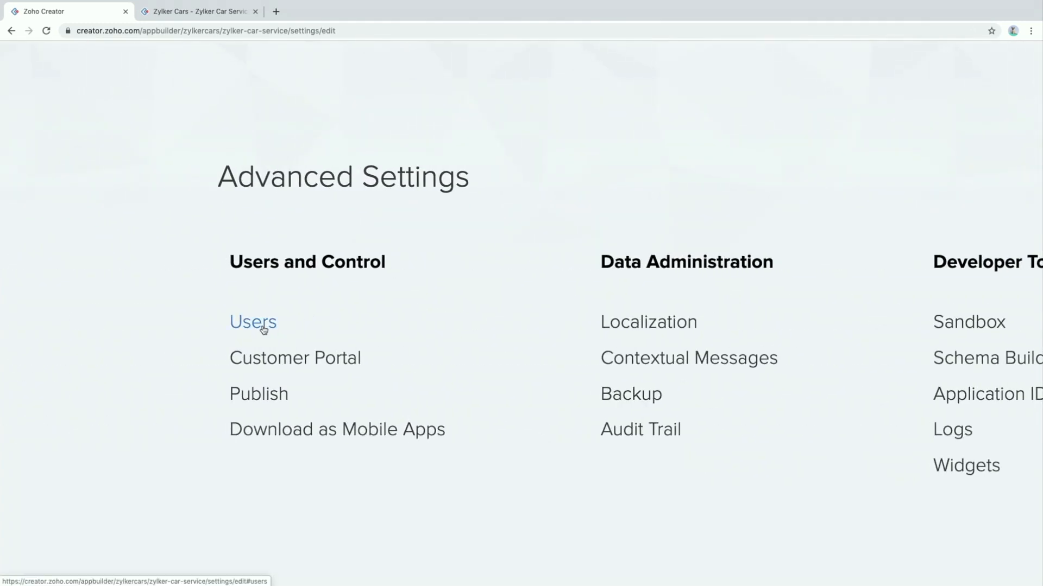
{"action": "left_click", "coordinate": [262, 328]}
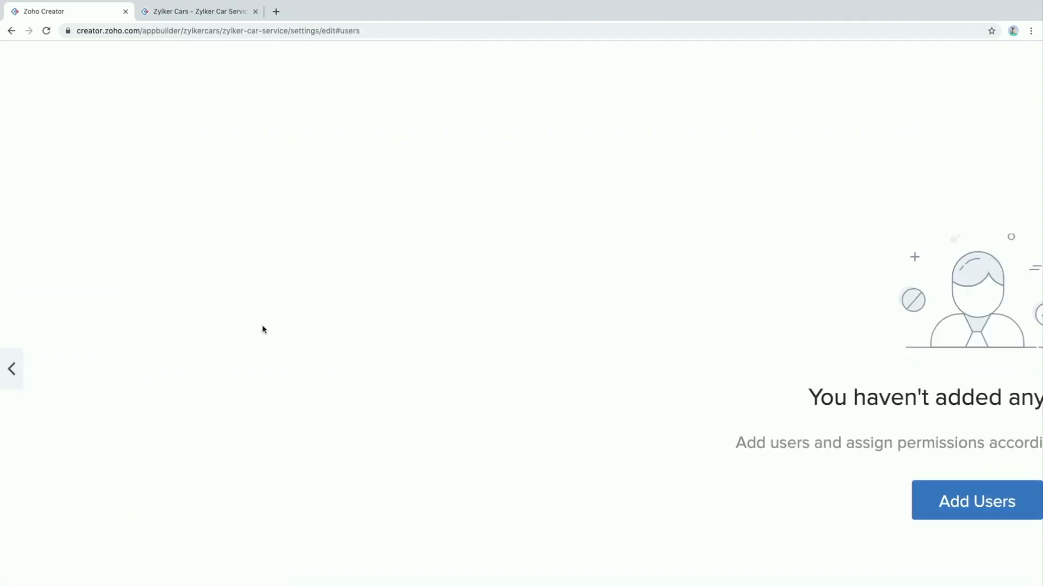
{"action": "left_click", "coordinate": [791, 436]}
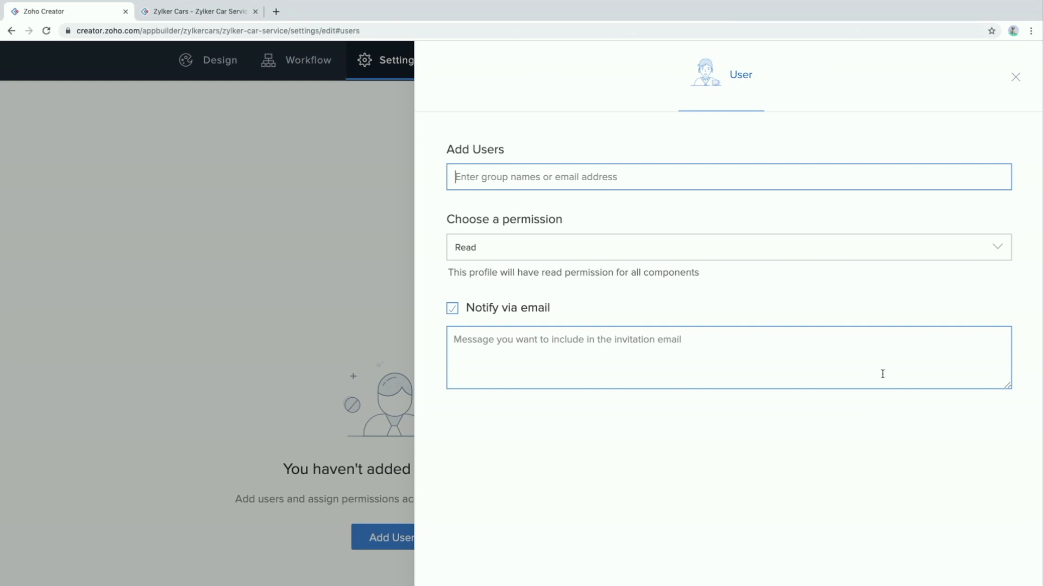
{"action": "left_click", "coordinate": [771, 248]}
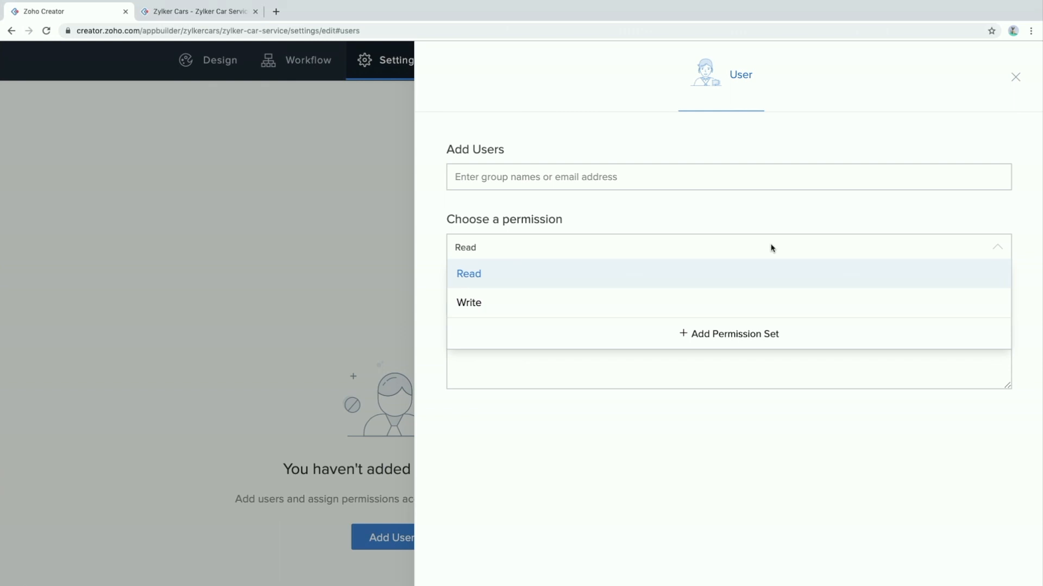
Create a permission set named 'Manager' with the description 'for managers'
{"action": "left_click", "coordinate": [723, 336]}
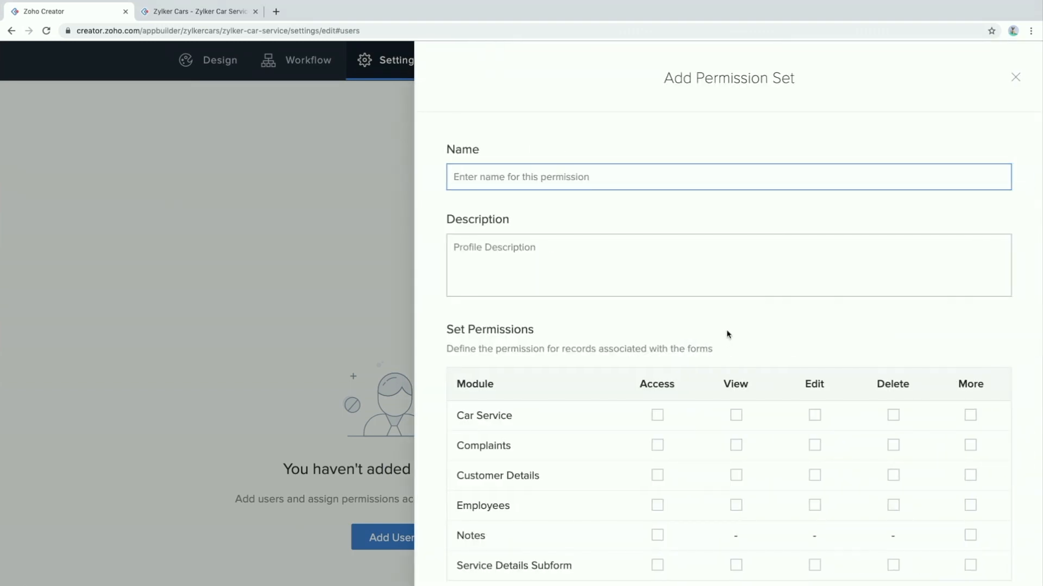
{"action": "type", "text": "Manager"}
{"action": "left_click", "coordinate": [575, 254]}
{"action": "type", "text": "for managers"}
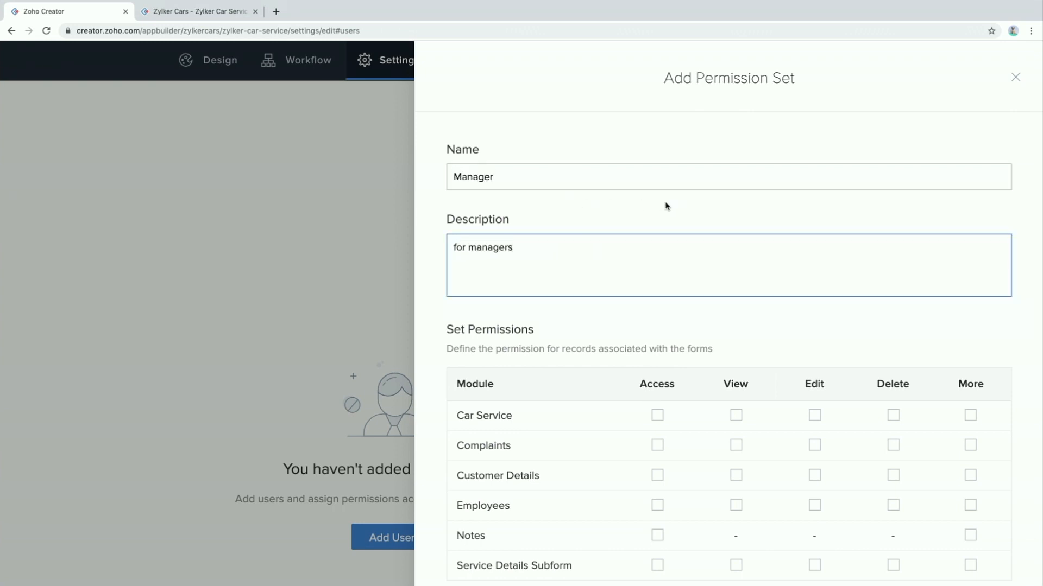
{"action": "scroll", "coordinate": [691, 274], "scroll_direction": "down", "scroll_amount": 2}
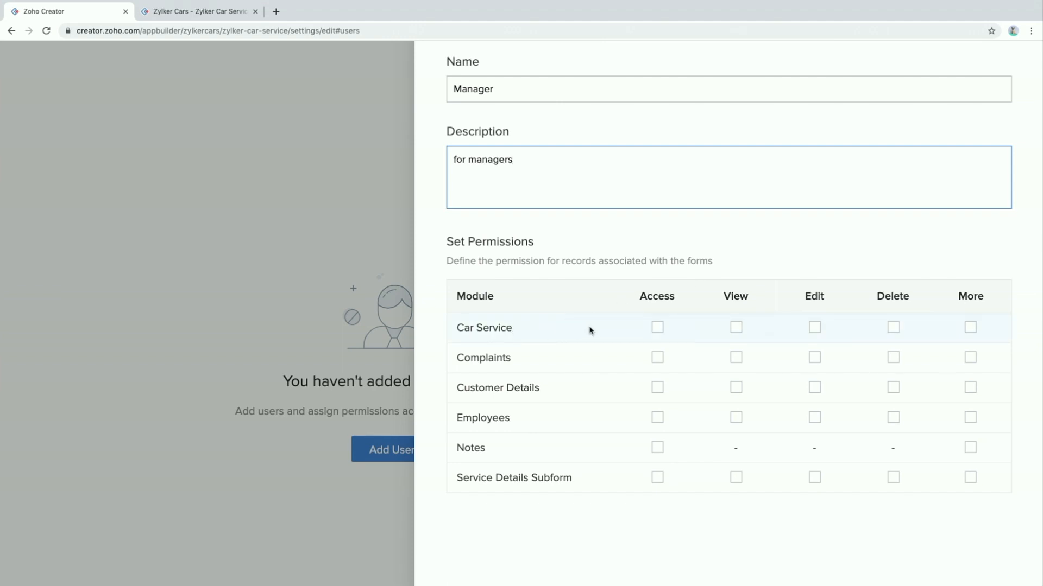
Grant Car Service access with View and Edit set to All Car Services
{"action": "left_click", "coordinate": [657, 328]}
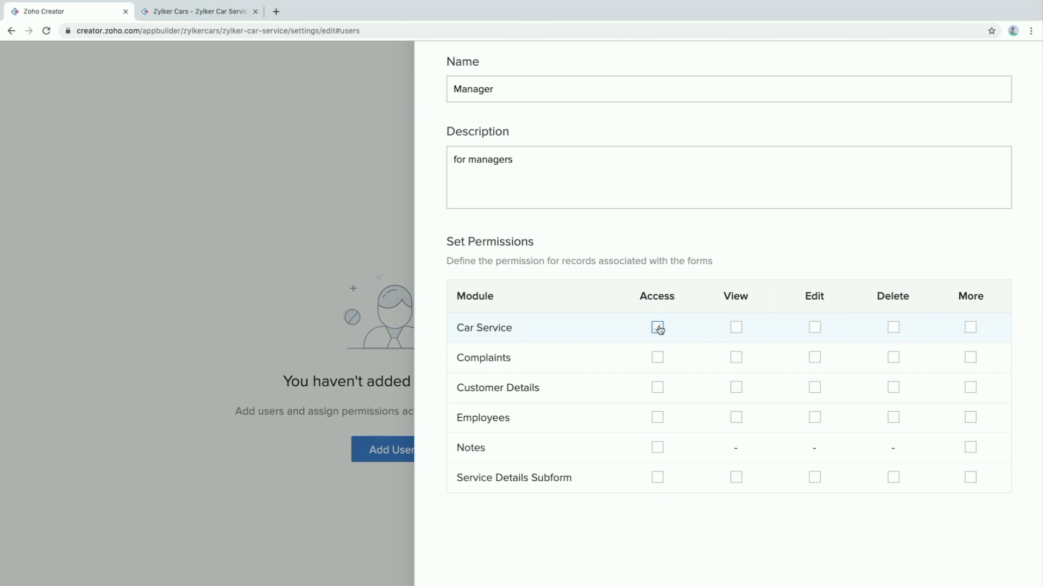
{"action": "left_click", "coordinate": [658, 327]}
{"action": "left_click", "coordinate": [735, 329]}
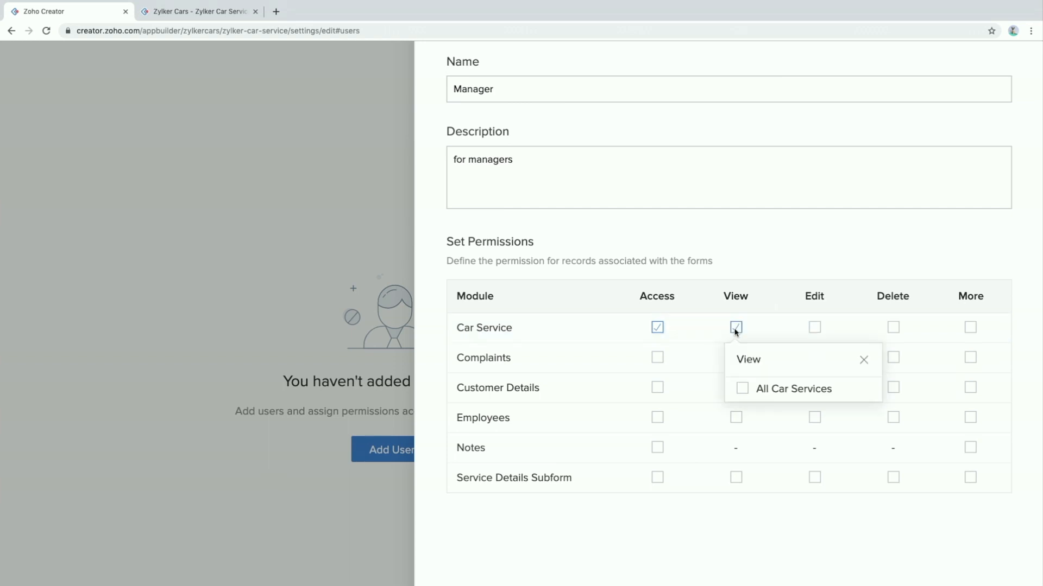
{"action": "left_click", "coordinate": [744, 389]}
{"action": "left_click", "coordinate": [776, 307]}
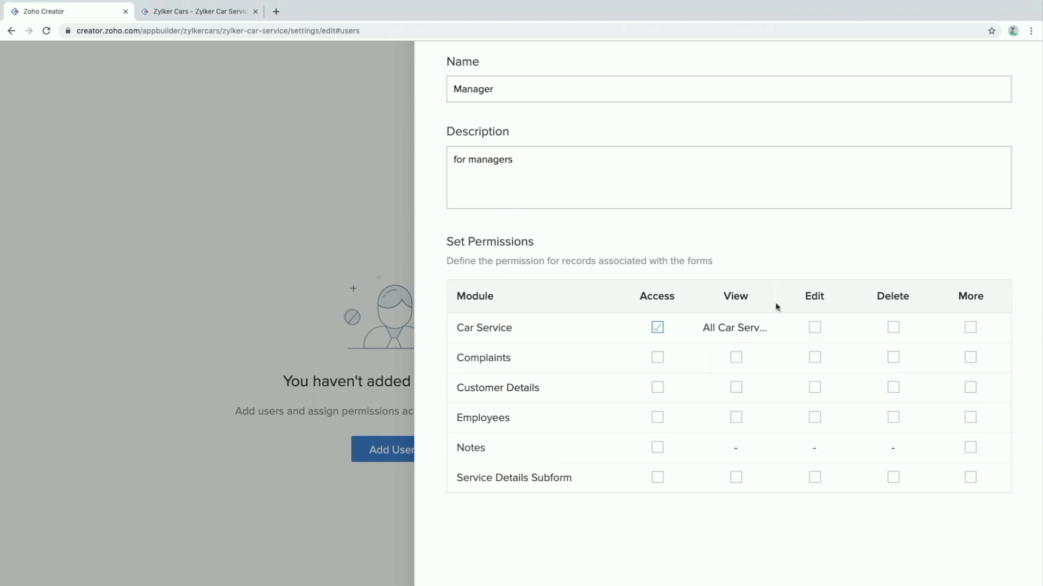
{"action": "left_click", "coordinate": [814, 329]}
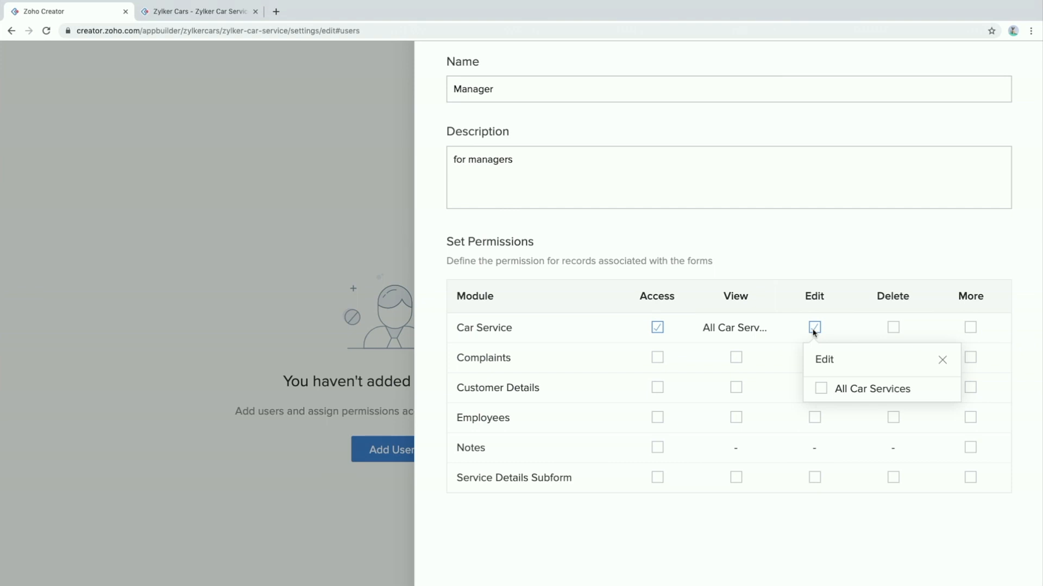
{"action": "left_click", "coordinate": [820, 390]}
{"action": "left_click", "coordinate": [883, 242]}
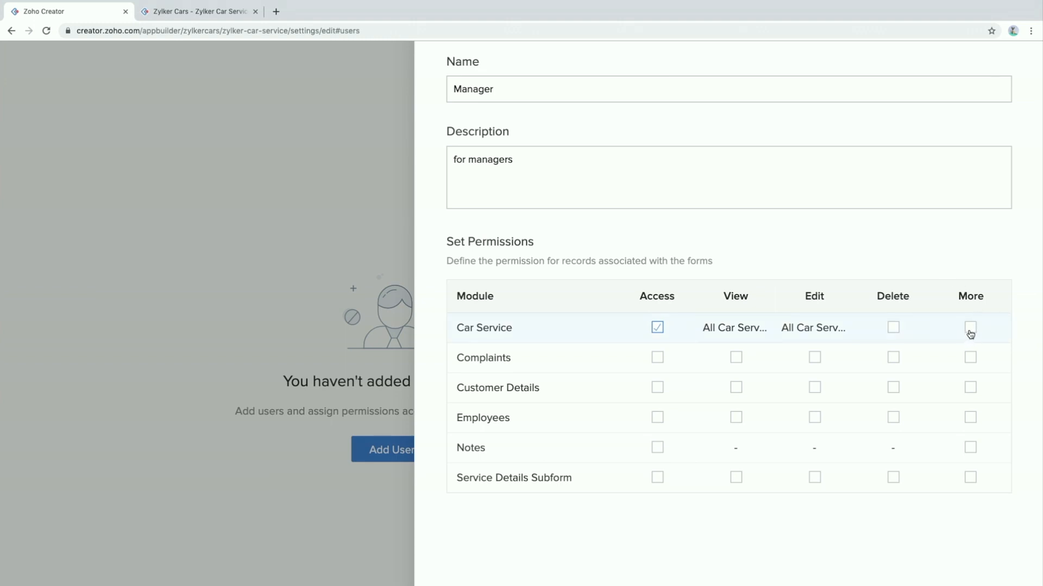
{"action": "left_click", "coordinate": [970, 328]}
Add View all and Modify all for Car Service, and tick View on Complaints
{"action": "scroll", "coordinate": [921, 360], "scroll_direction": "down", "scroll_amount": 2}
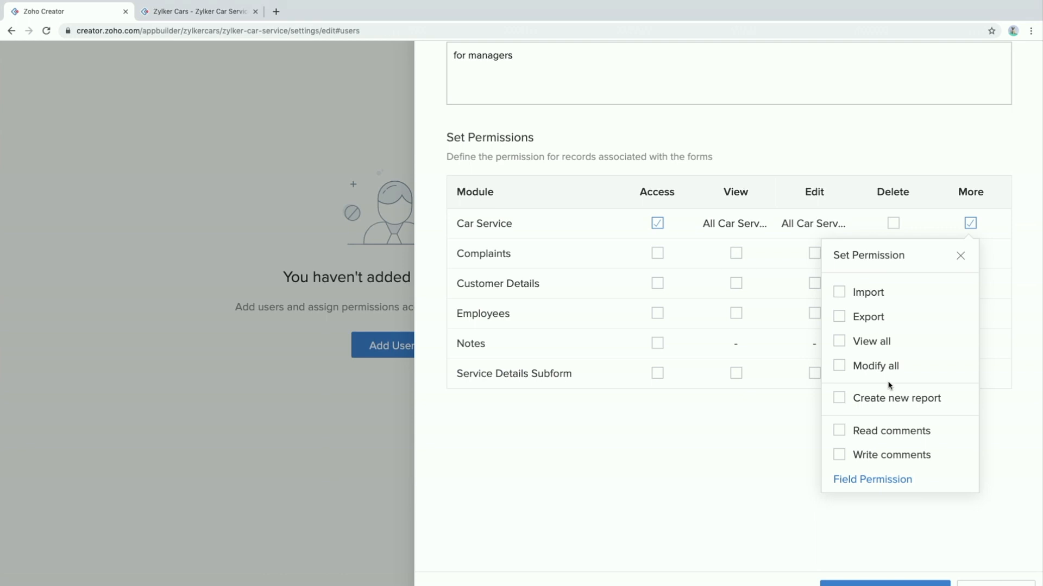
{"action": "left_click", "coordinate": [840, 342]}
{"action": "left_click", "coordinate": [840, 367]}
{"action": "left_click", "coordinate": [759, 432]}
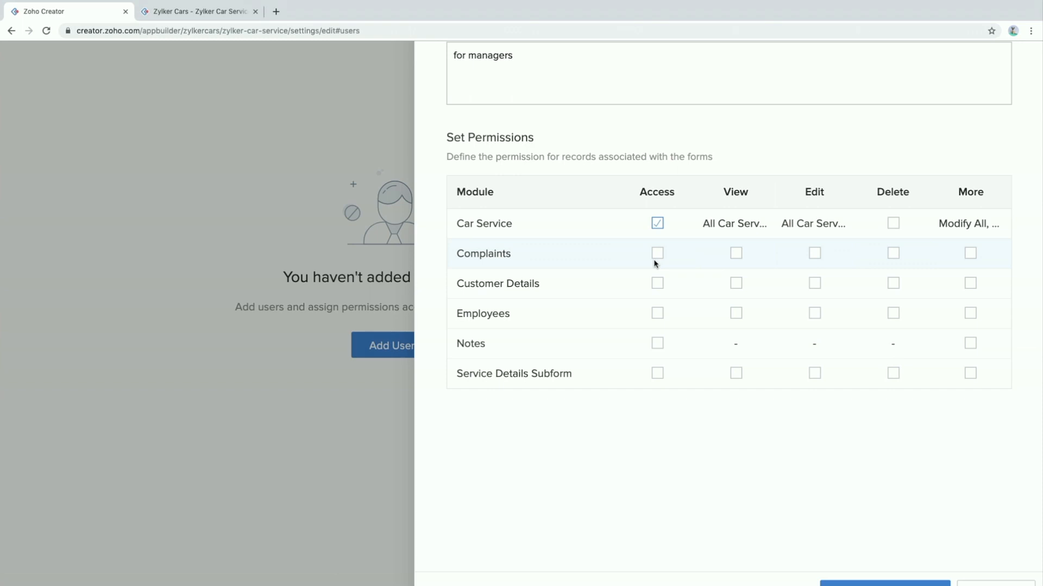
{"action": "left_click", "coordinate": [738, 259]}
Set Complaints View to the Complaints Report and add the View all permission
{"action": "left_click", "coordinate": [741, 322]}
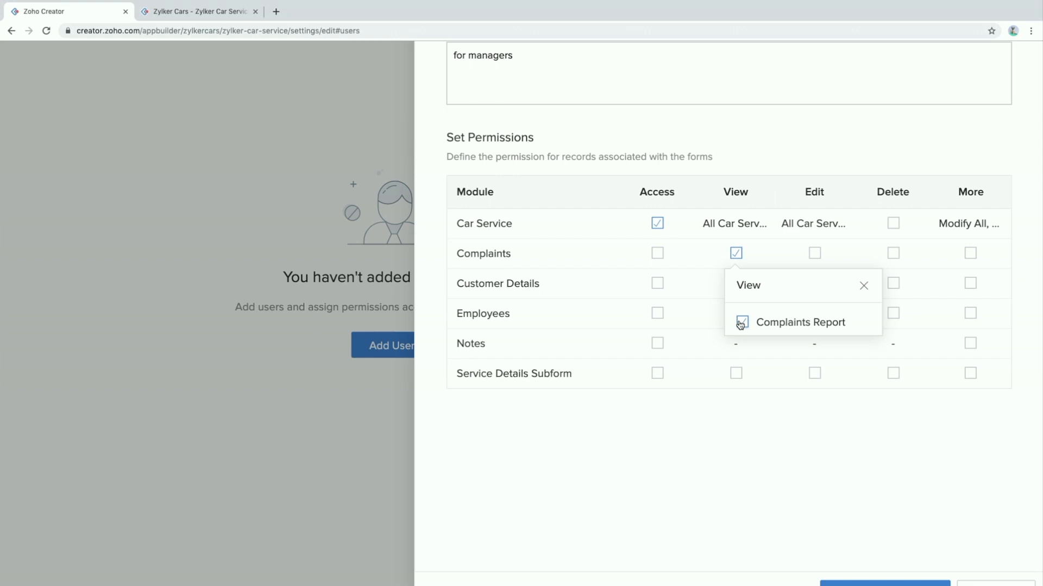
{"action": "left_click", "coordinate": [970, 254]}
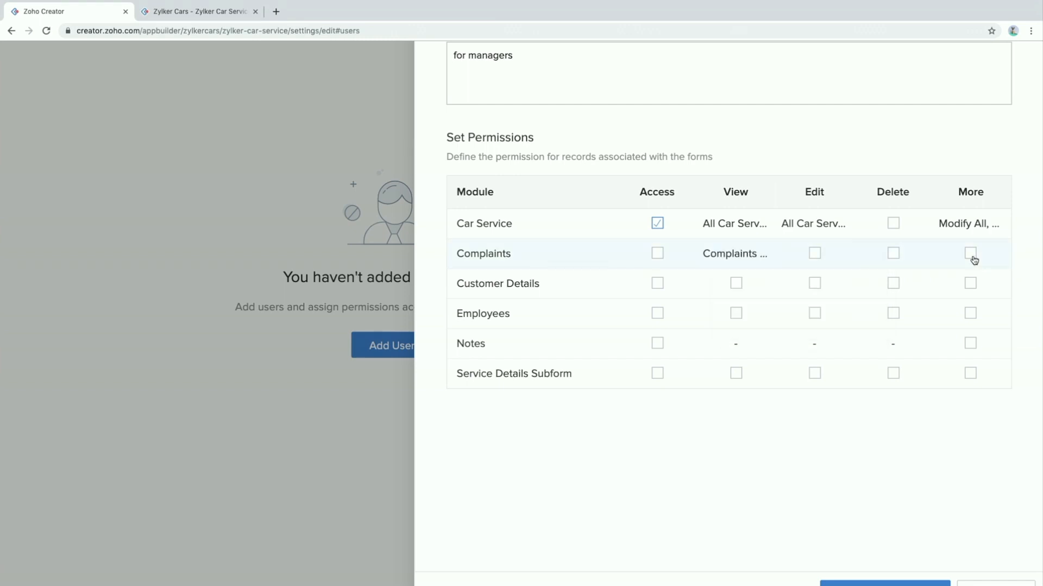
{"action": "left_click", "coordinate": [840, 371]}
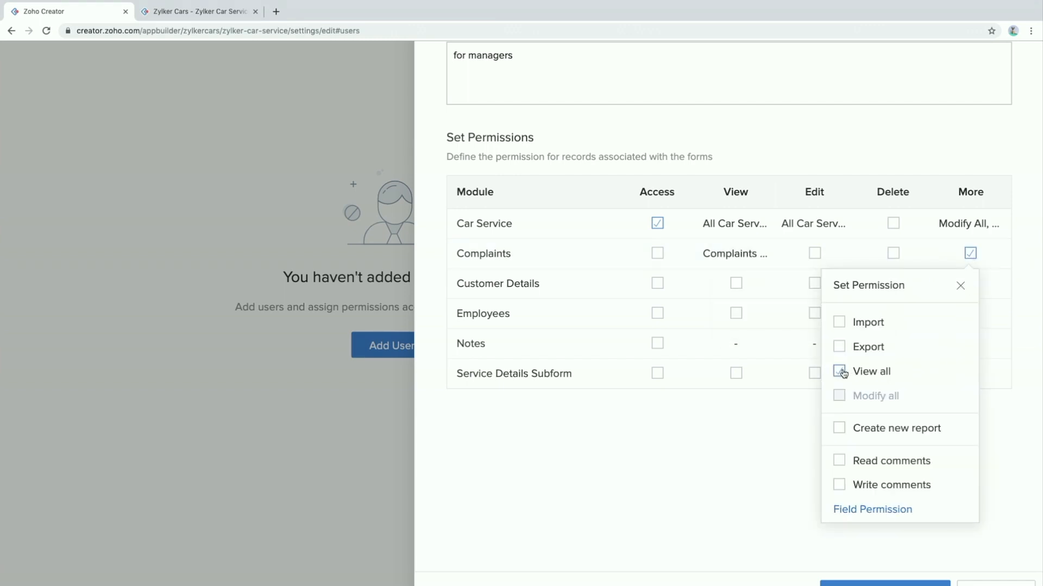
{"action": "left_click", "coordinate": [960, 286]}
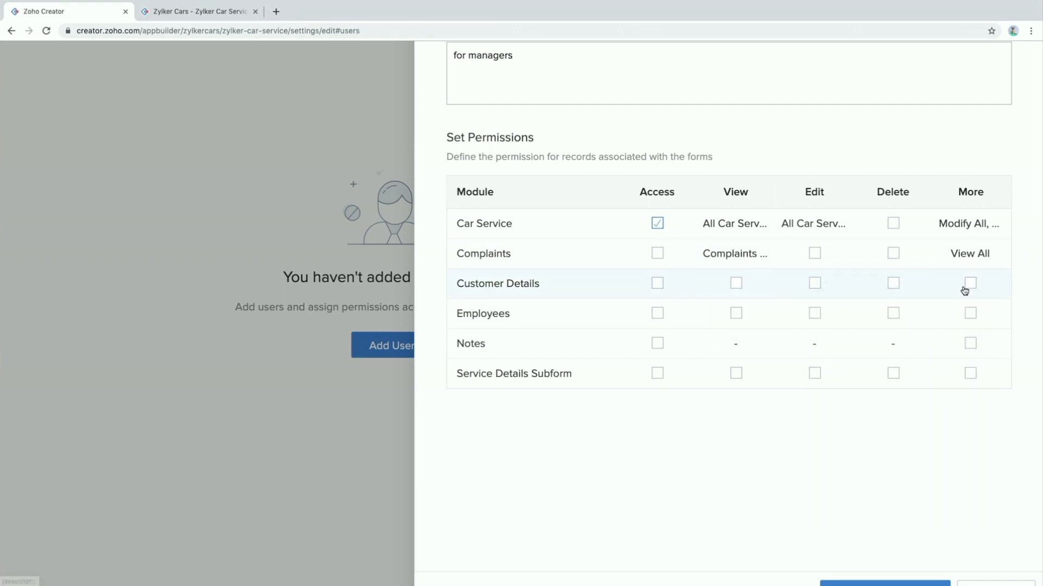
Give Customer Details access, View and Edit on all customer details, plus View all and Modify all
{"action": "left_click", "coordinate": [660, 287]}
{"action": "left_click", "coordinate": [738, 286]}
{"action": "left_click", "coordinate": [742, 352]}
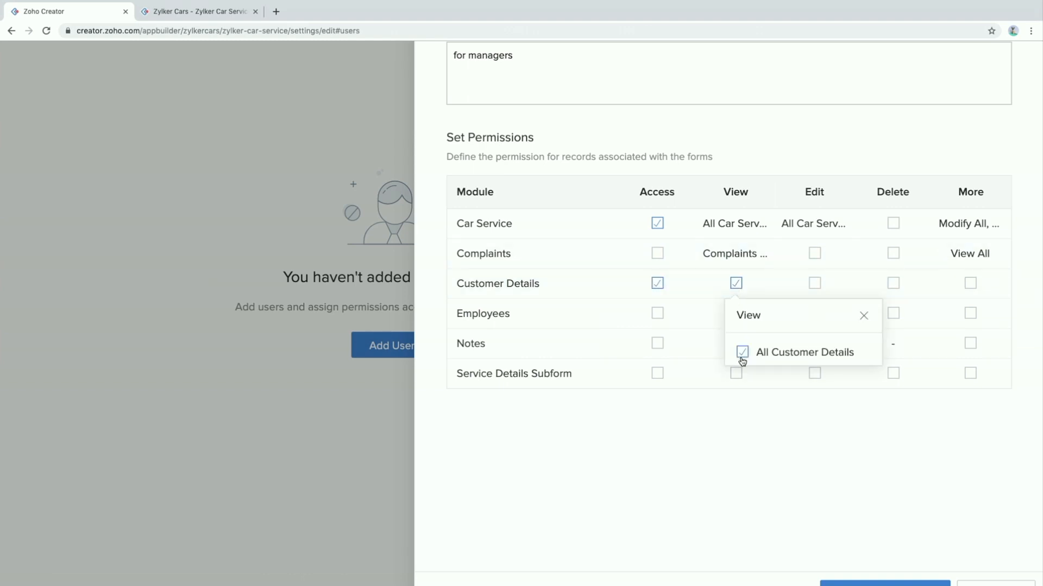
{"action": "left_click", "coordinate": [813, 283]}
{"action": "left_click", "coordinate": [813, 283]}
{"action": "left_click", "coordinate": [821, 352]}
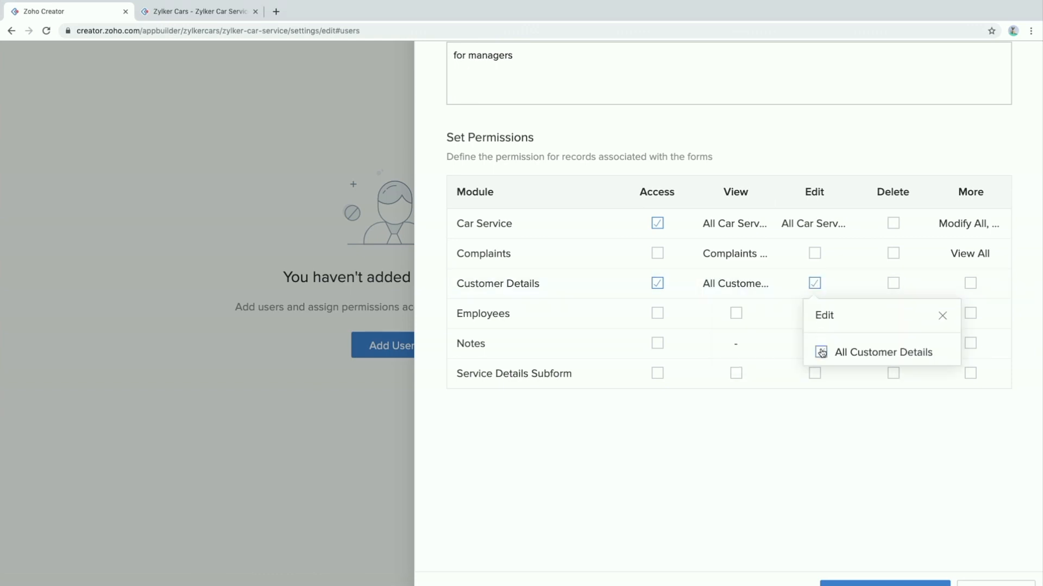
{"action": "left_click", "coordinate": [971, 285]}
{"action": "left_click", "coordinate": [971, 284]}
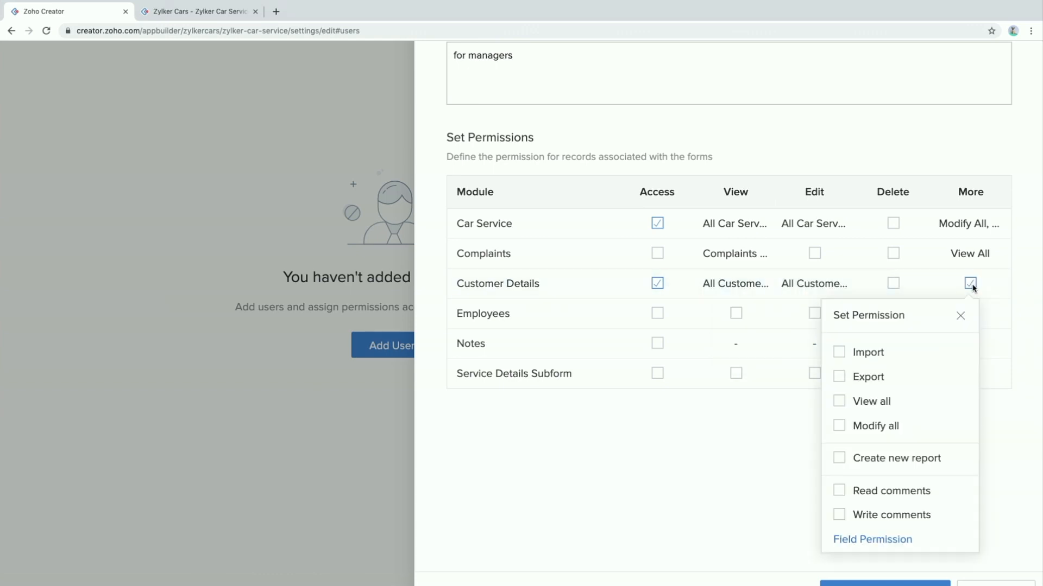
{"action": "left_click", "coordinate": [839, 401]}
{"action": "left_click", "coordinate": [839, 426]}
{"action": "left_click", "coordinate": [959, 316]}
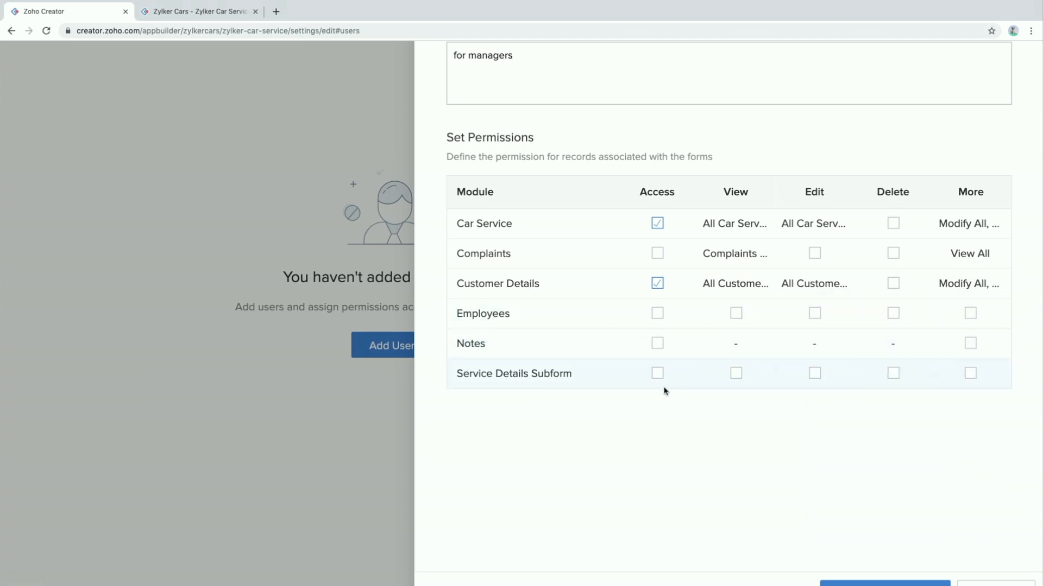
{"action": "scroll", "coordinate": [663, 391], "scroll_direction": "down", "scroll_amount": 3}
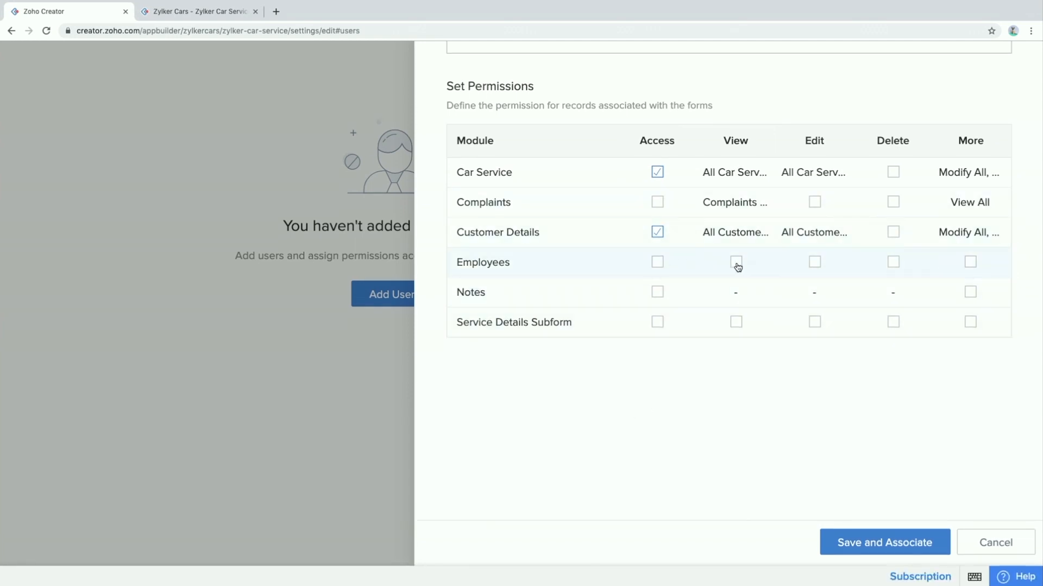
Give Employees View and Edit on all employees, plus View all and Modify all
{"action": "left_click", "coordinate": [736, 264]}
{"action": "left_click", "coordinate": [743, 333]}
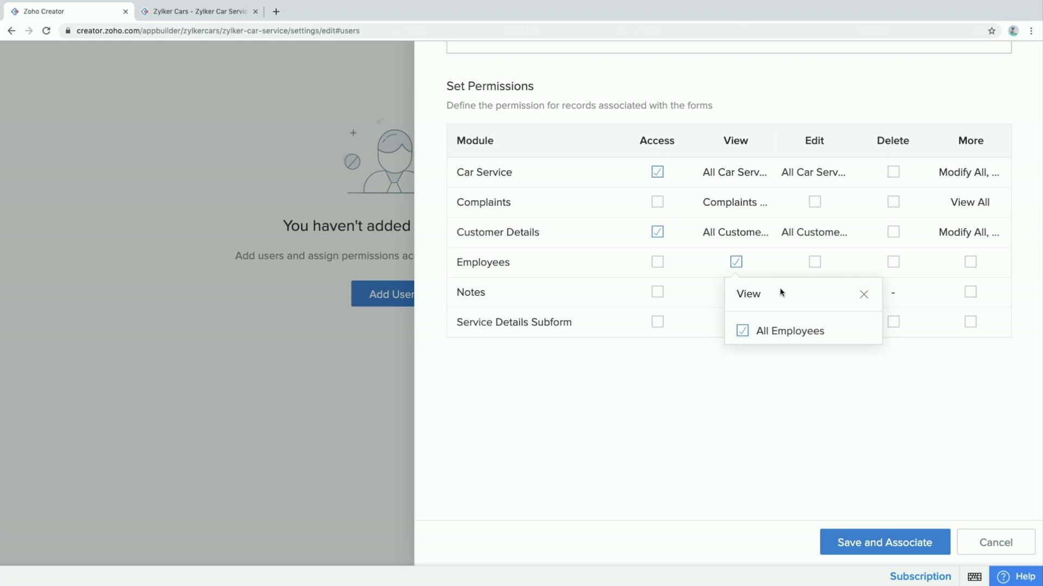
{"action": "left_click", "coordinate": [816, 263]}
{"action": "left_click", "coordinate": [820, 331]}
{"action": "left_click", "coordinate": [970, 263]}
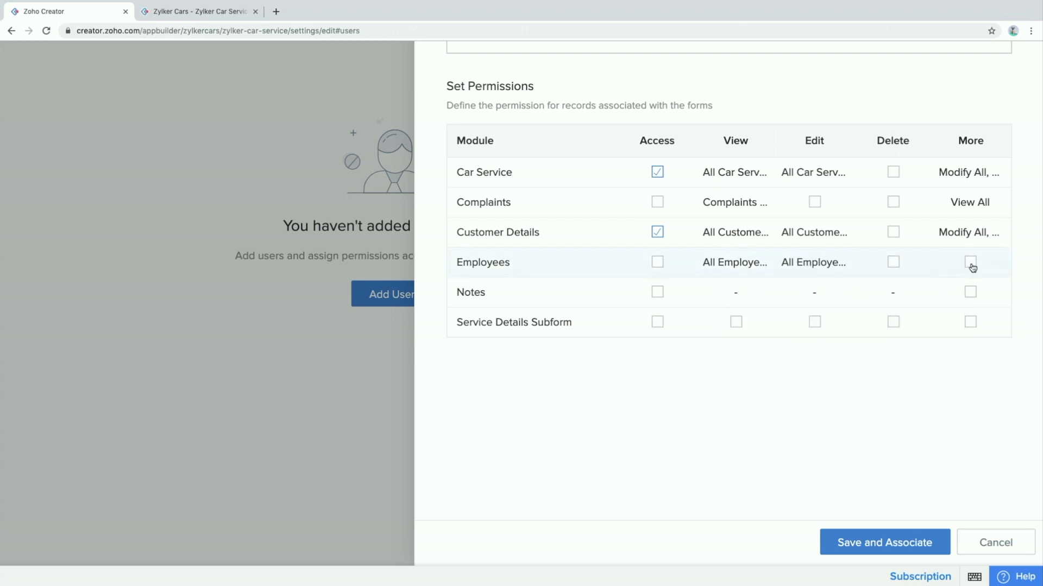
{"action": "left_click", "coordinate": [840, 380]}
{"action": "left_click", "coordinate": [840, 405]}
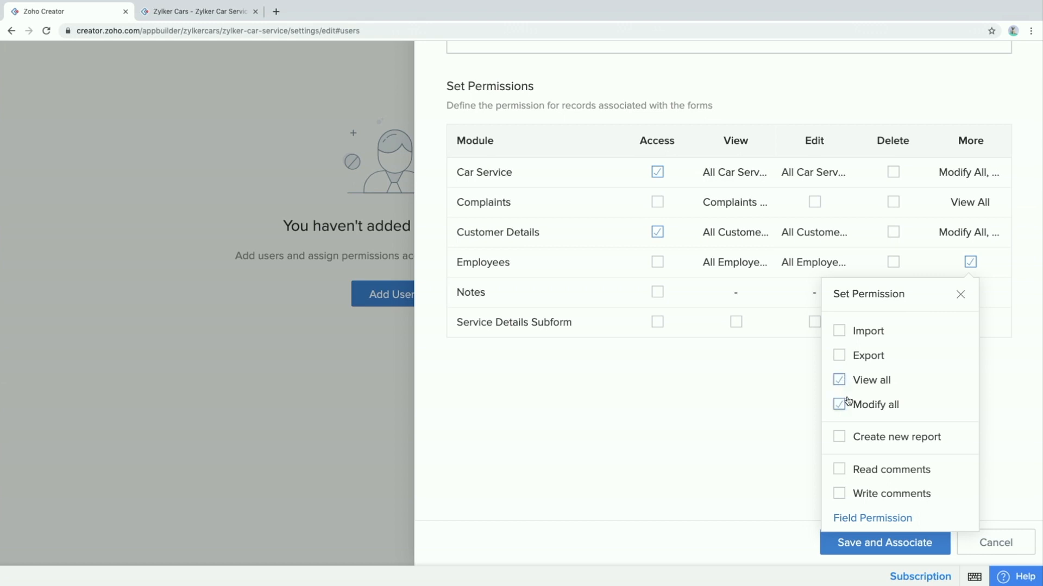
{"action": "left_click", "coordinate": [960, 296]}
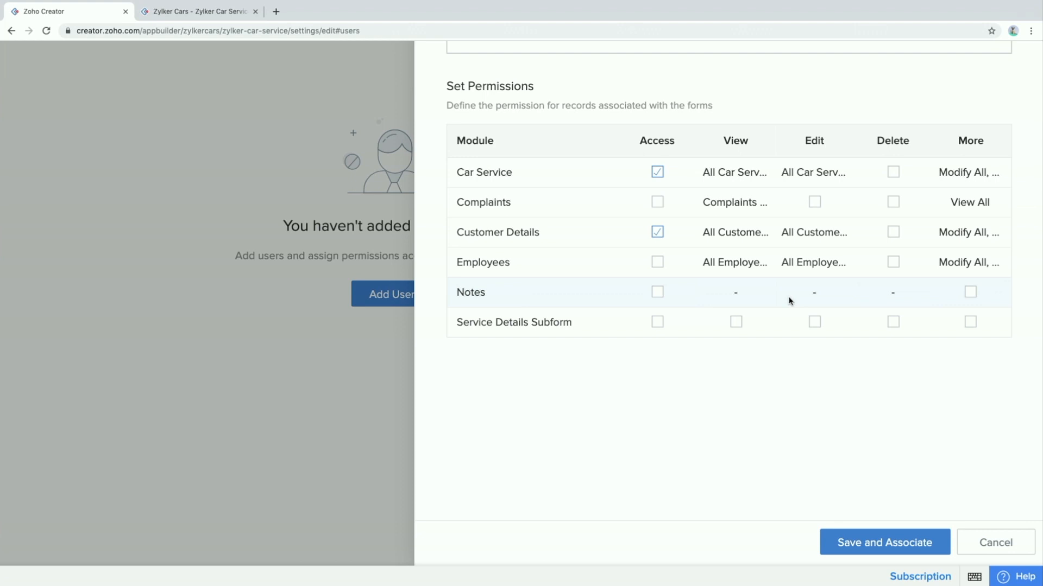
Give Service Details Subform full access via All Service Jobs and Jobs in Progress, then save
{"action": "left_click", "coordinate": [657, 323]}
{"action": "left_click", "coordinate": [736, 323]}
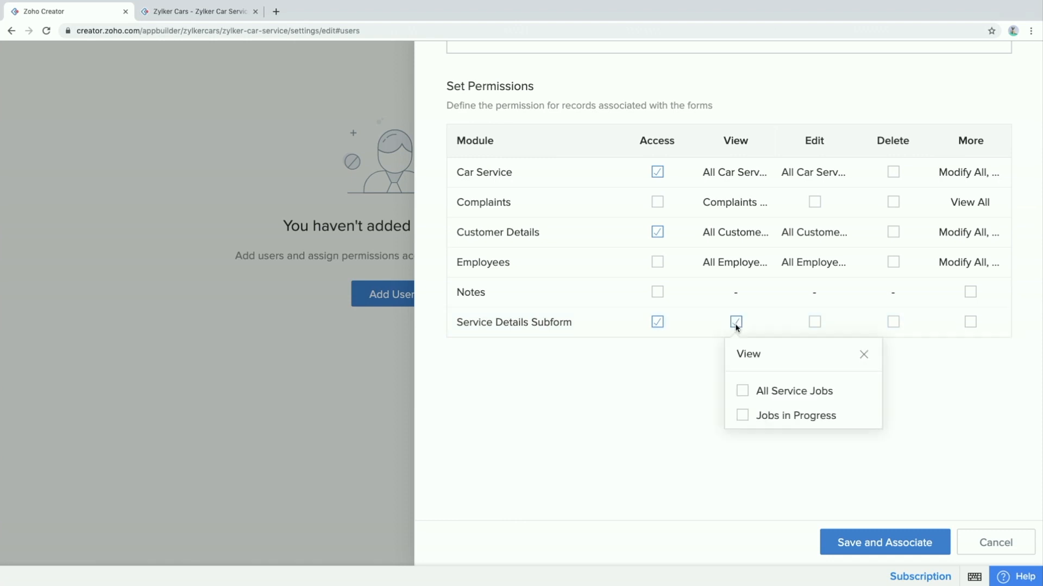
{"action": "left_click", "coordinate": [742, 392]}
{"action": "left_click", "coordinate": [743, 421]}
{"action": "left_click", "coordinate": [816, 323]}
{"action": "left_click", "coordinate": [822, 395]}
{"action": "left_click", "coordinate": [821, 416]}
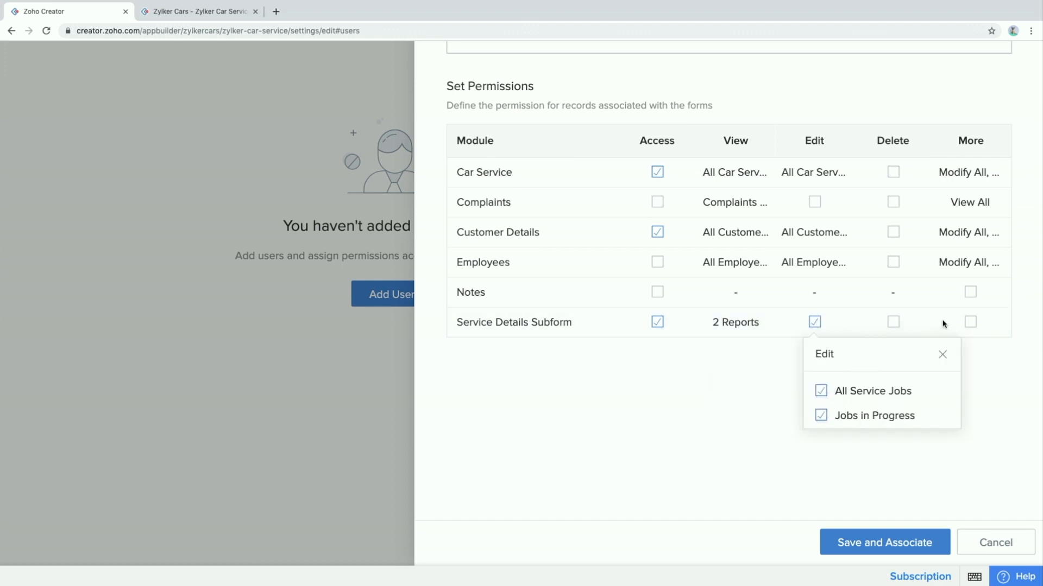
{"action": "left_click", "coordinate": [970, 322]}
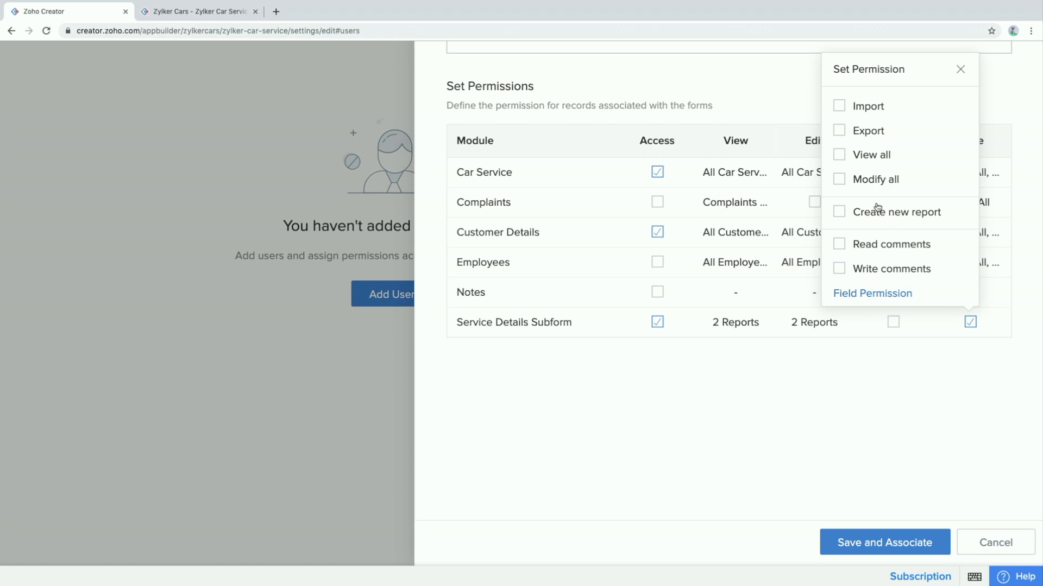
{"action": "left_click", "coordinate": [839, 155]}
{"action": "left_click", "coordinate": [840, 181]}
{"action": "left_click", "coordinate": [960, 69]}
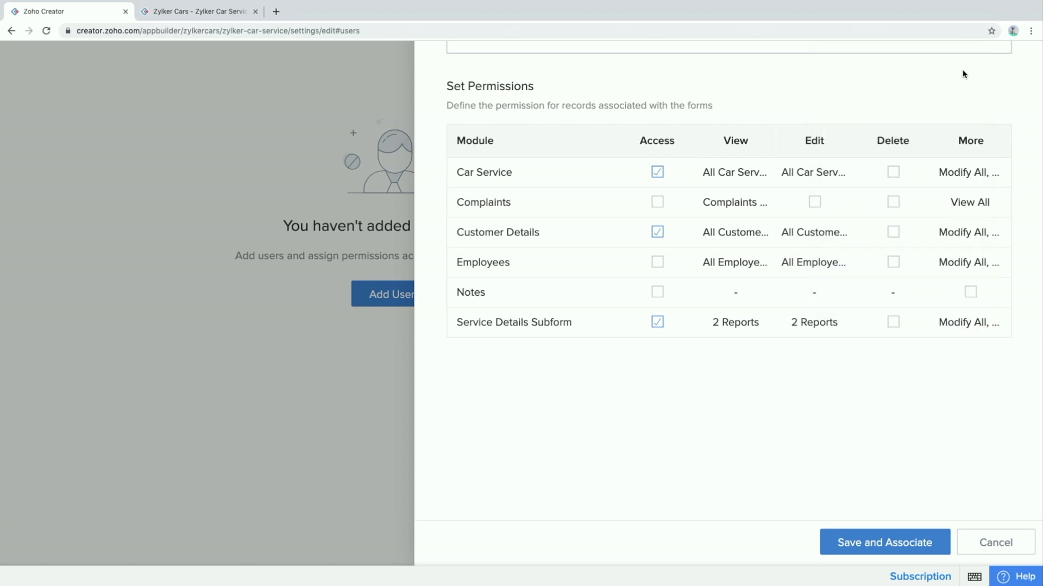
{"action": "left_click", "coordinate": [861, 552]}
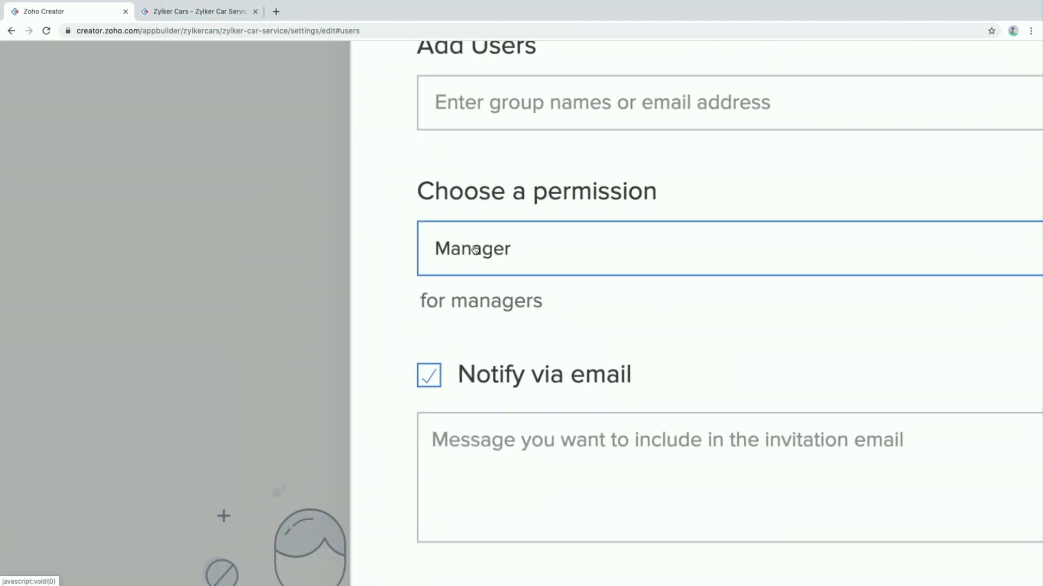
Share the app with the manager's e-mail address under the Manager permission
{"action": "scroll", "coordinate": [542, 204], "scroll_direction": "up", "scroll_amount": 2}
{"action": "left_click", "coordinate": [570, 170]}
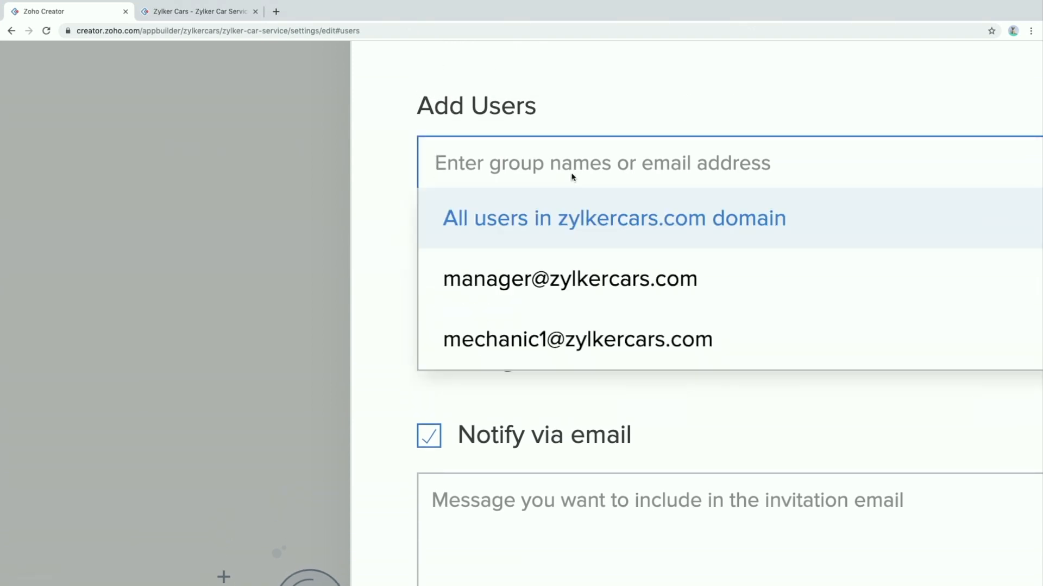
{"action": "type", "text": "mana"}
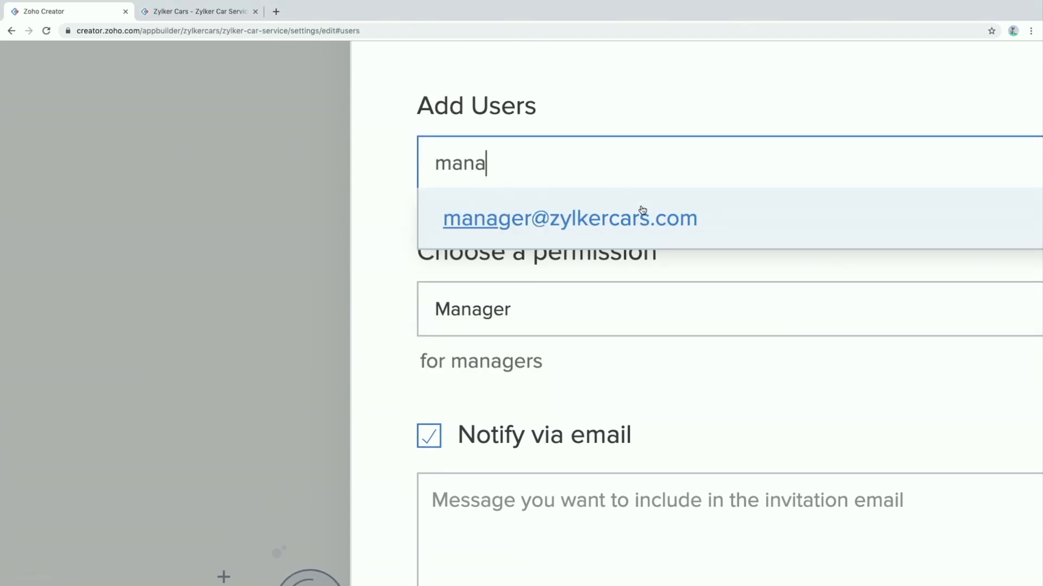
{"action": "left_click", "coordinate": [645, 230]}
{"action": "scroll", "coordinate": [706, 269], "scroll_direction": "down", "scroll_amount": 2}
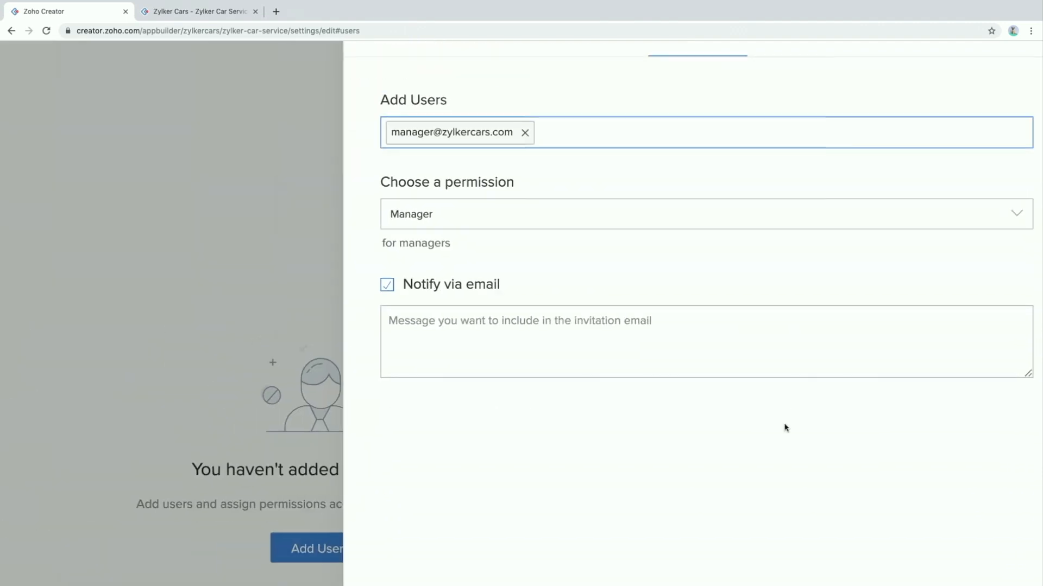
{"action": "scroll", "coordinate": [784, 427], "scroll_direction": "down", "scroll_amount": 5}
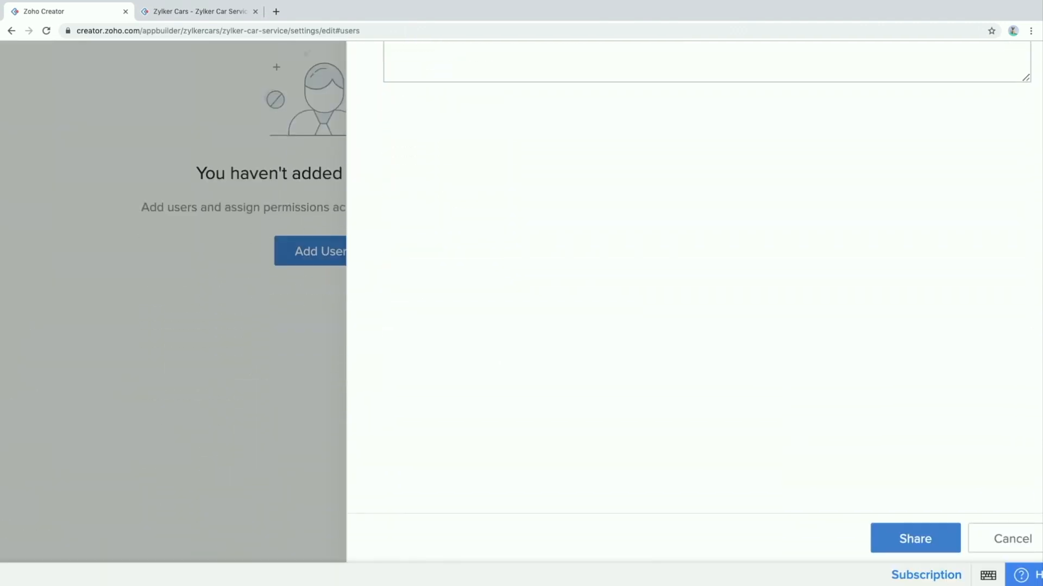
{"action": "left_click", "coordinate": [929, 537]}
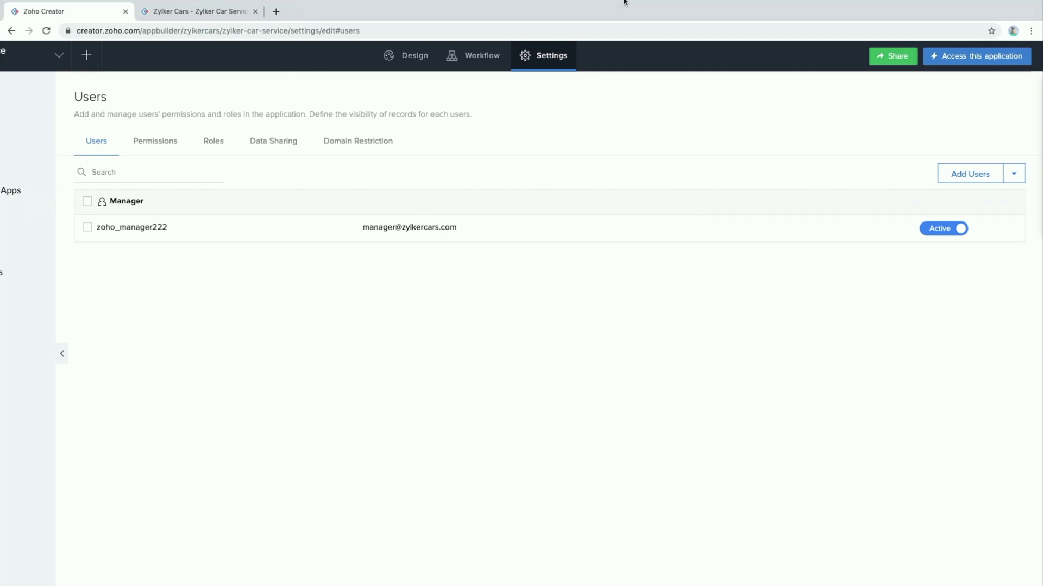
Switch Chrome to the Zylker Manager browser profile
{"action": "mouse_move", "coordinate": [625, 2]}
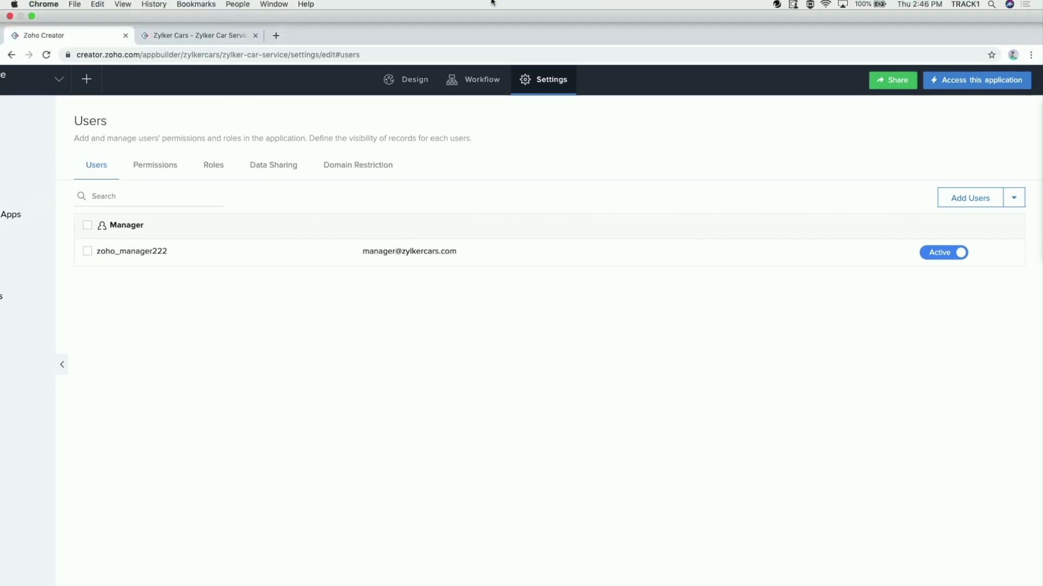
{"action": "left_click", "coordinate": [239, 4]}
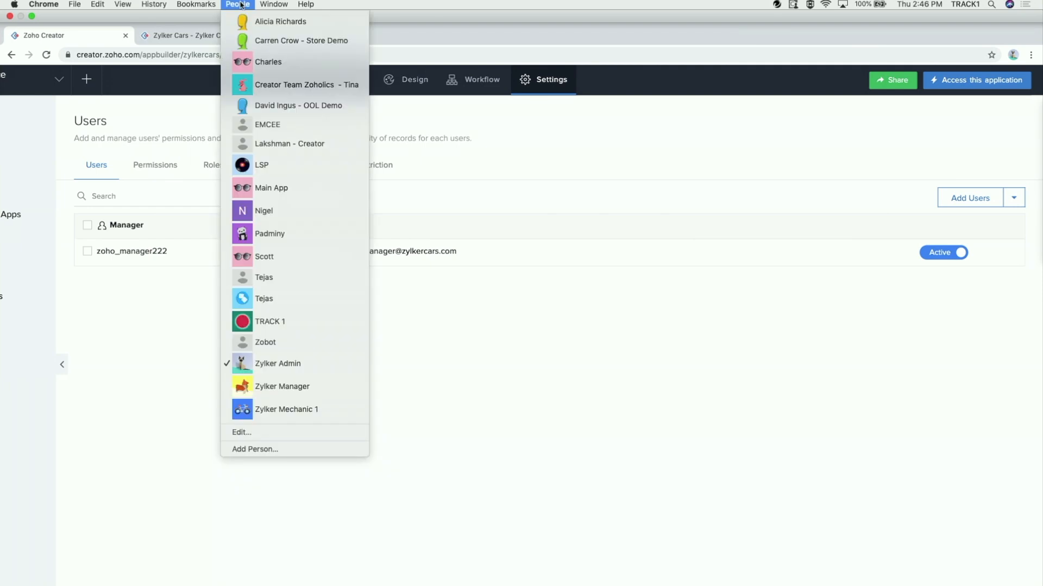
{"action": "left_click", "coordinate": [240, 386]}
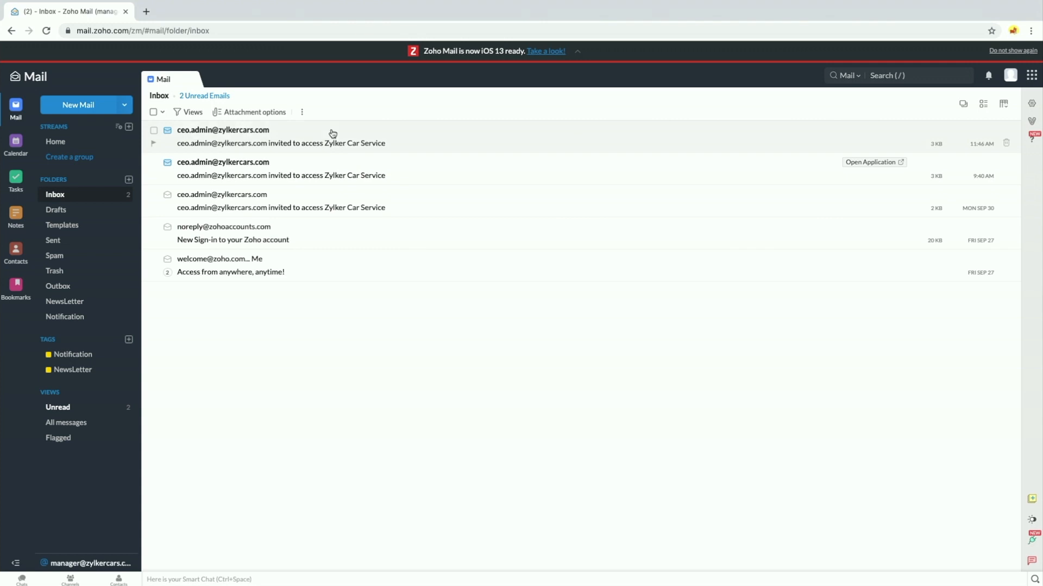
Open the Zylker Car Service invitation e-mail and go to the application
{"action": "left_click", "coordinate": [245, 133]}
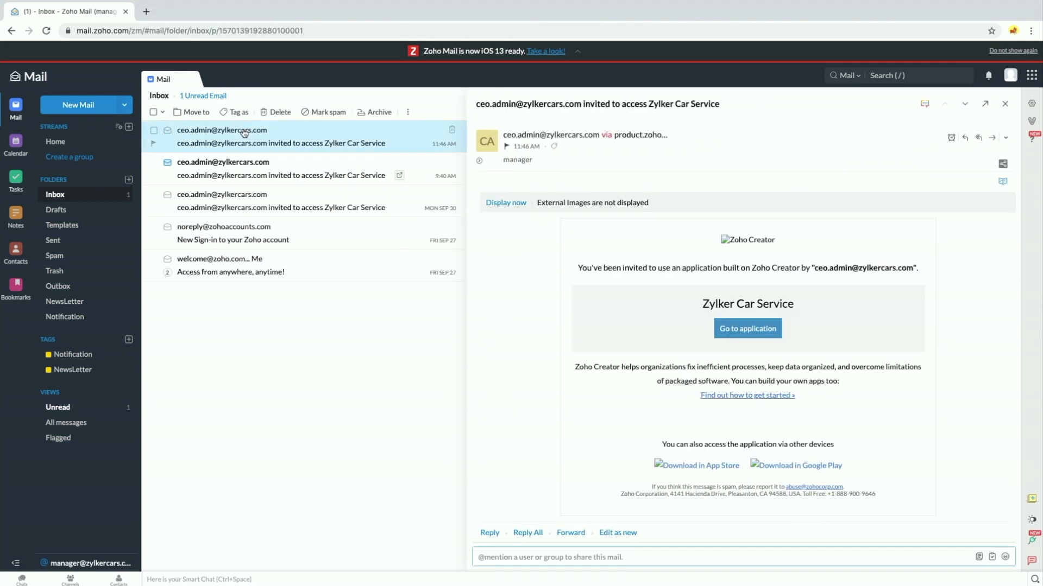
{"action": "left_click", "coordinate": [733, 334]}
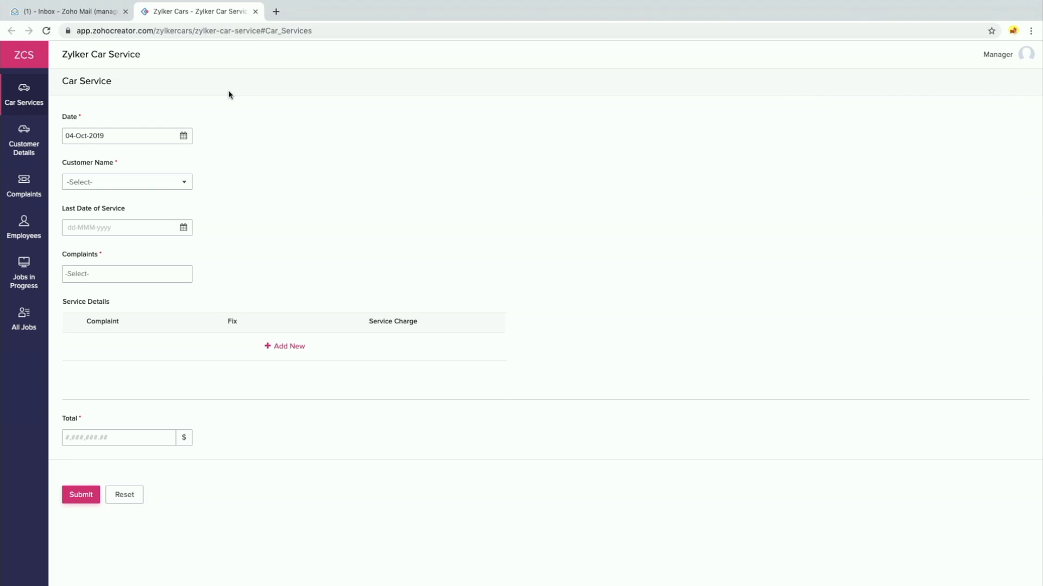
Open the All Car Services report and inspect the record actions and display options menus
{"action": "mouse_move", "coordinate": [23, 101]}
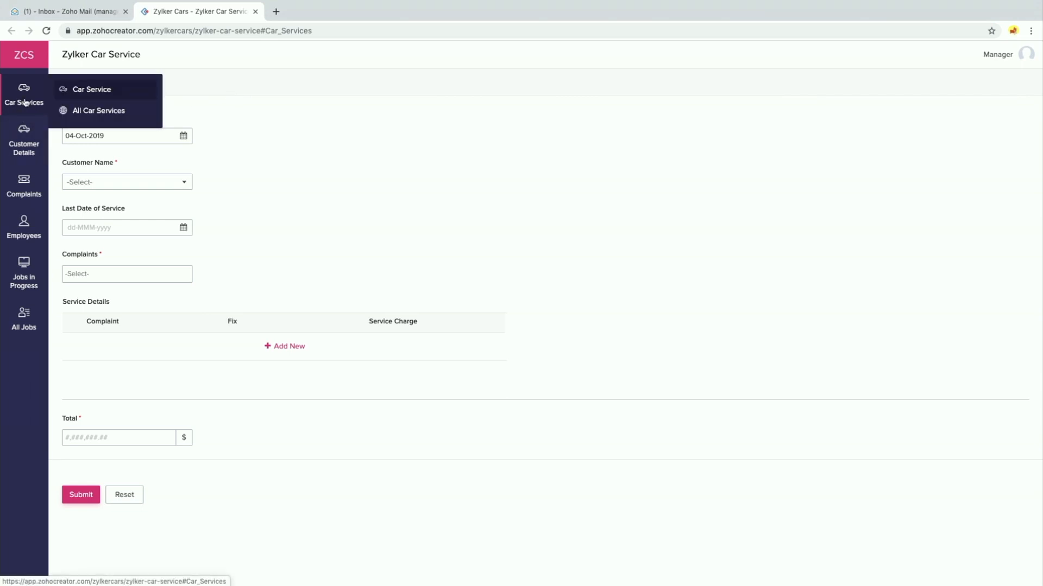
{"action": "left_click", "coordinate": [87, 114]}
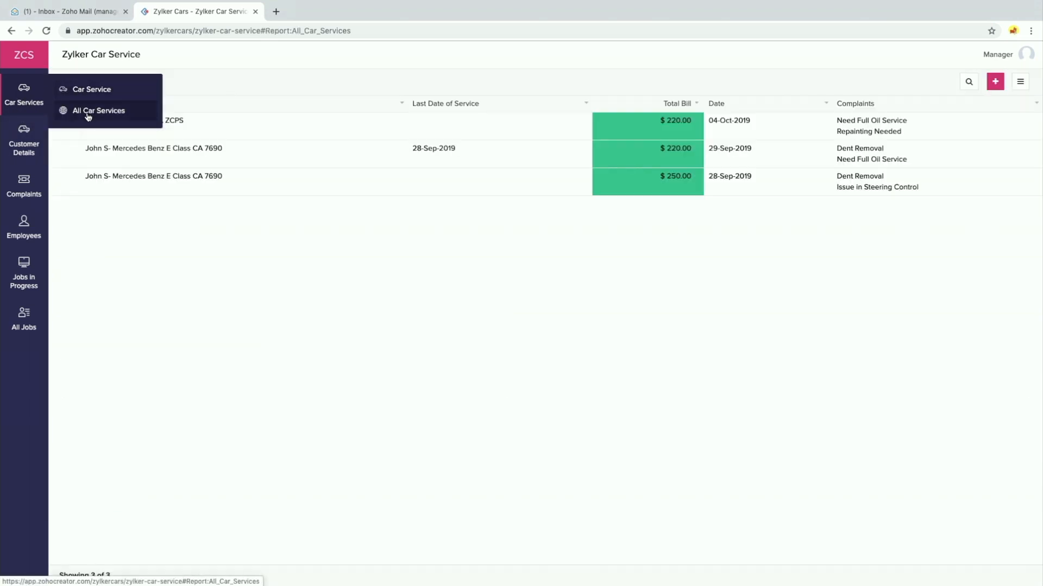
{"action": "left_click", "coordinate": [59, 122]}
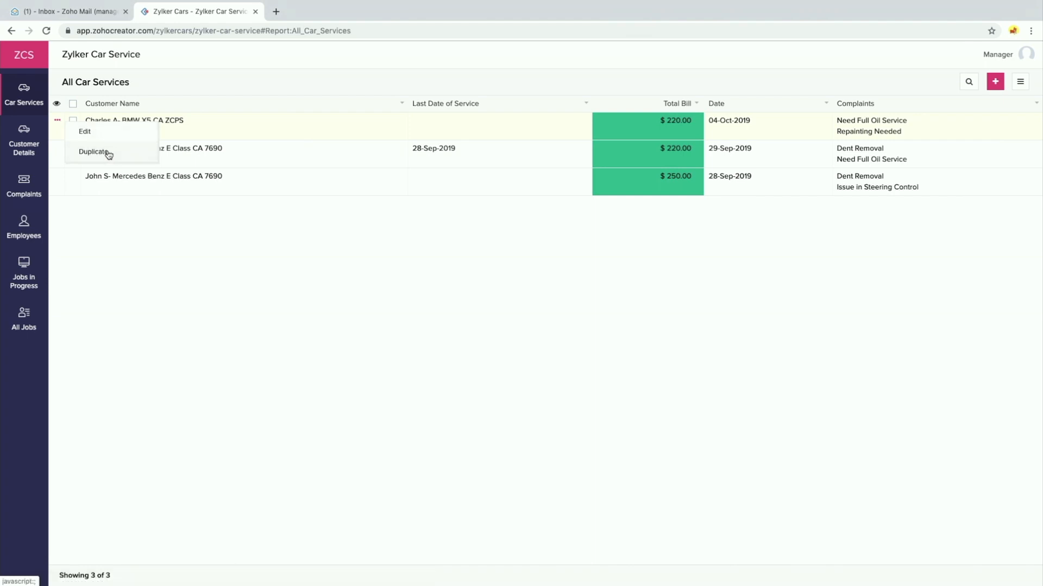
{"action": "left_click", "coordinate": [1020, 82]}
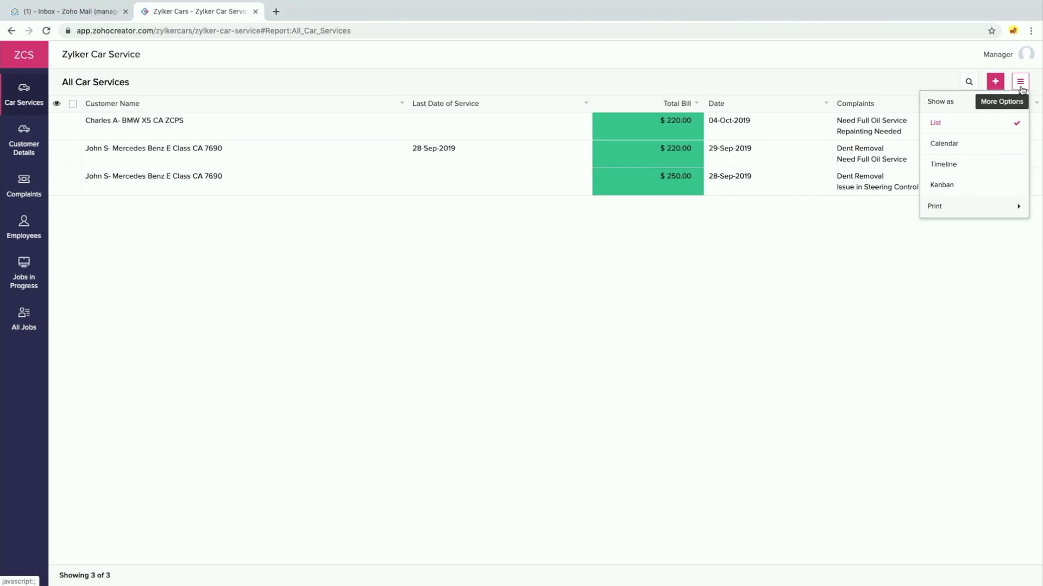
{"action": "scroll", "coordinate": [1022, 90], "scroll_direction": "up", "scroll_amount": 5}
{"action": "scroll", "coordinate": [850, 317], "scroll_direction": "down", "scroll_amount": 2}
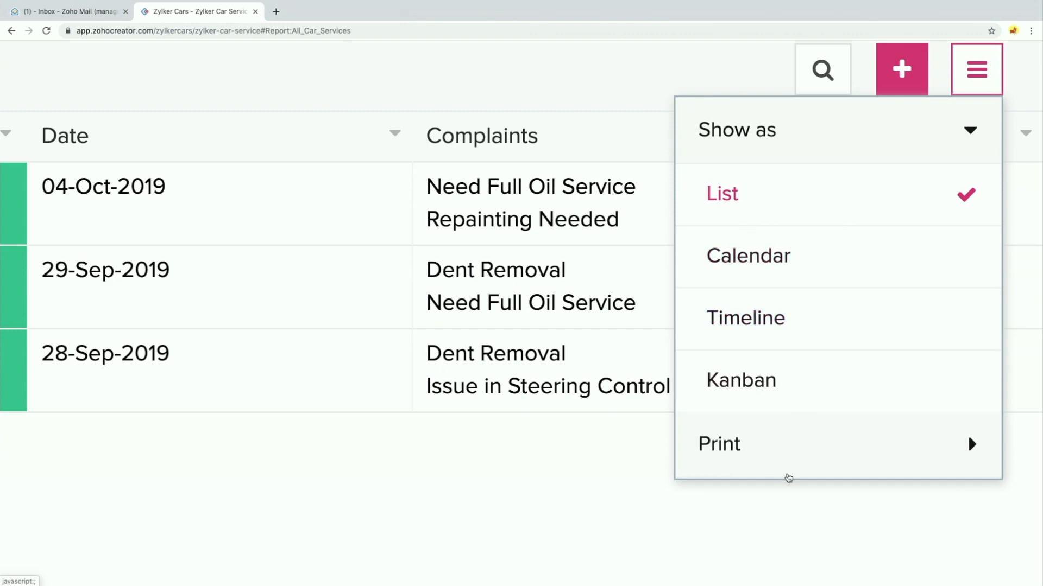
{"action": "left_click", "coordinate": [478, 542]}
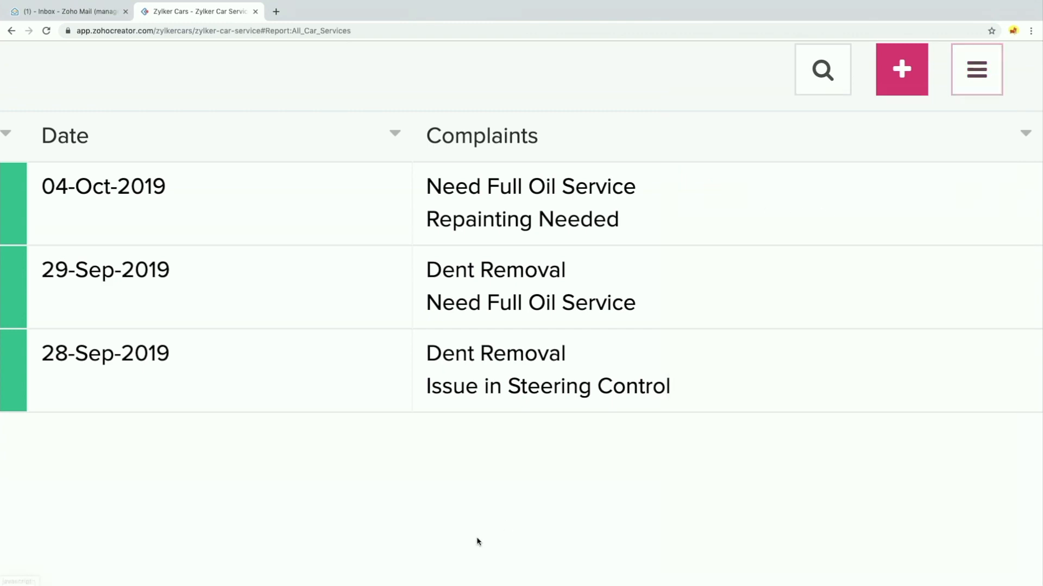
{"action": "scroll", "coordinate": [477, 542], "scroll_direction": "down", "scroll_amount": 3}
{"action": "scroll", "coordinate": [382, 495], "scroll_direction": "down", "scroll_amount": 2}
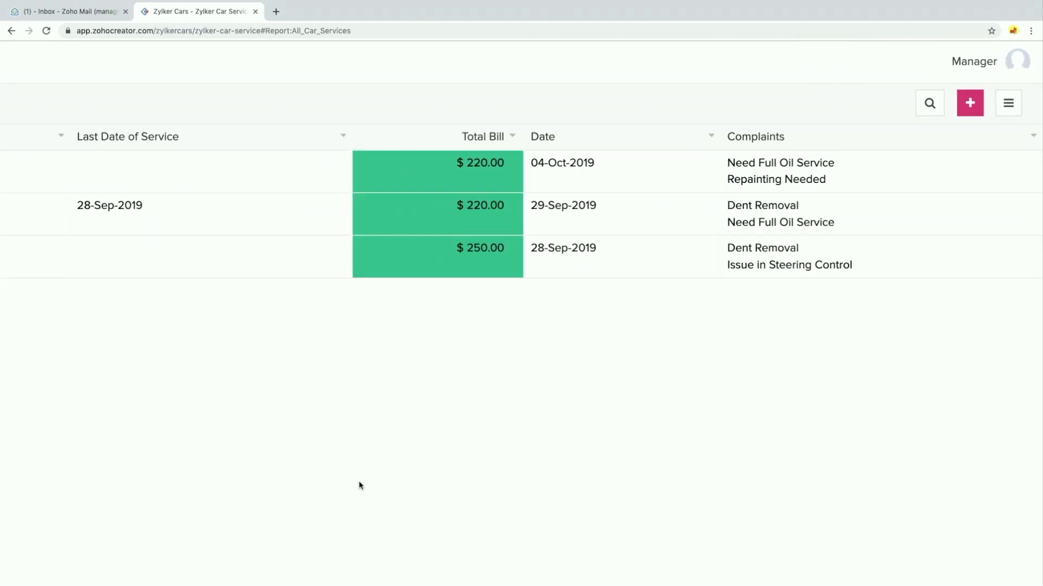
{"action": "scroll", "coordinate": [359, 485], "scroll_direction": "left", "scroll_amount": 5}
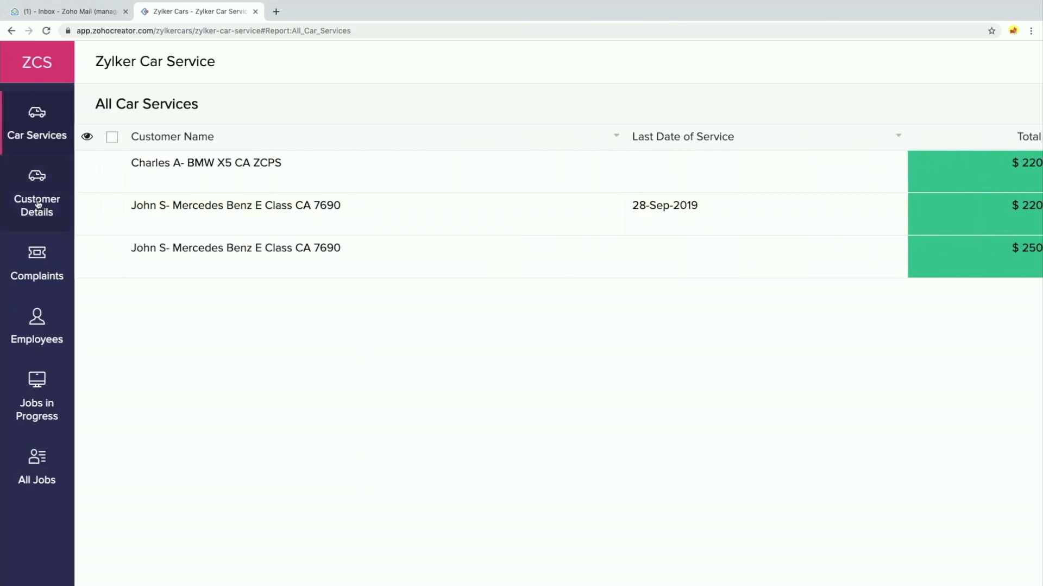
Browse the Complaints report's columns, then go to the manager's All Employees report
{"action": "left_click", "coordinate": [44, 274]}
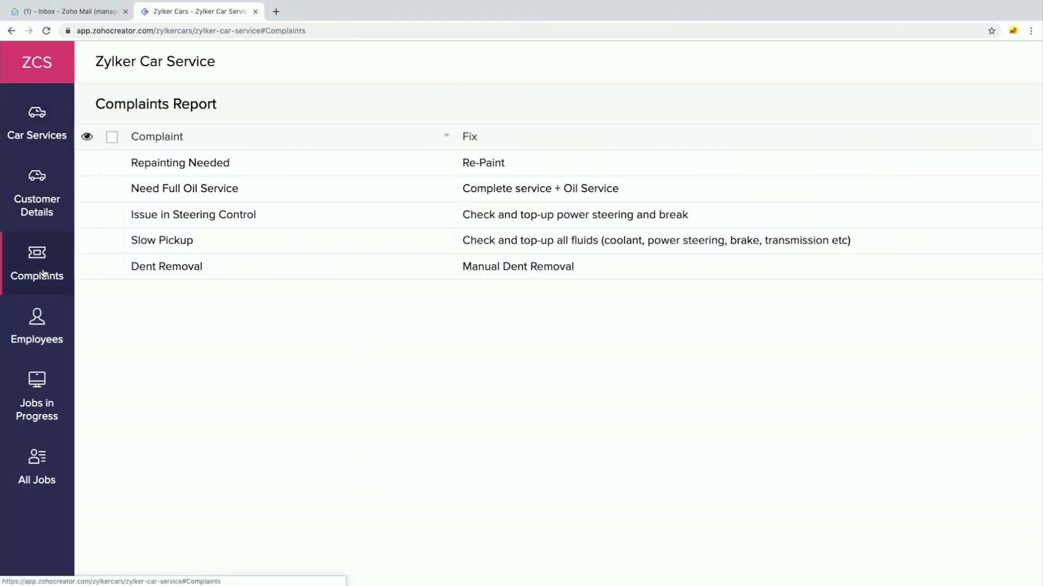
{"action": "scroll", "coordinate": [512, 249], "scroll_direction": "right", "scroll_amount": 5}
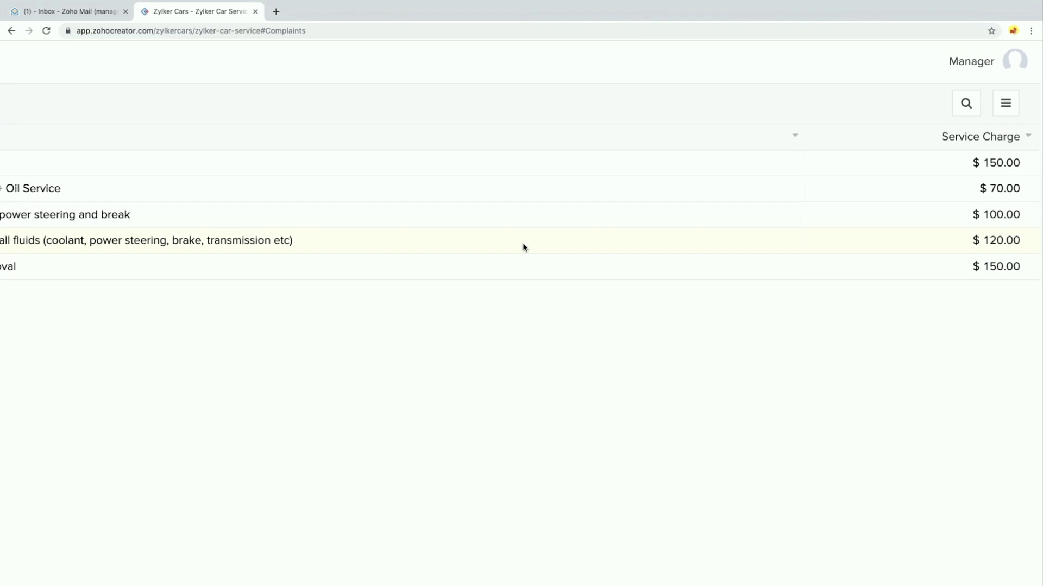
{"action": "scroll", "coordinate": [524, 248], "scroll_direction": "down", "scroll_amount": 5}
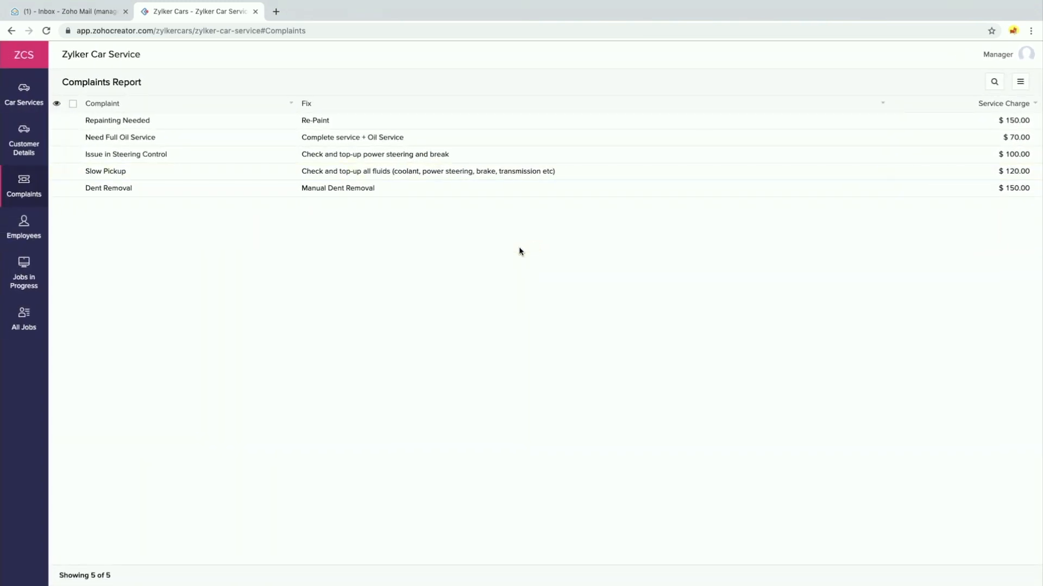
{"action": "scroll", "coordinate": [520, 251], "scroll_direction": "up", "scroll_amount": 5}
{"action": "scroll", "coordinate": [519, 251], "scroll_direction": "left", "scroll_amount": 4}
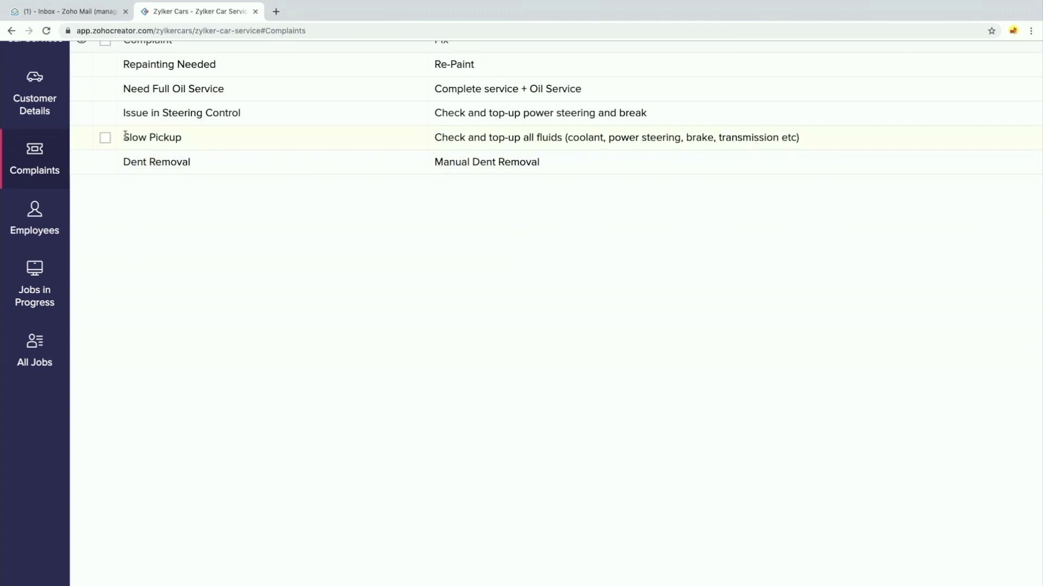
{"action": "scroll", "coordinate": [92, 157], "scroll_direction": "up", "scroll_amount": 2}
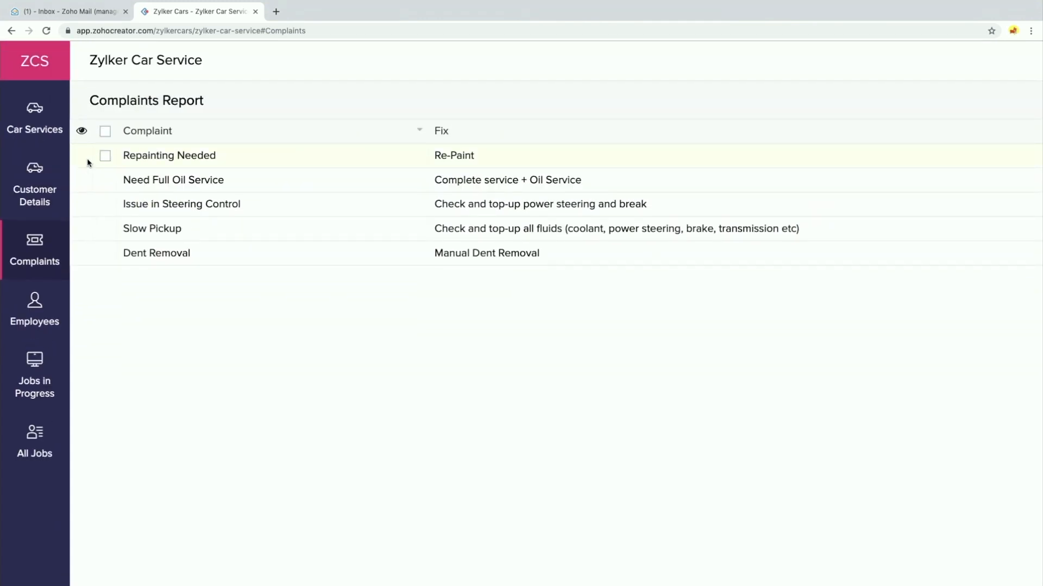
{"action": "scroll", "coordinate": [337, 190], "scroll_direction": "right", "scroll_amount": 8}
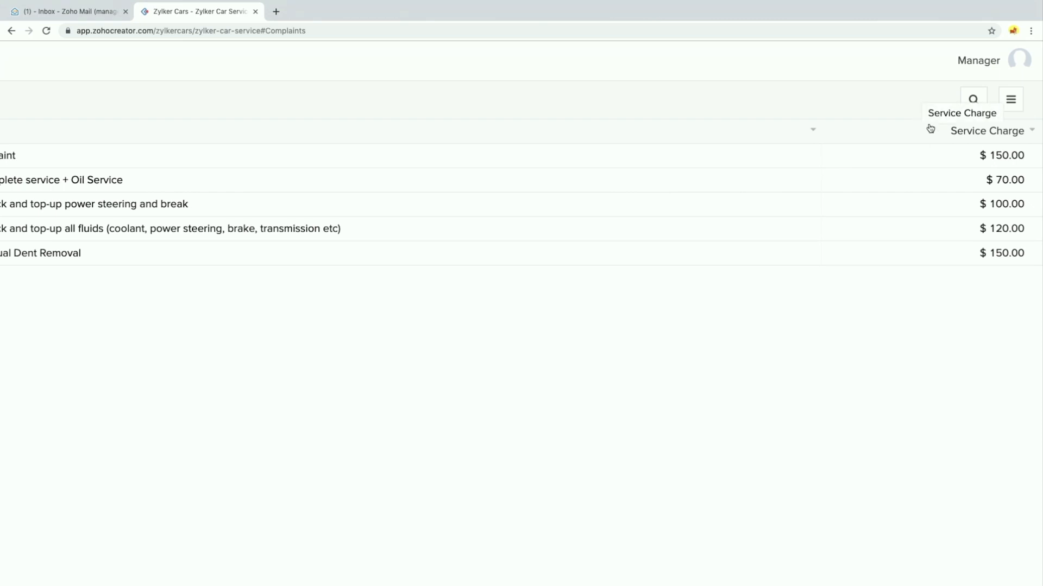
{"action": "scroll", "coordinate": [658, 217], "scroll_direction": "left", "scroll_amount": 8}
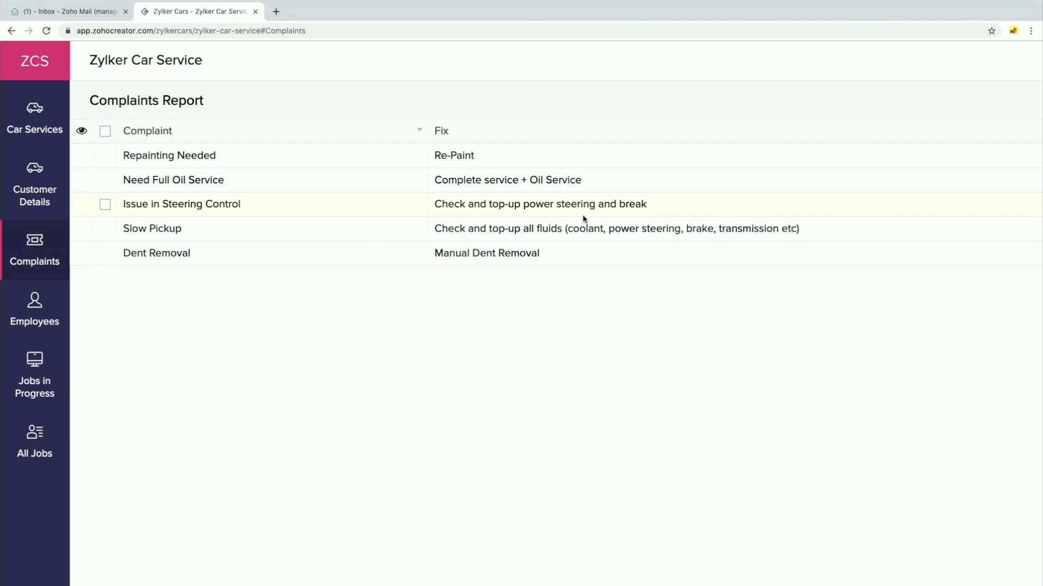
{"action": "left_click", "coordinate": [54, 309]}
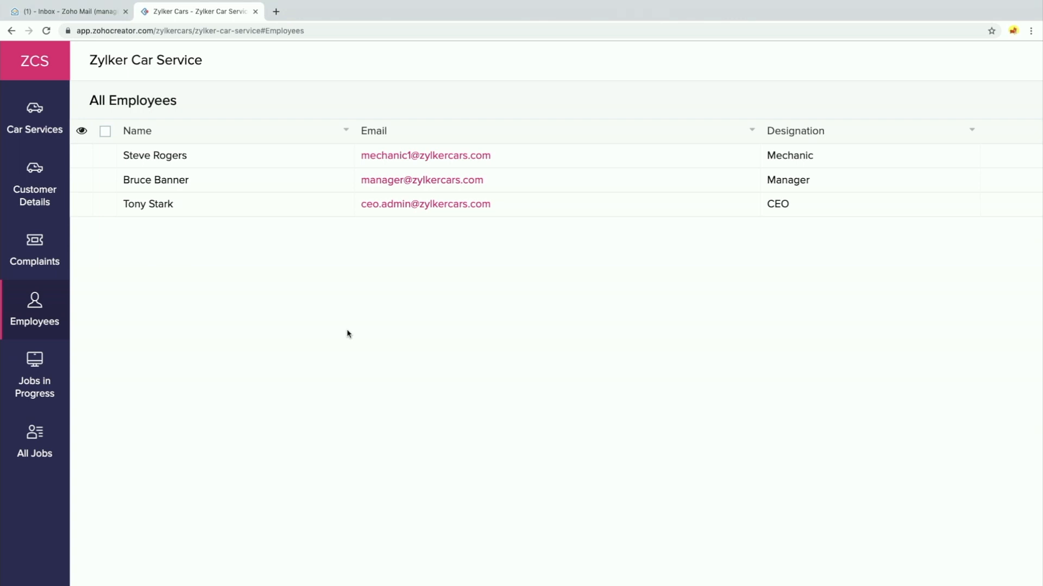
Change the Mechanic employee's Wage per Hour from 15.00 to 20.00 and update the record
{"action": "left_click", "coordinate": [44, 322]}
{"action": "left_click", "coordinate": [83, 164]}
{"action": "left_click", "coordinate": [113, 169]}
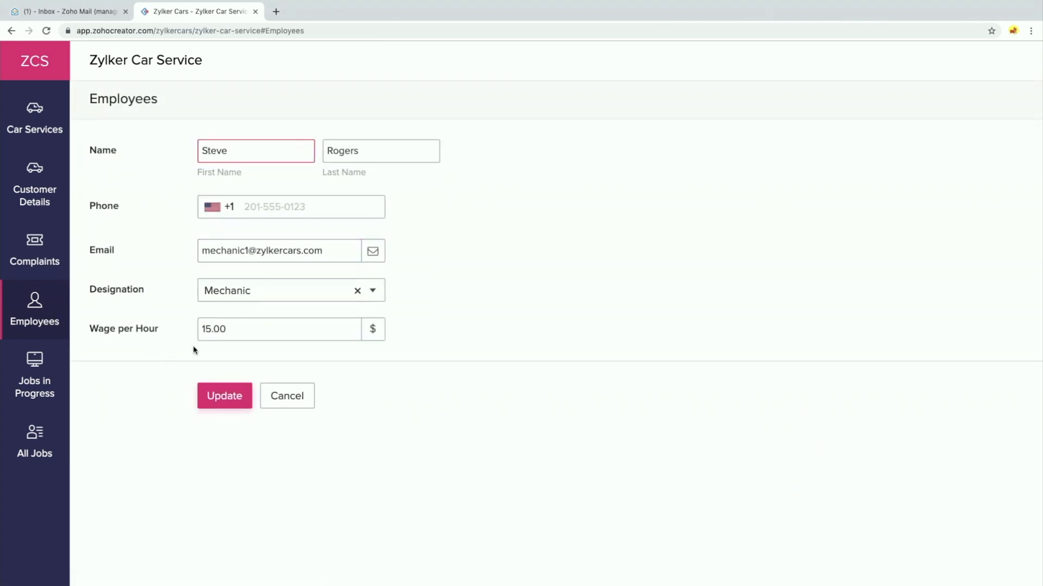
{"action": "left_click", "coordinate": [215, 340]}
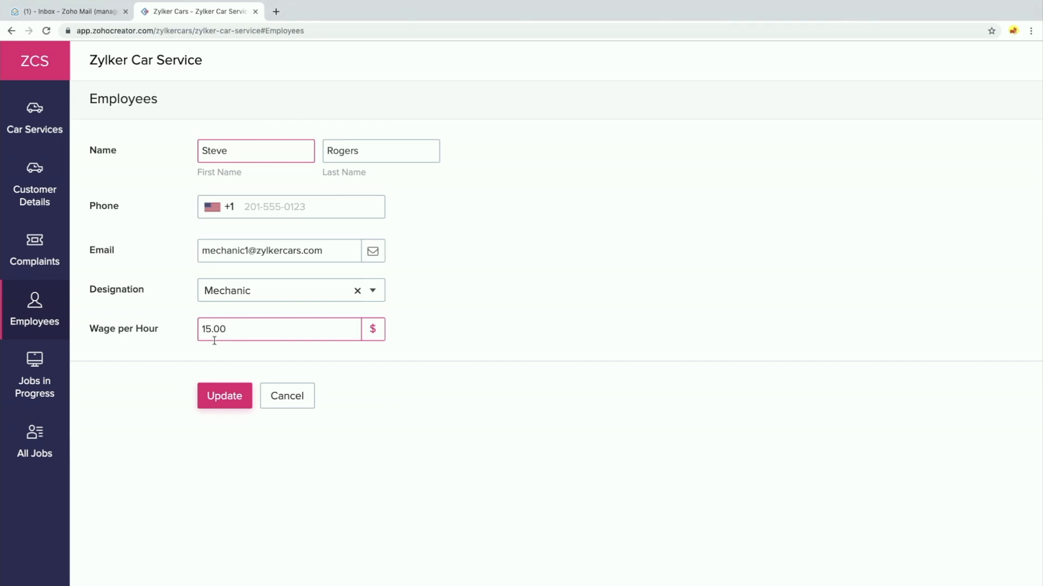
{"action": "left_click", "coordinate": [256, 329]}
{"action": "key", "text": "BackSpace"}
{"action": "key", "text": "BackSpace"}
{"action": "key", "text": "BackSpace"}
{"action": "key", "text": "BackSpace"}
{"action": "key", "text": "BackSpace"}
{"action": "type", "text": "20.00"}
{"action": "left_click", "coordinate": [233, 397]}
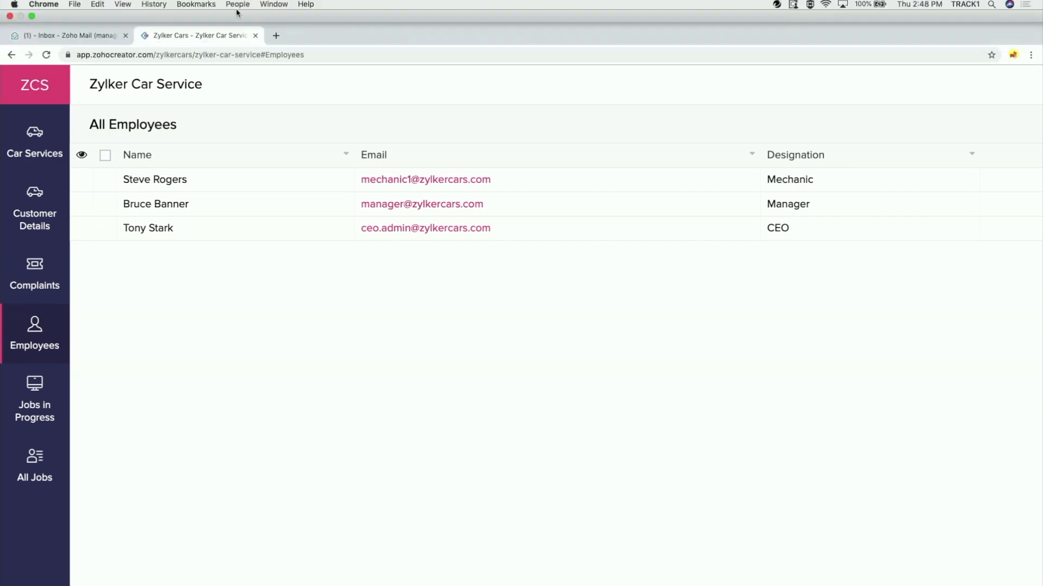
Switch to the admin browser profile and open the Manager permission set
{"action": "left_click", "coordinate": [236, 5]}
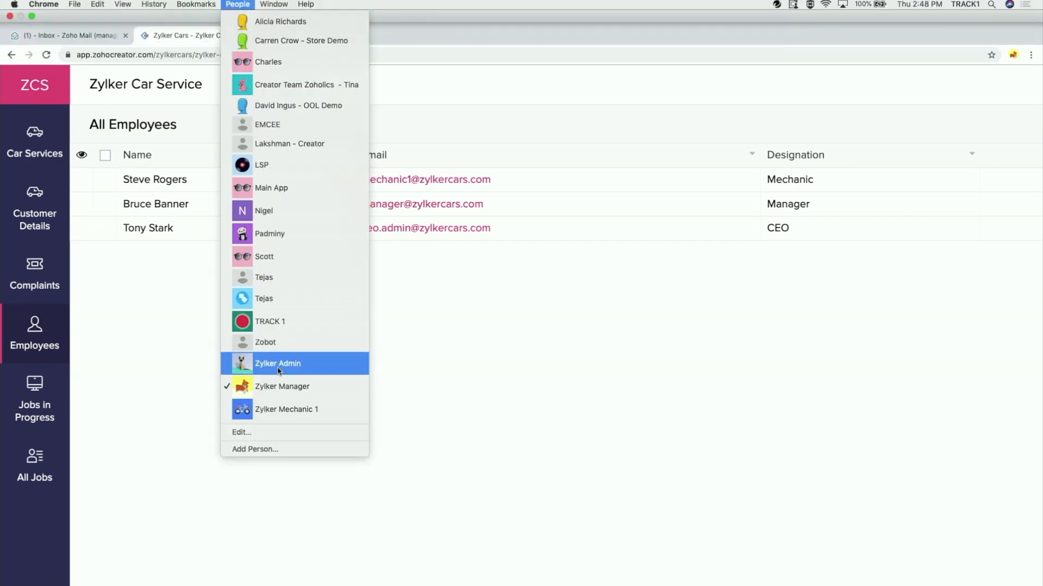
{"action": "left_click", "coordinate": [279, 368]}
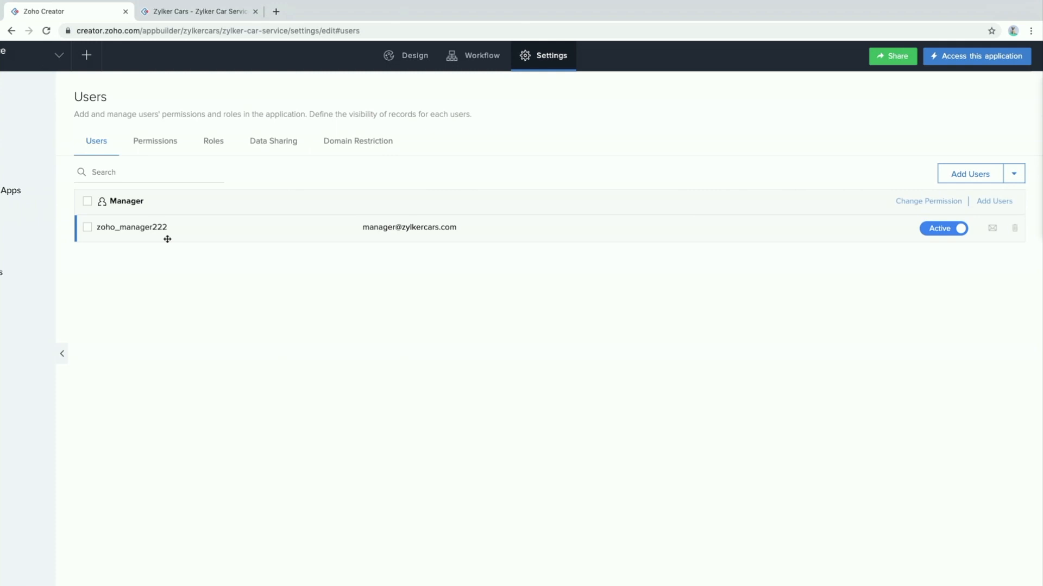
{"action": "left_click", "coordinate": [158, 143]}
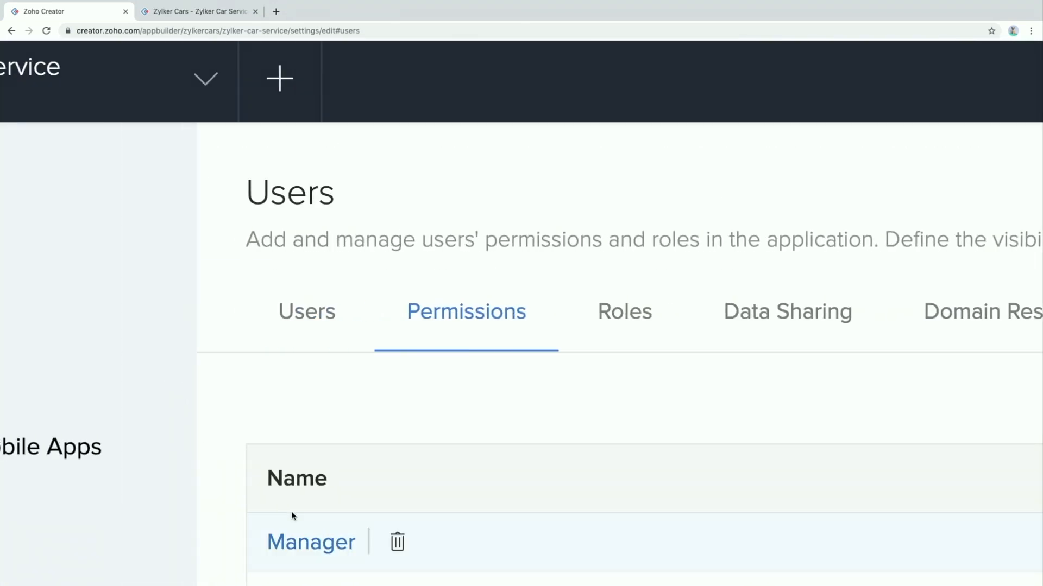
{"action": "scroll", "coordinate": [292, 488], "scroll_direction": "down", "scroll_amount": 3}
{"action": "left_click", "coordinate": [298, 400]}
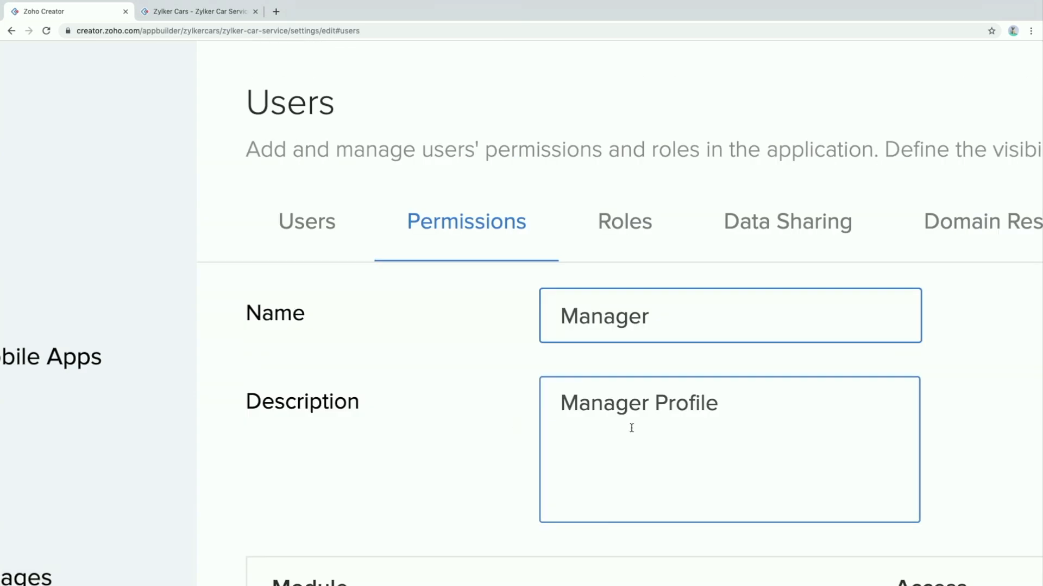
Bring up field-level permissions for the Employees module from its 'View all, Modify all' link
{"action": "scroll", "coordinate": [498, 351], "scroll_direction": "down", "scroll_amount": 1}
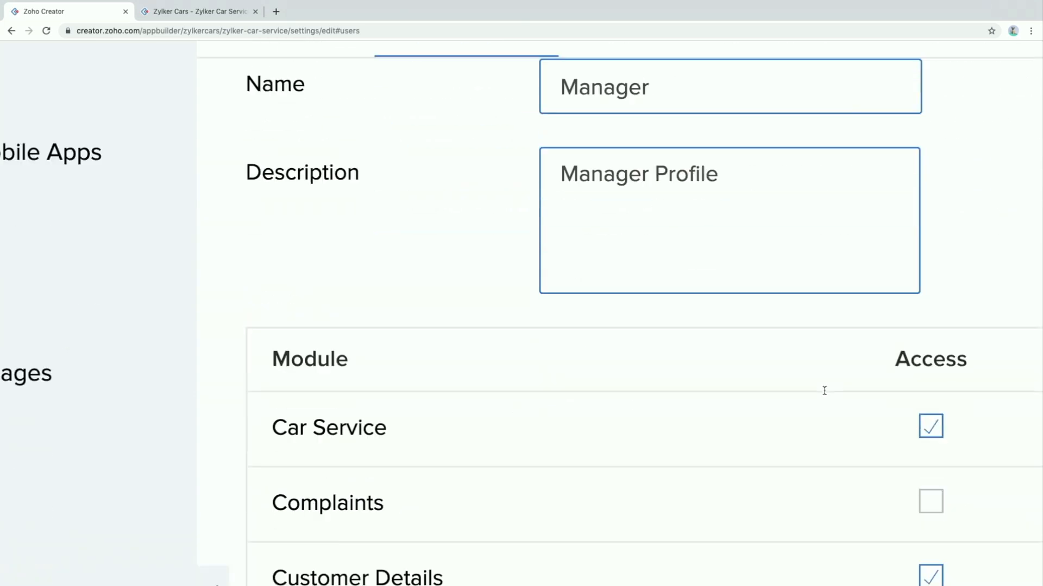
{"action": "scroll", "coordinate": [825, 395], "scroll_direction": "right", "scroll_amount": 3}
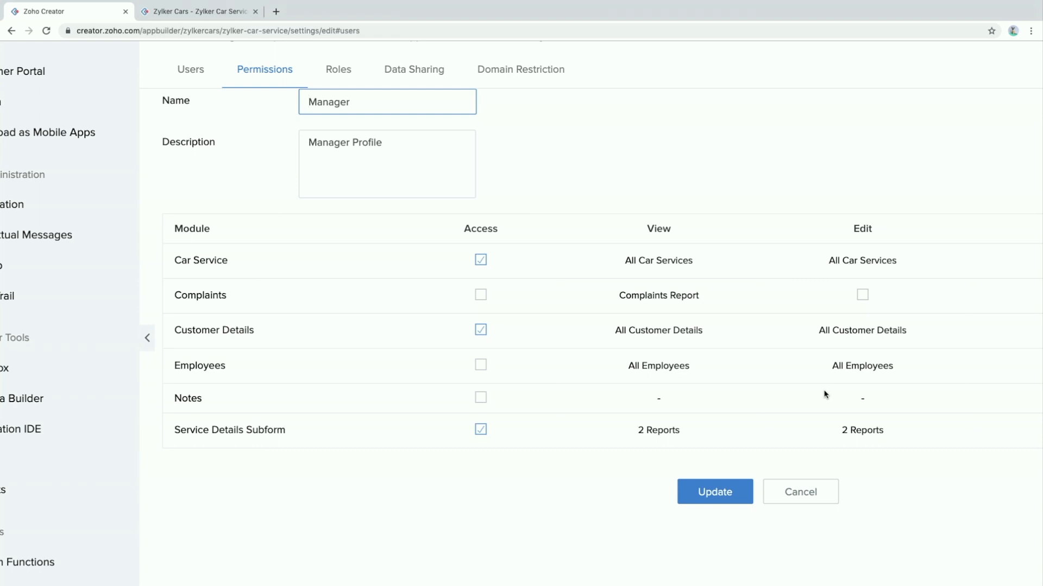
{"action": "scroll", "coordinate": [825, 394], "scroll_direction": "right", "scroll_amount": 3}
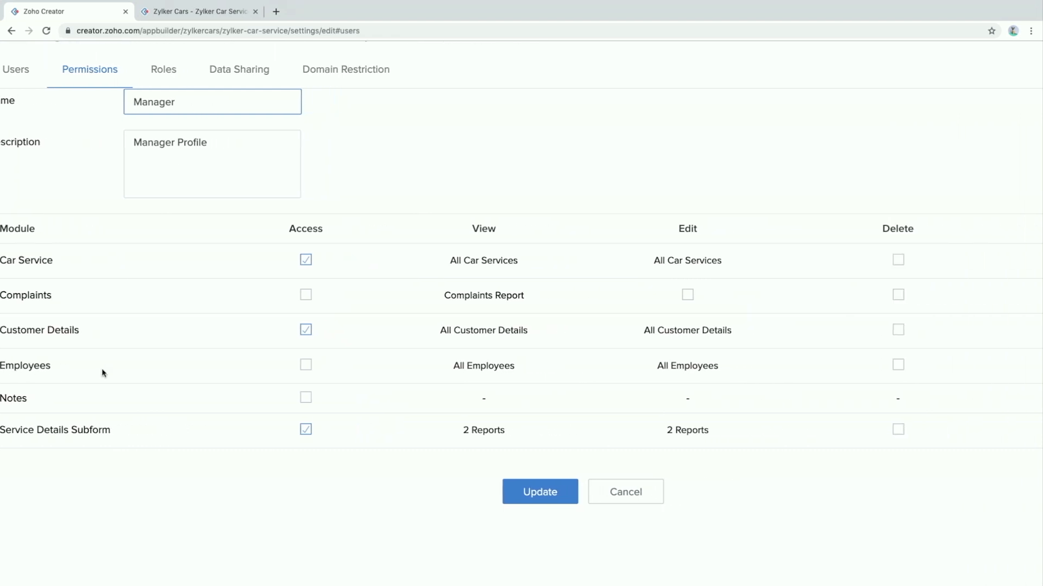
{"action": "scroll", "coordinate": [461, 407], "scroll_direction": "right", "scroll_amount": 3}
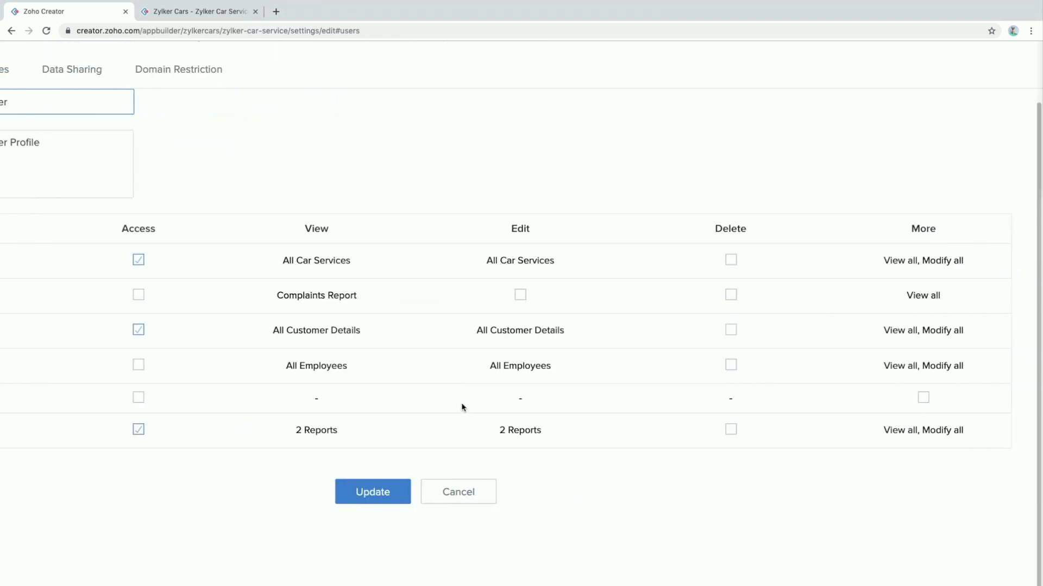
{"action": "left_click", "coordinate": [929, 370]}
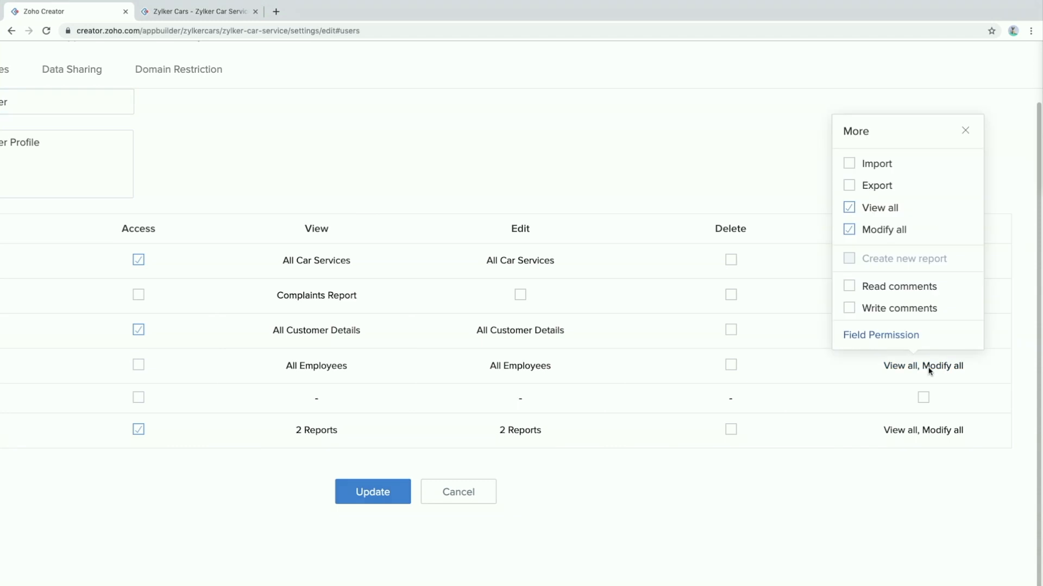
{"action": "left_click", "coordinate": [891, 341]}
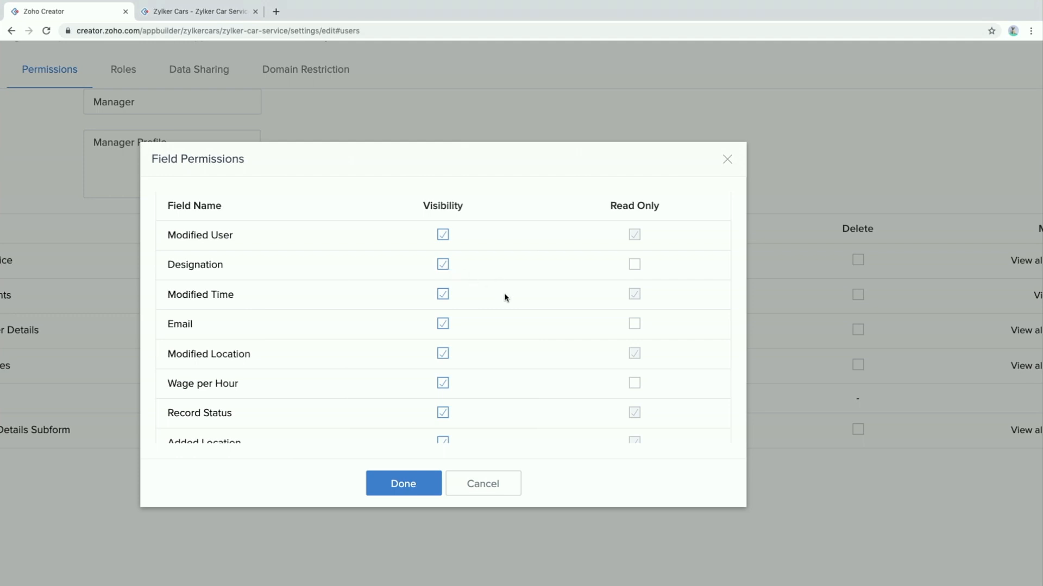
Tick Read Only for Wage per Hour and Designation, confirm, and update the Manager permission set
{"action": "scroll", "coordinate": [504, 319], "scroll_direction": "down", "scroll_amount": 3}
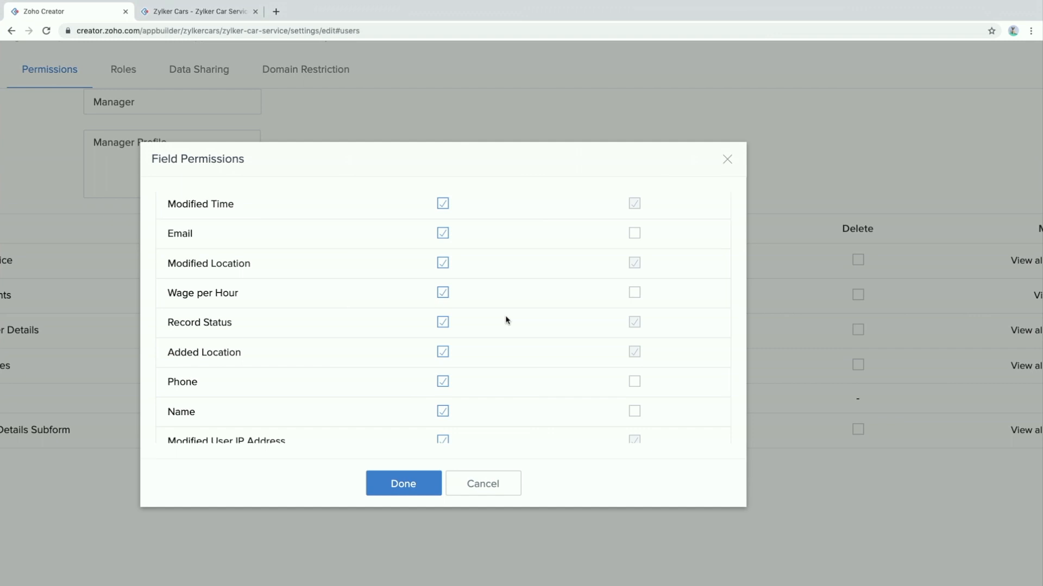
{"action": "scroll", "coordinate": [505, 318], "scroll_direction": "up", "scroll_amount": 3}
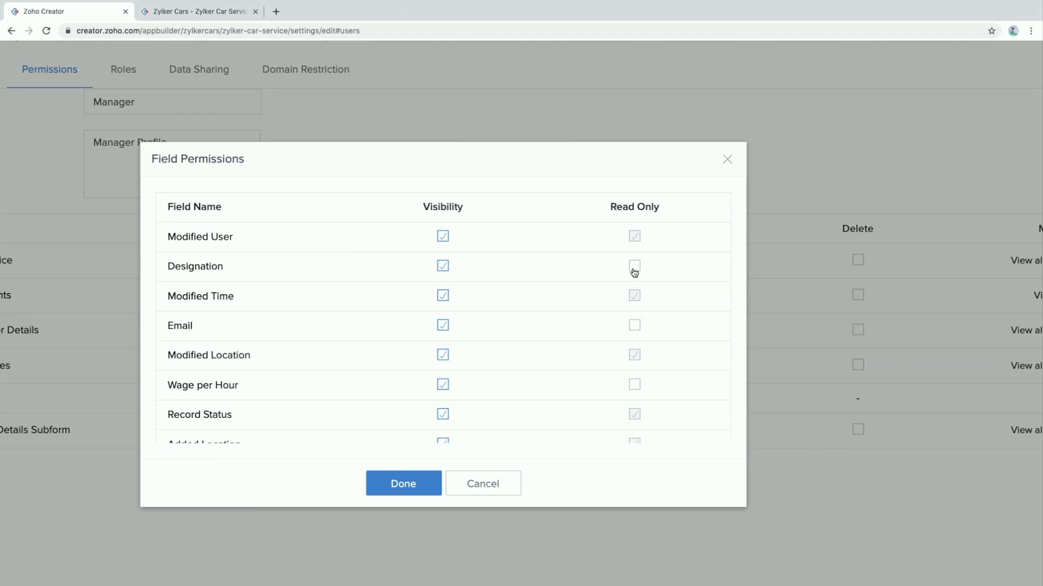
{"action": "scroll", "coordinate": [607, 307], "scroll_direction": "down", "scroll_amount": 1}
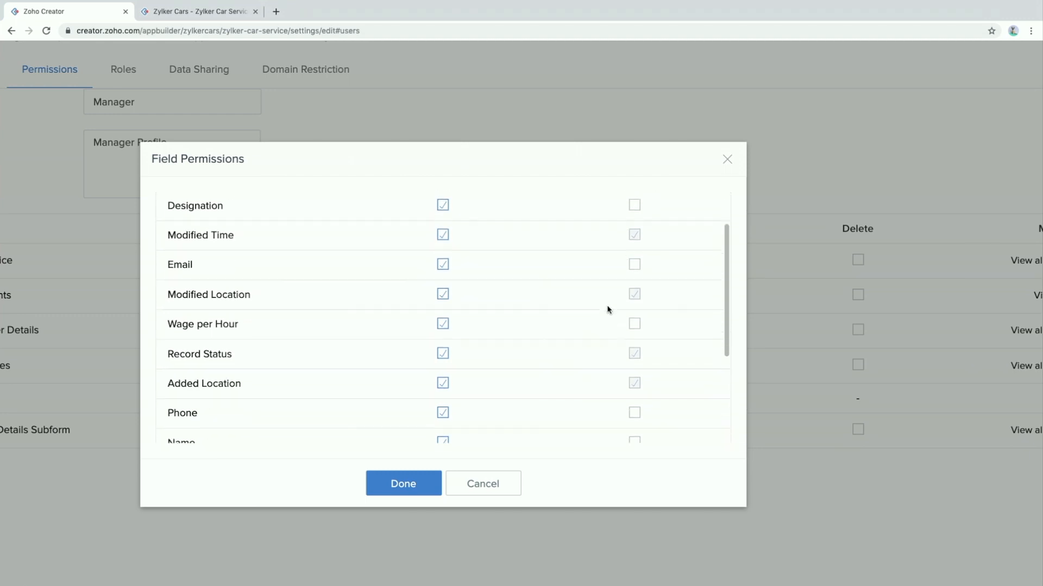
{"action": "scroll", "coordinate": [337, 275], "scroll_direction": "up", "scroll_amount": 1}
{"action": "scroll", "coordinate": [207, 353], "scroll_direction": "down", "scroll_amount": 1}
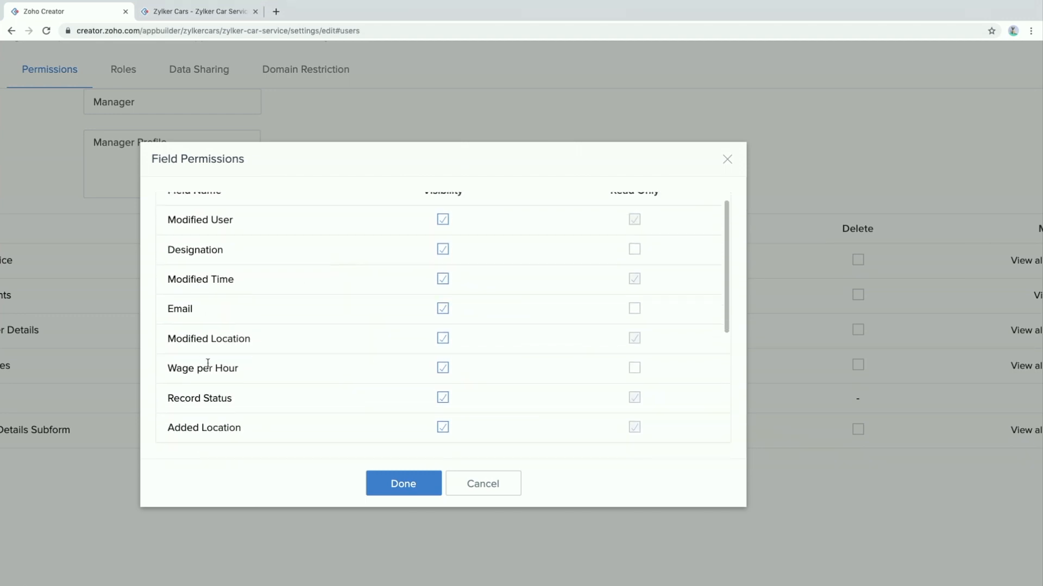
{"action": "left_click", "coordinate": [635, 369]}
{"action": "scroll", "coordinate": [557, 345], "scroll_direction": "down", "scroll_amount": 6}
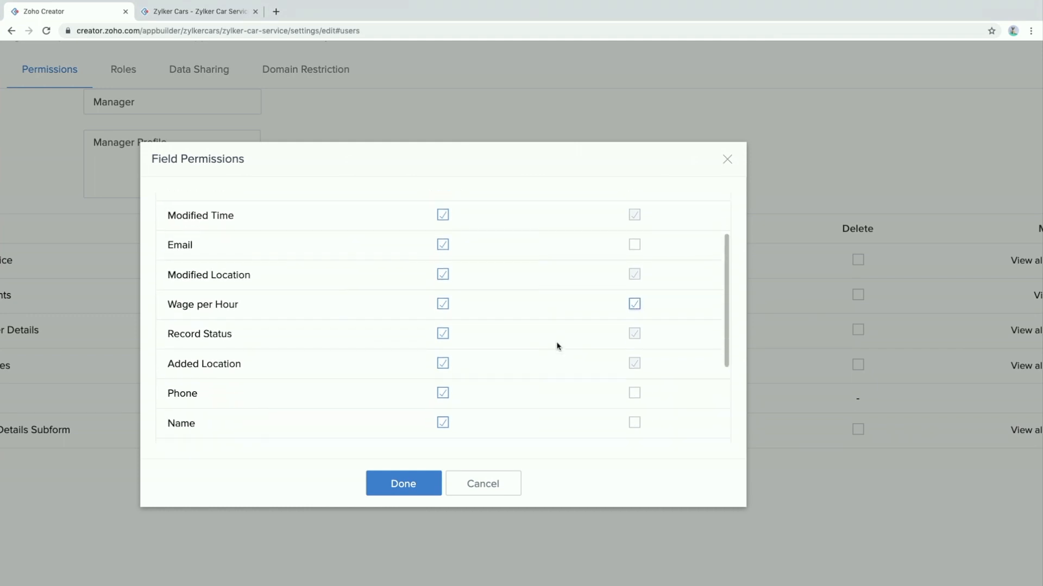
{"action": "scroll", "coordinate": [557, 346], "scroll_direction": "up", "scroll_amount": 6}
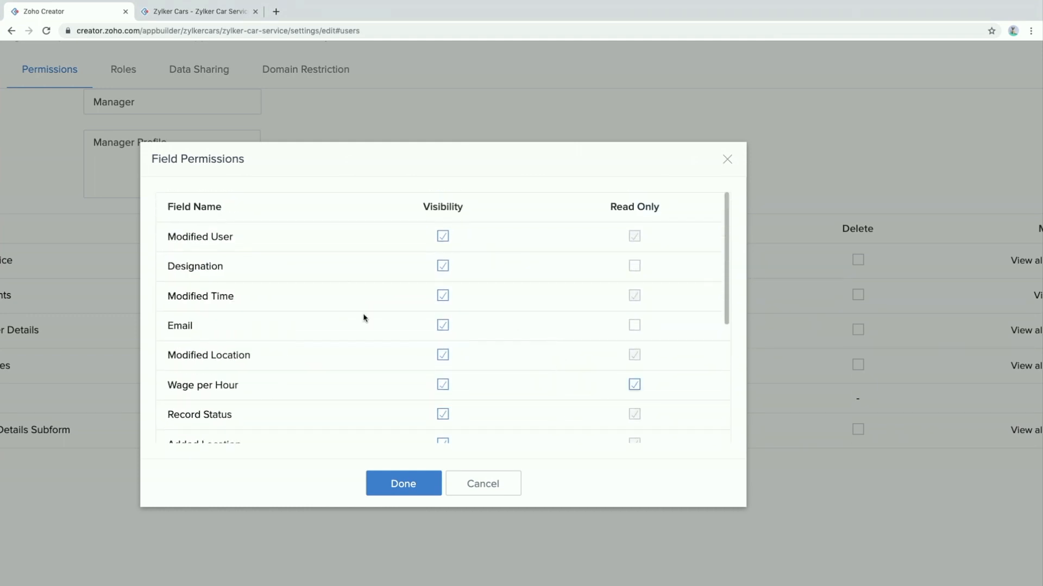
{"action": "left_click", "coordinate": [640, 272]}
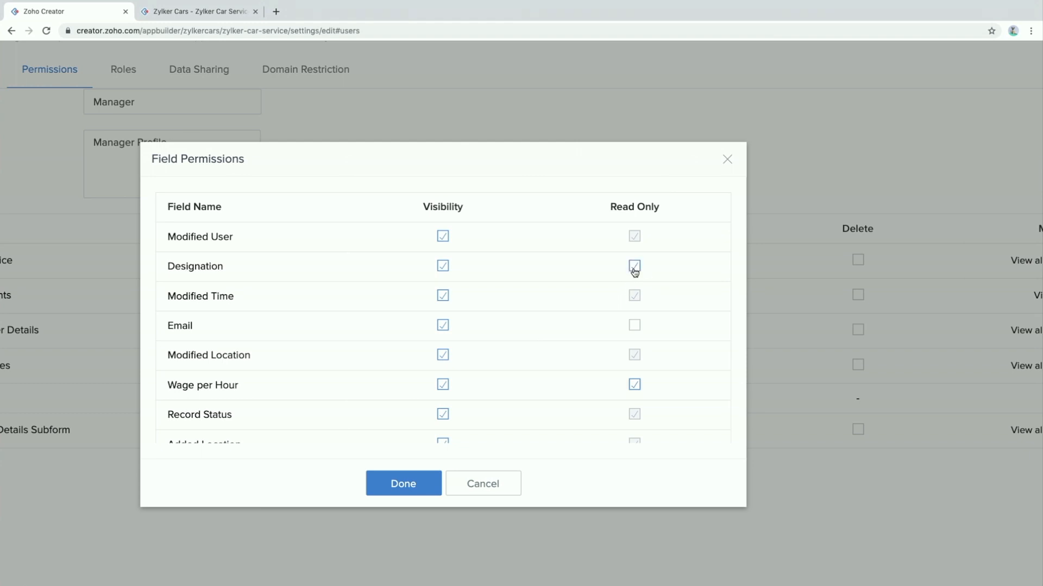
{"action": "left_click", "coordinate": [399, 492]}
{"action": "left_click", "coordinate": [510, 497]}
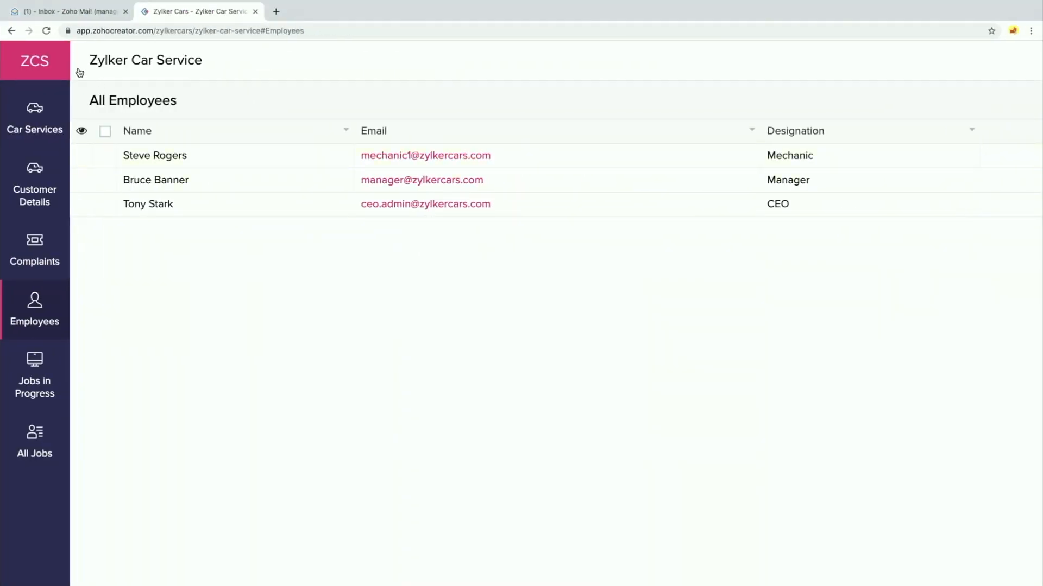
As the manager, open the Mechanic record, try changing Last Name to 'Rrrr', then cancel the edit
{"action": "left_click", "coordinate": [50, 31]}
{"action": "left_click", "coordinate": [85, 158]}
{"action": "left_click", "coordinate": [121, 170]}
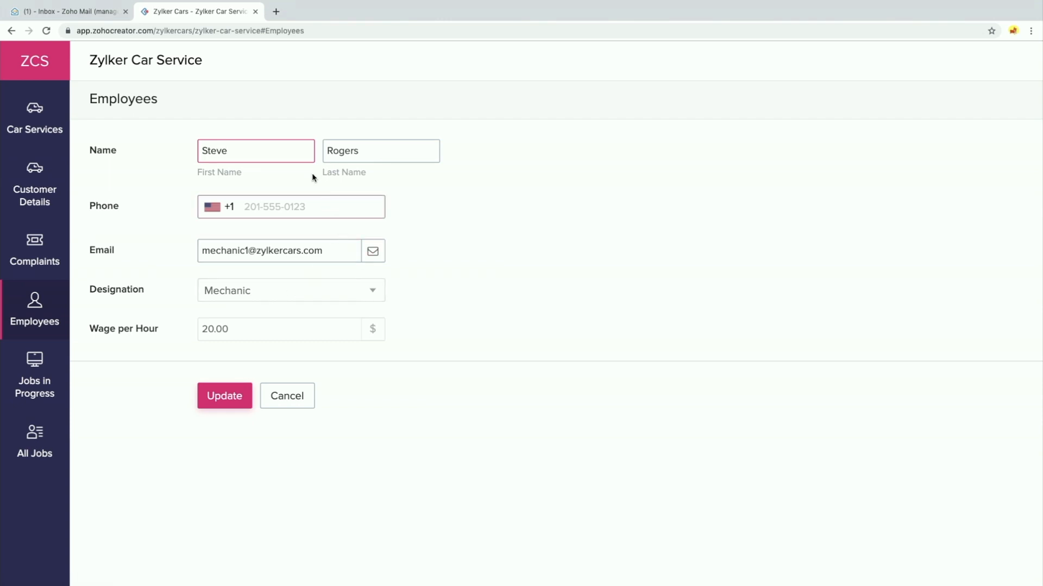
{"action": "double_click", "coordinate": [328, 153]}
{"action": "type", "text": "Rrrr"}
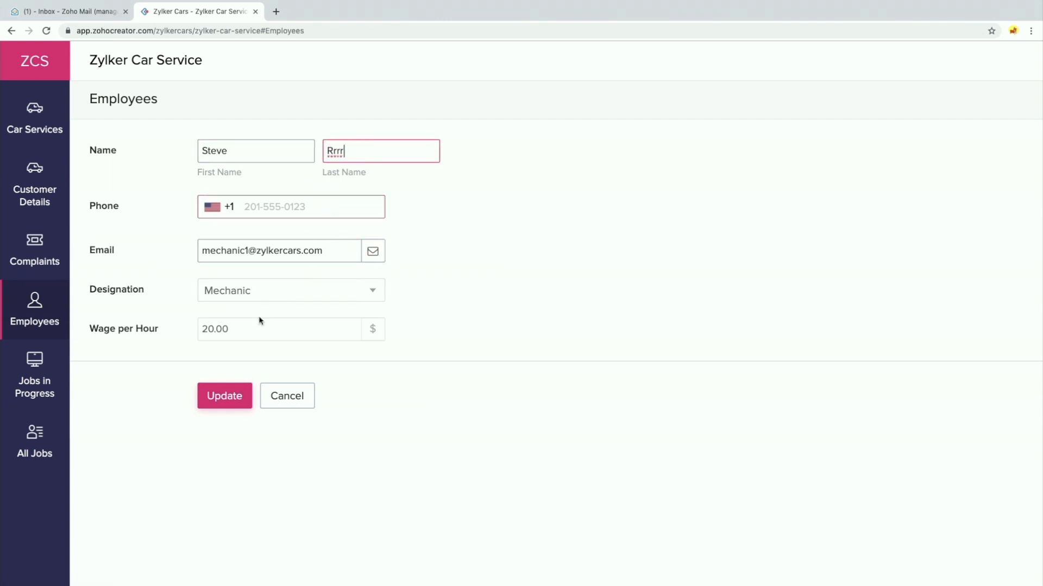
{"action": "left_click", "coordinate": [270, 343]}
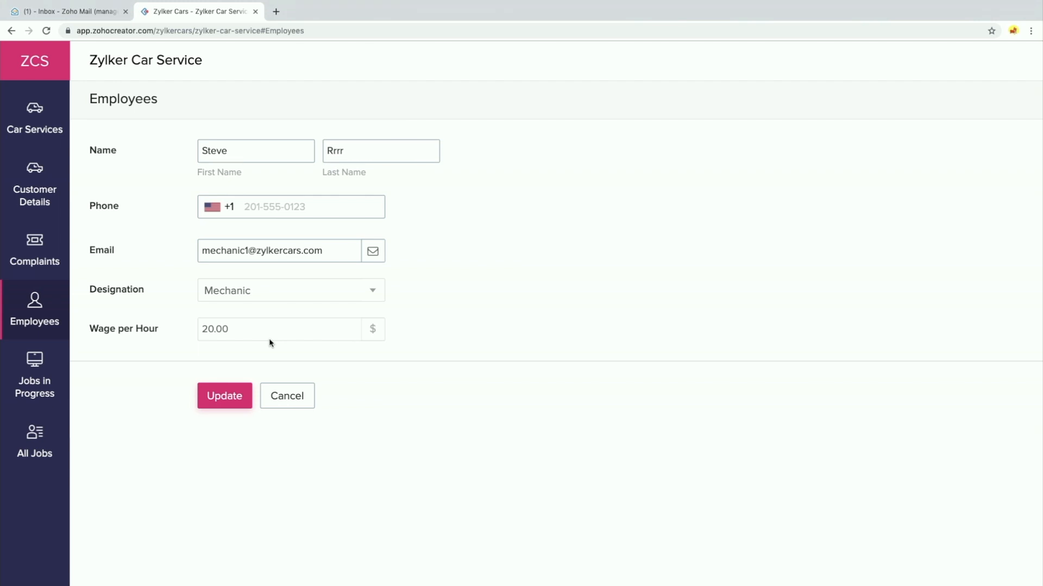
{"action": "left_click", "coordinate": [285, 400]}
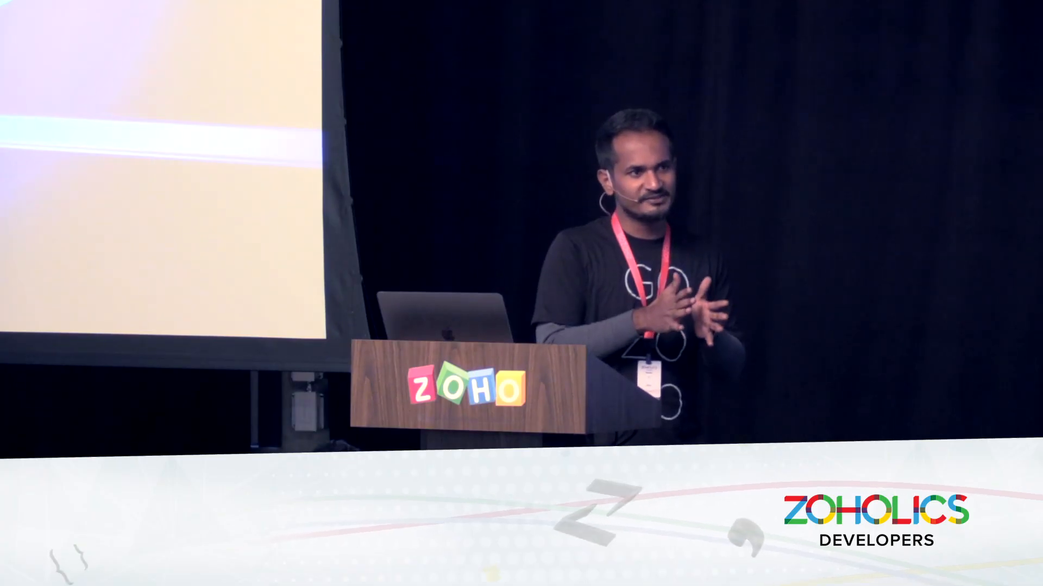
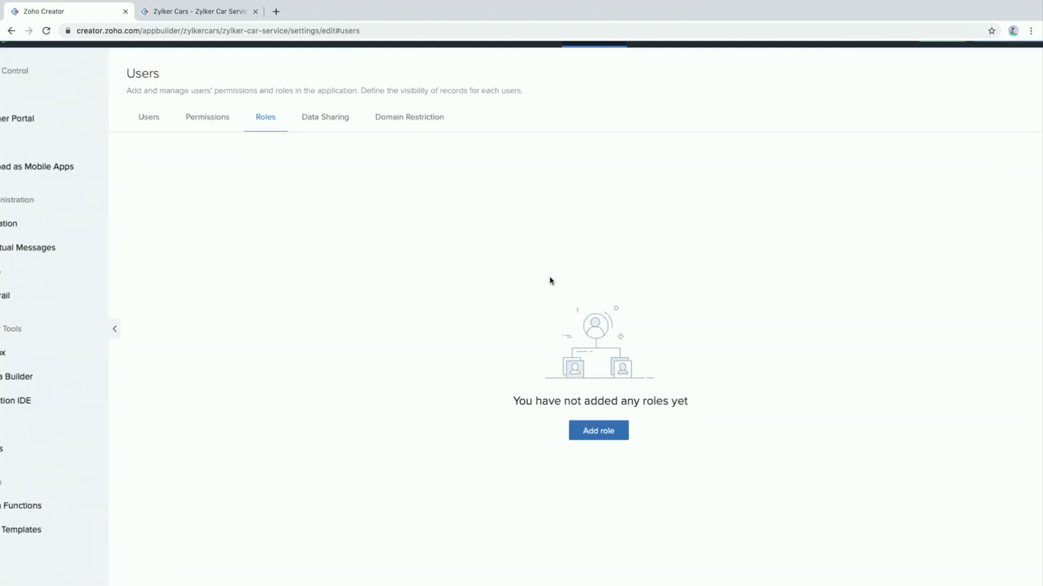
Add a role named Manager, described as Manager, reporting to CEO, and save it
{"action": "left_click", "coordinate": [592, 416]}
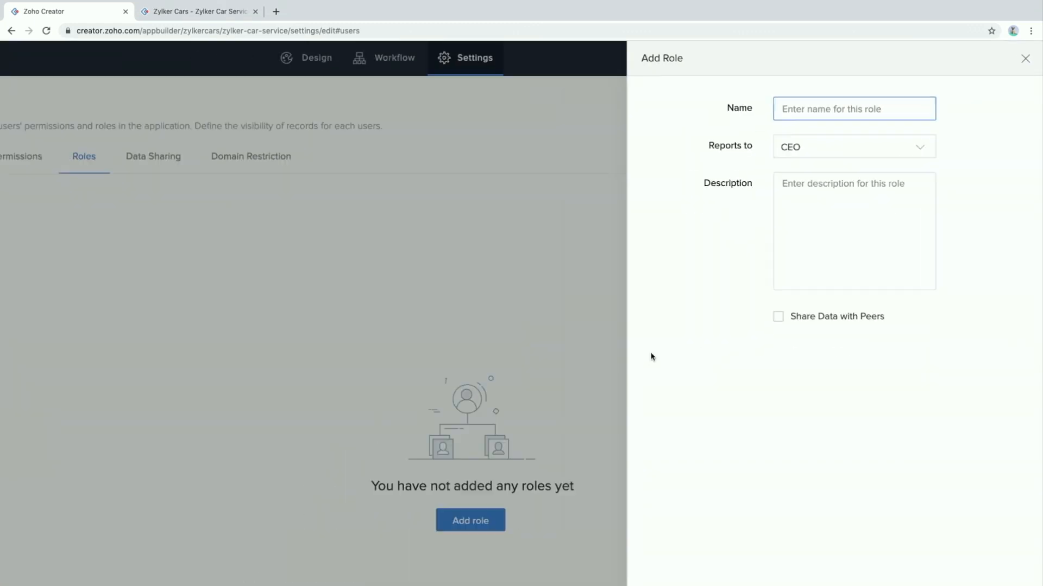
{"action": "type", "text": "Managet"}
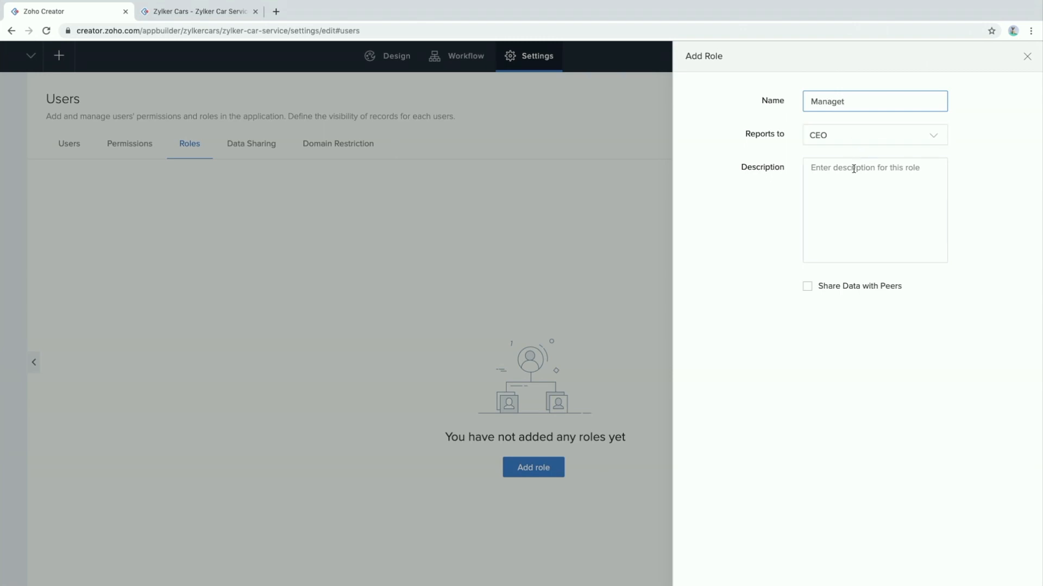
{"action": "left_click", "coordinate": [849, 193]}
{"action": "type", "text": "Manager"}
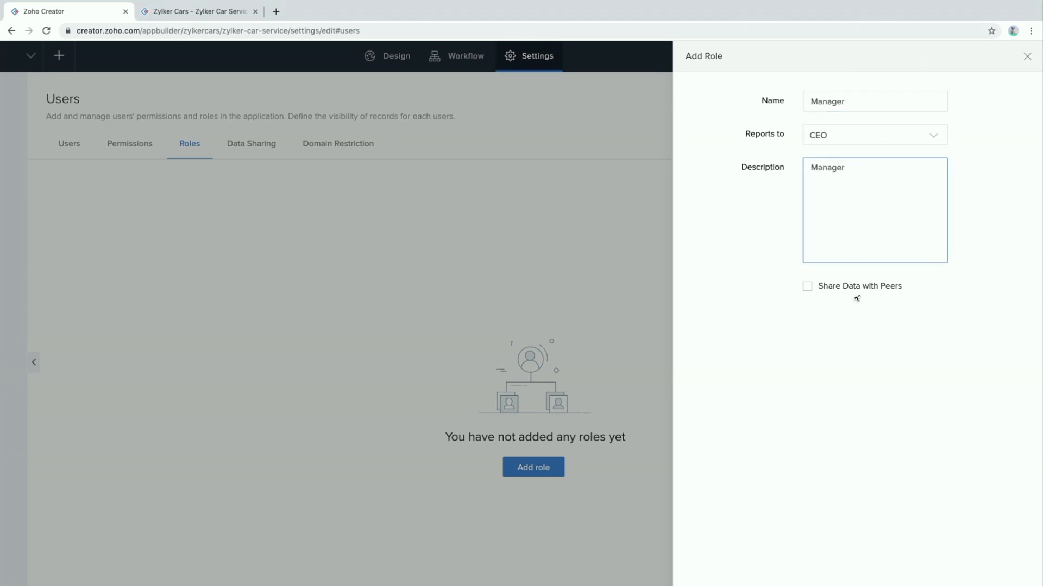
{"action": "scroll", "coordinate": [844, 317], "scroll_direction": "up", "scroll_amount": 1}
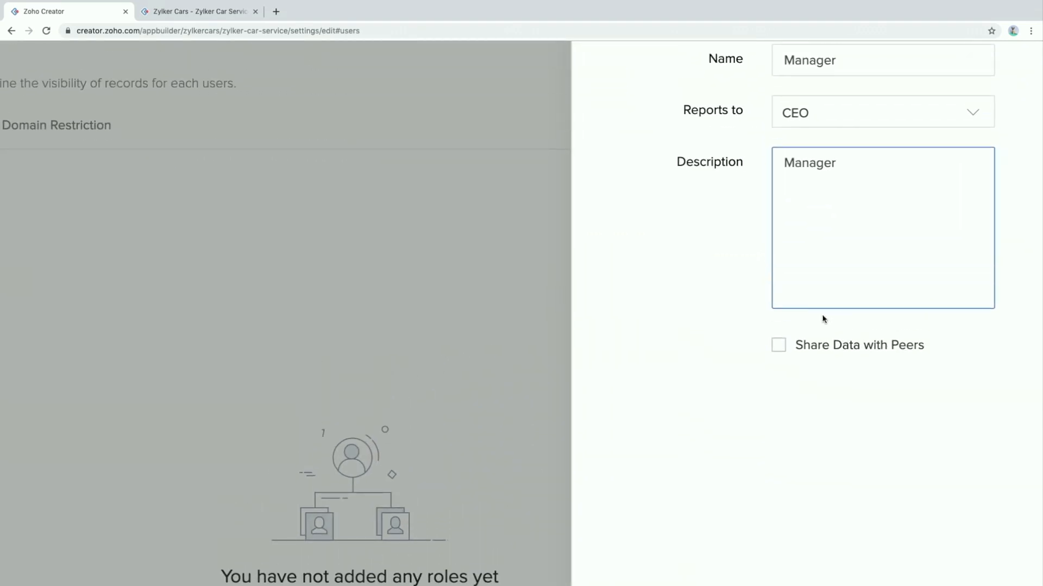
{"action": "scroll", "coordinate": [823, 320], "scroll_direction": "right", "scroll_amount": 2}
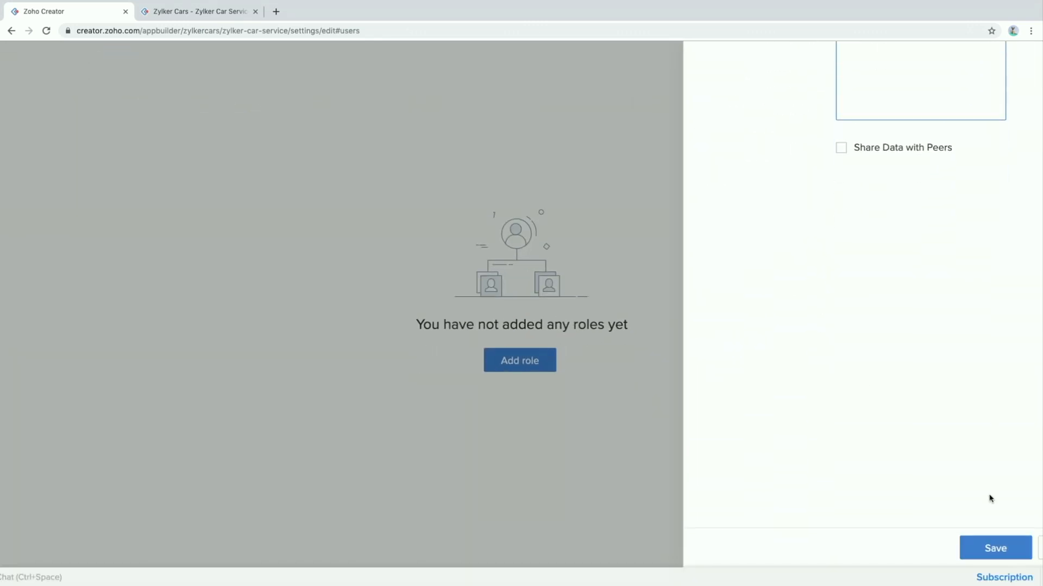
{"action": "left_click", "coordinate": [997, 558]}
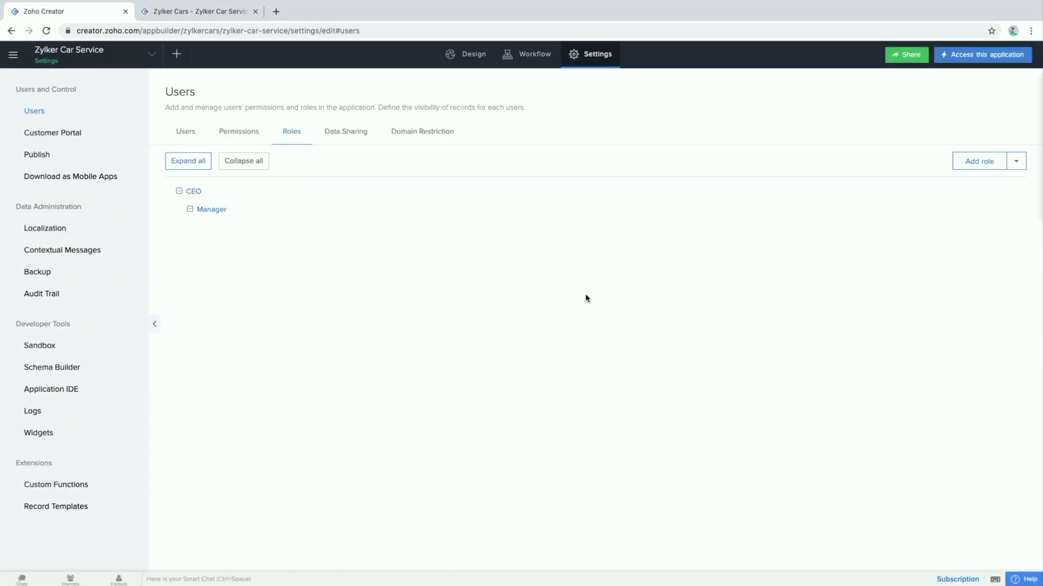
Tick Car Service and Complaints under Role Hierarchy, keep Added User as record owner, and save
{"action": "left_click", "coordinate": [1016, 165]}
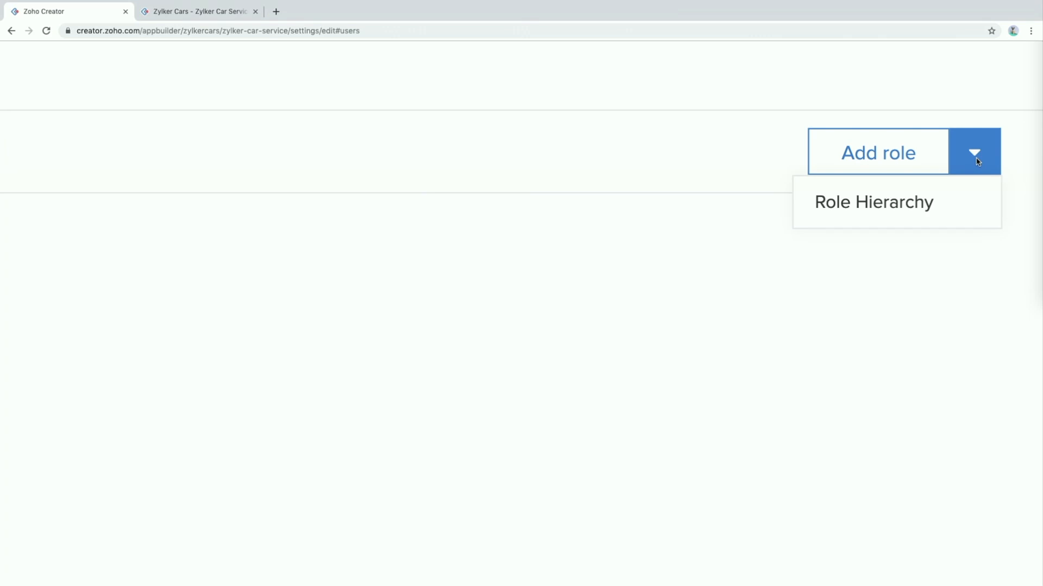
{"action": "left_click", "coordinate": [872, 215]}
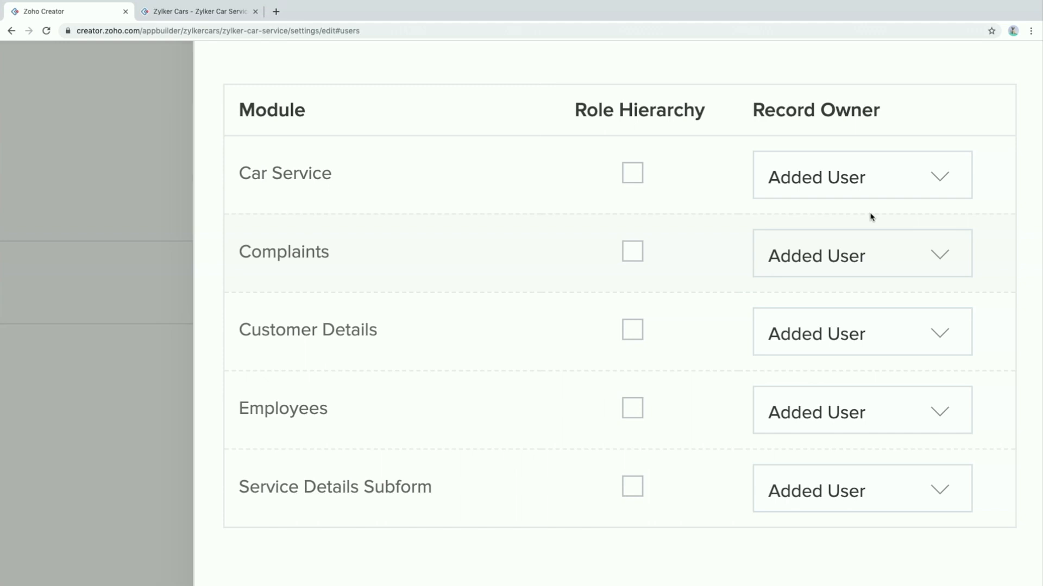
{"action": "left_click", "coordinate": [639, 171]}
{"action": "left_click", "coordinate": [633, 252]}
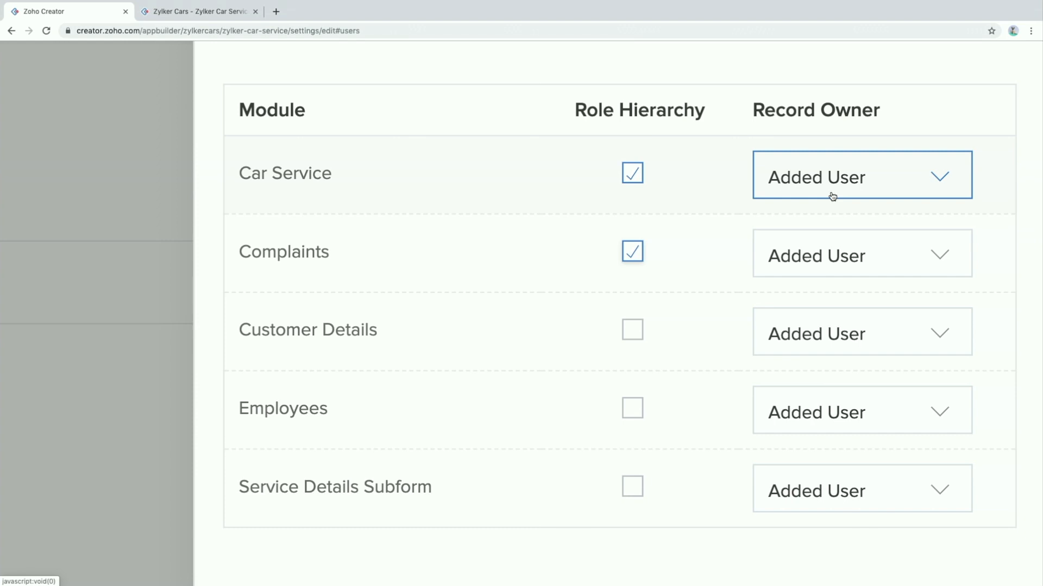
{"action": "left_click", "coordinate": [897, 186]}
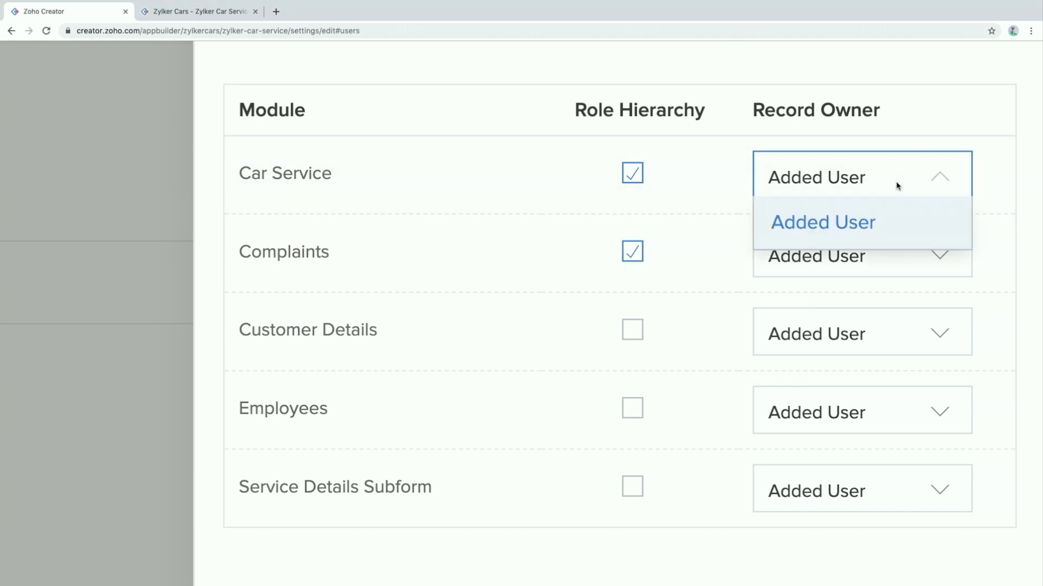
{"action": "left_click", "coordinate": [840, 224]}
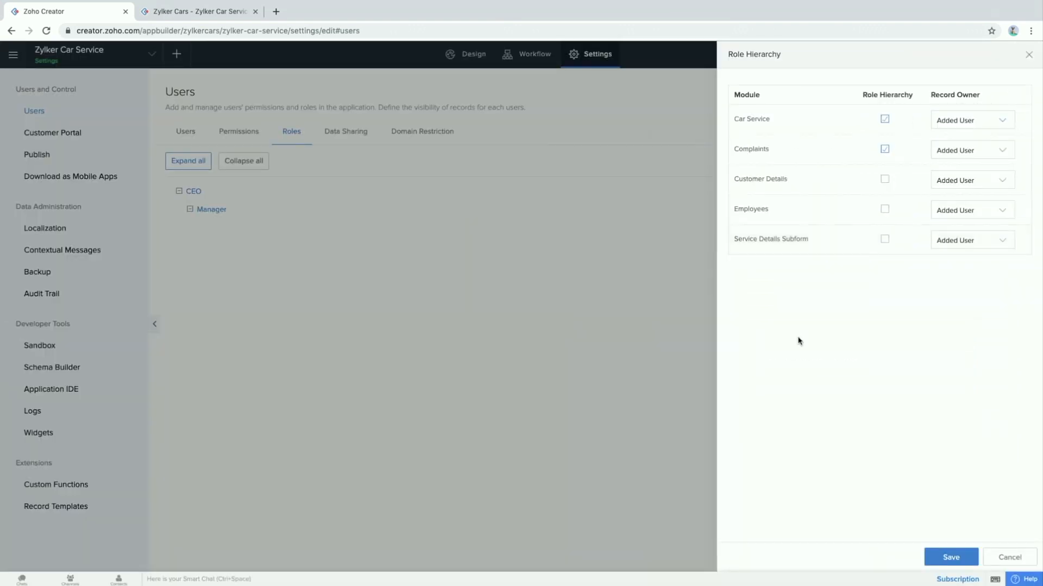
{"action": "left_click", "coordinate": [940, 557]}
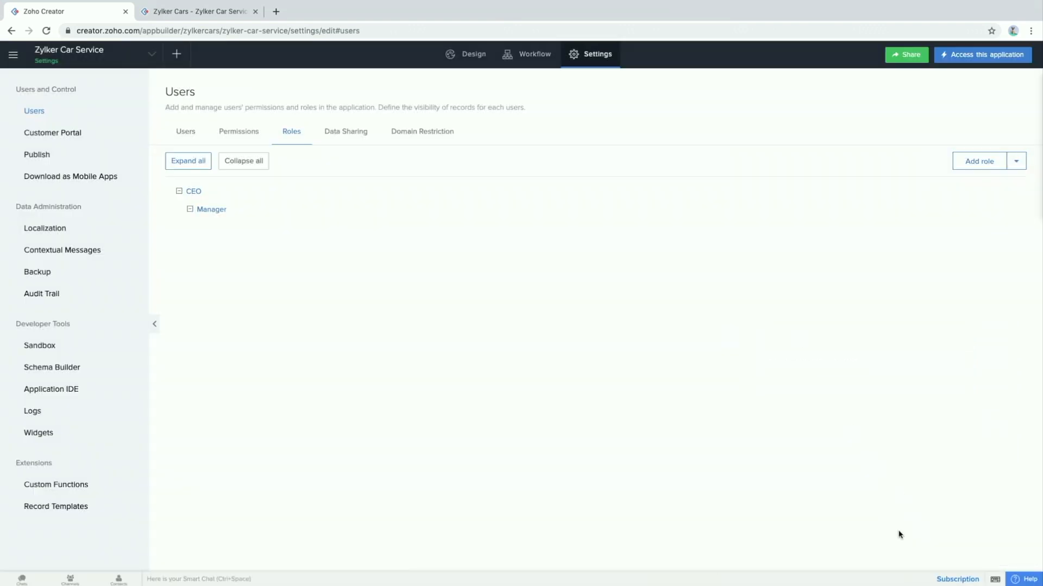
Create a Mechanic role reporting to Manager with Share Data with Peers enabled
{"action": "mouse_move", "coordinate": [229, 213]}
{"action": "left_click", "coordinate": [974, 163]}
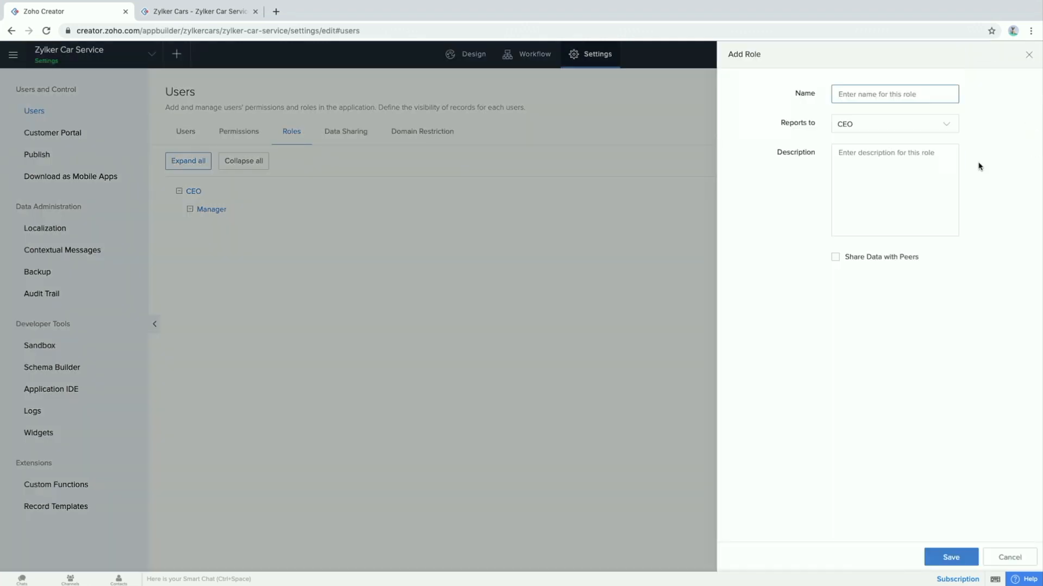
{"action": "left_click", "coordinate": [854, 94]}
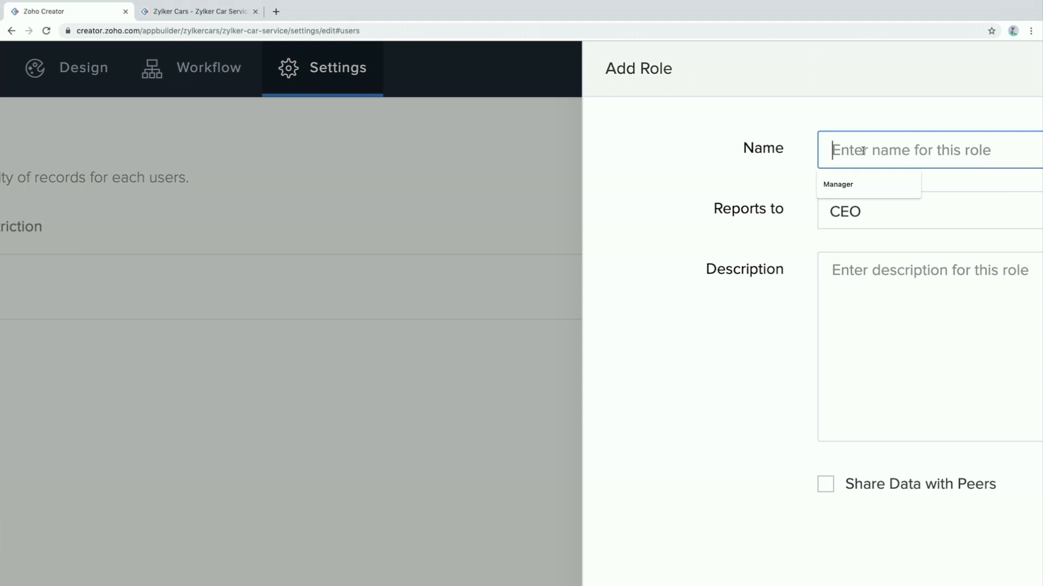
{"action": "type", "text": "Mechanic"}
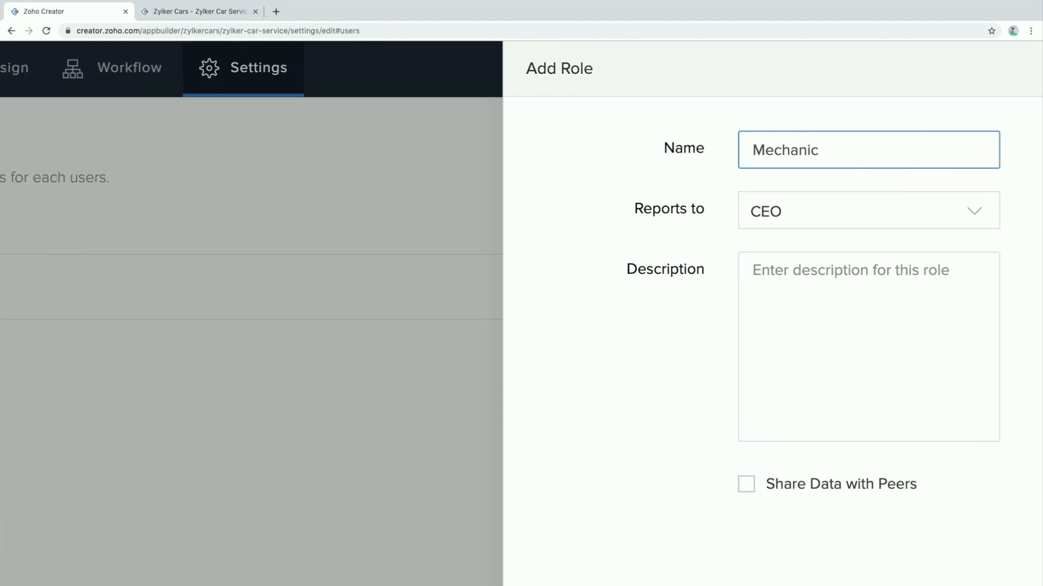
{"action": "left_click", "coordinate": [974, 204]}
{"action": "left_click", "coordinate": [872, 288]}
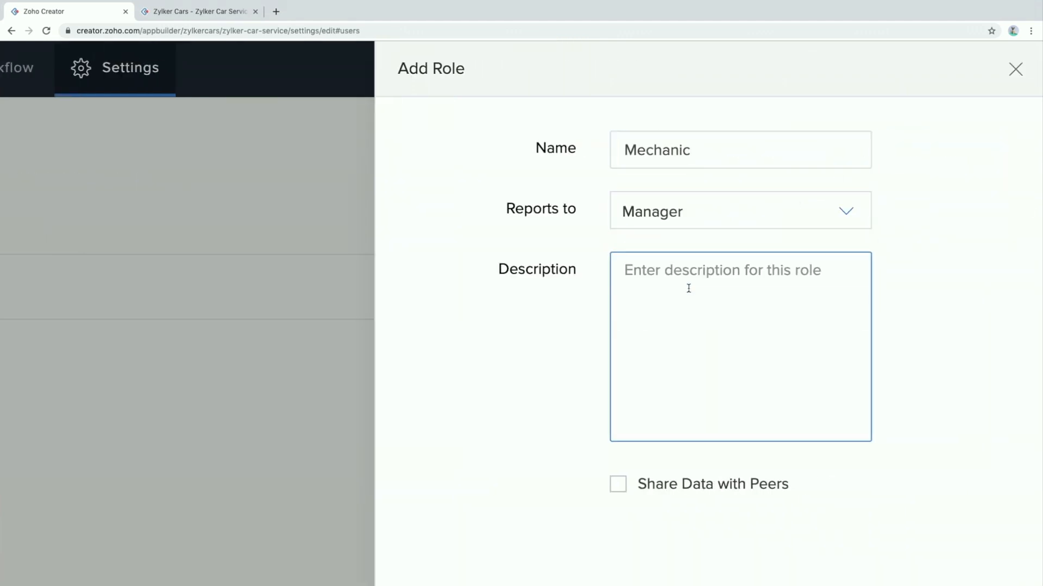
{"action": "scroll", "coordinate": [612, 478], "scroll_direction": "down", "scroll_amount": 6}
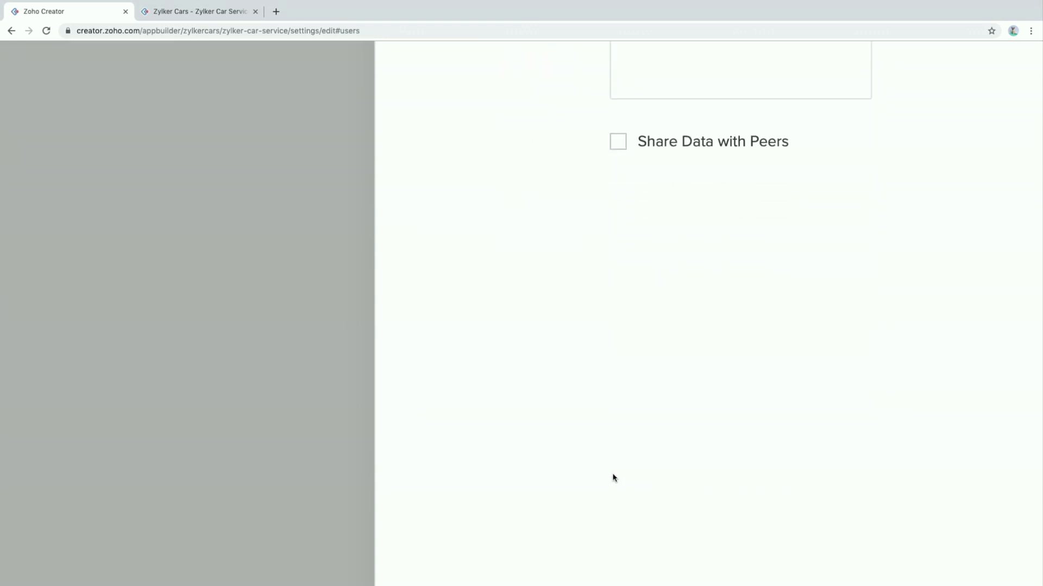
{"action": "left_click", "coordinate": [619, 142]}
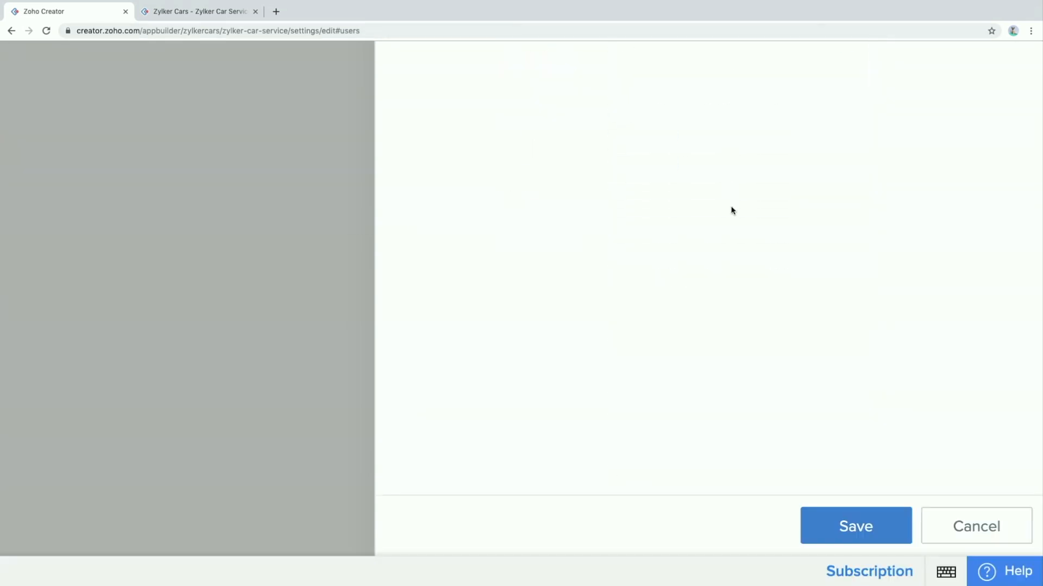
{"action": "left_click", "coordinate": [861, 547]}
{"action": "scroll", "coordinate": [210, 266], "scroll_direction": "up", "scroll_amount": 3}
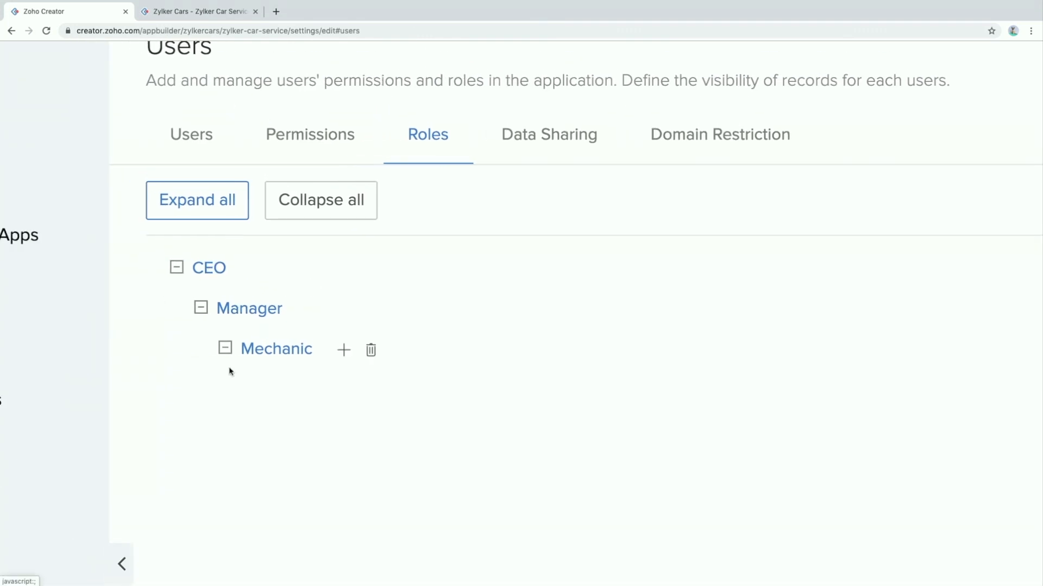
{"action": "scroll", "coordinate": [229, 371], "scroll_direction": "up", "scroll_amount": 3}
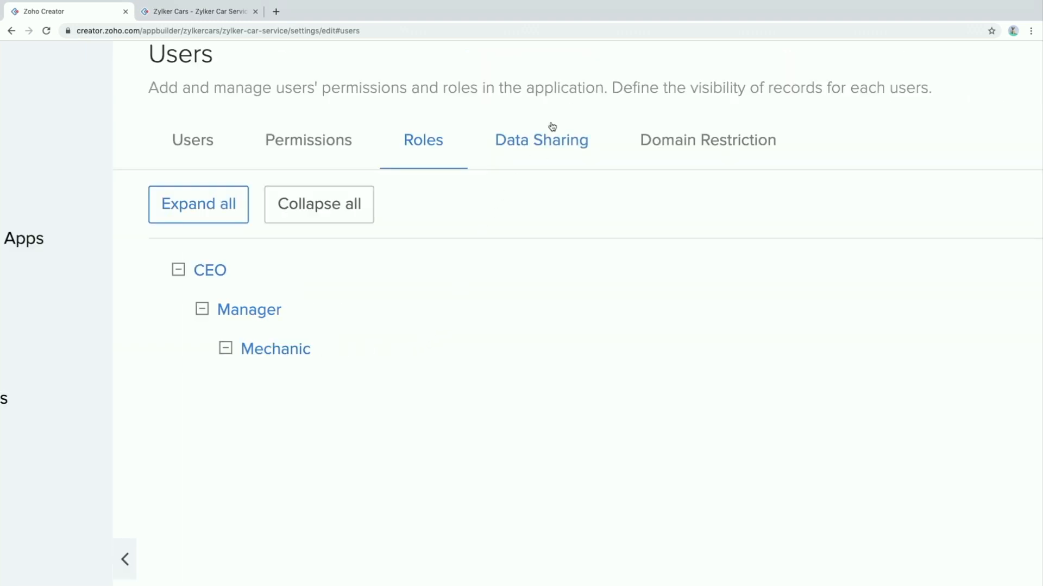
Start a new share rule named 'Demonstration' covering the Service Details Subform
{"action": "left_click", "coordinate": [532, 145]}
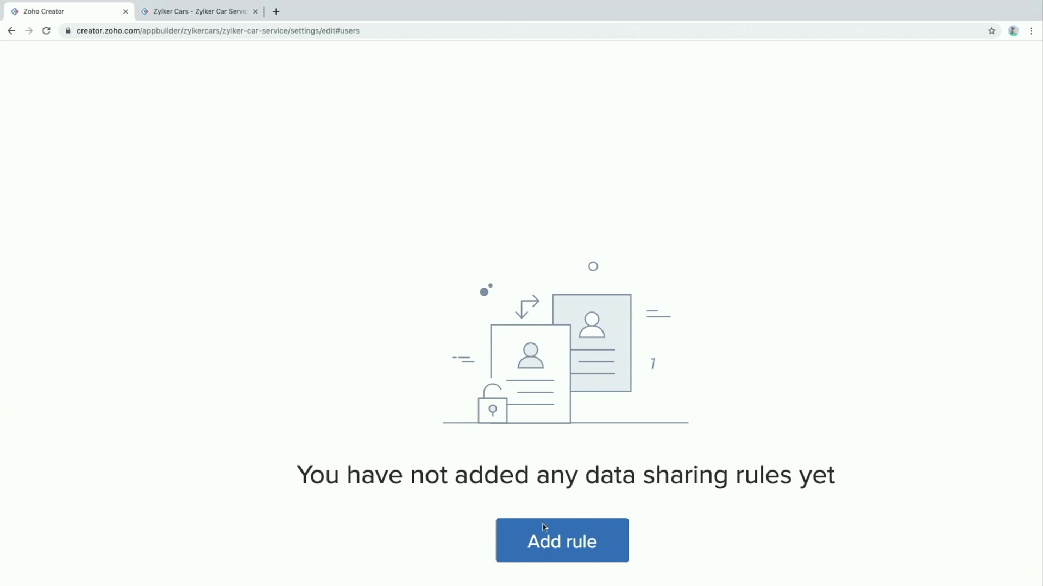
{"action": "left_click", "coordinate": [537, 538]}
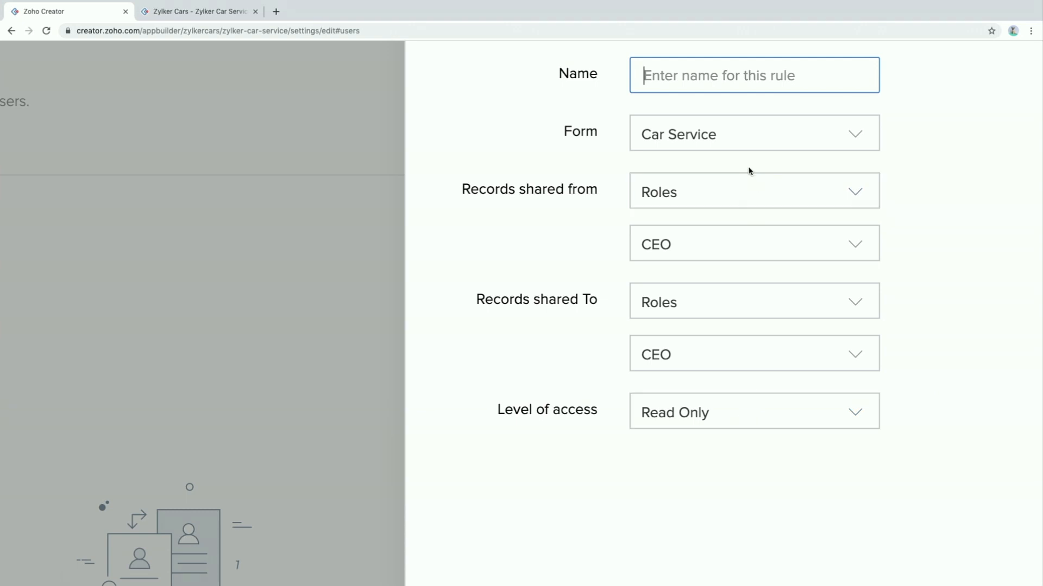
{"action": "type", "text": "Demonstration"}
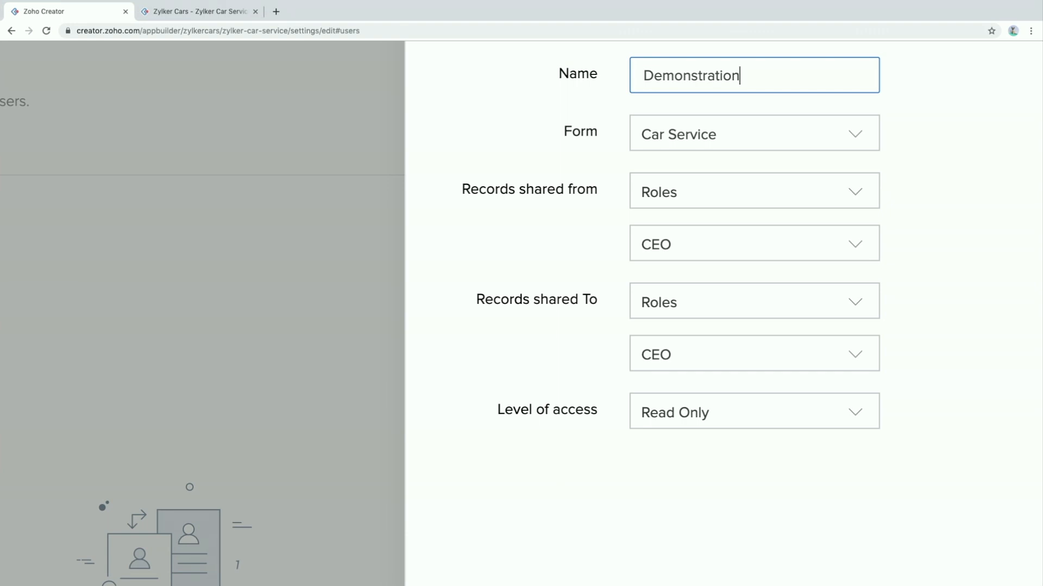
{"action": "left_click", "coordinate": [754, 140]}
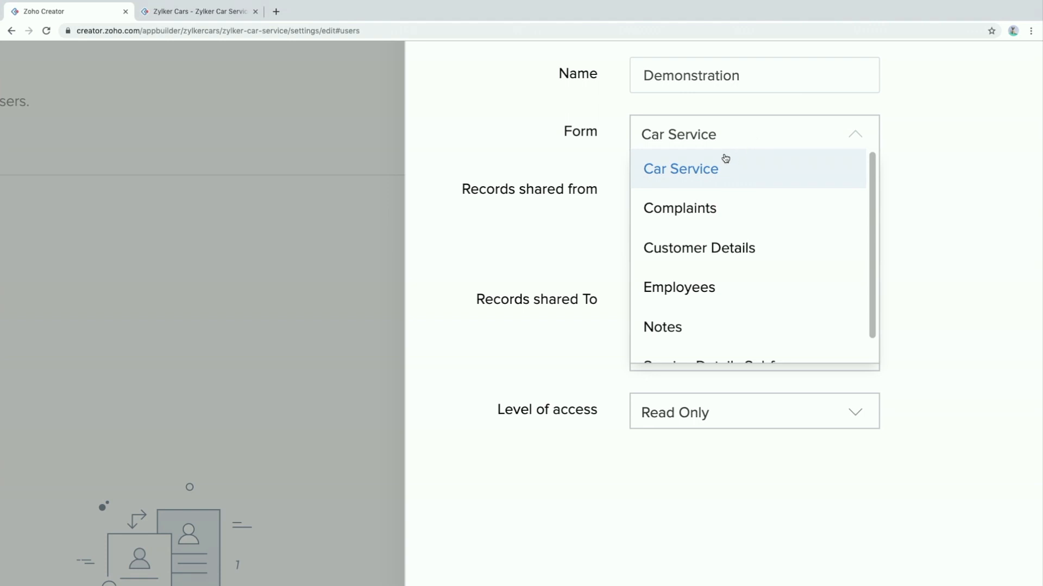
{"action": "scroll", "coordinate": [648, 281], "scroll_direction": "down", "scroll_amount": 1}
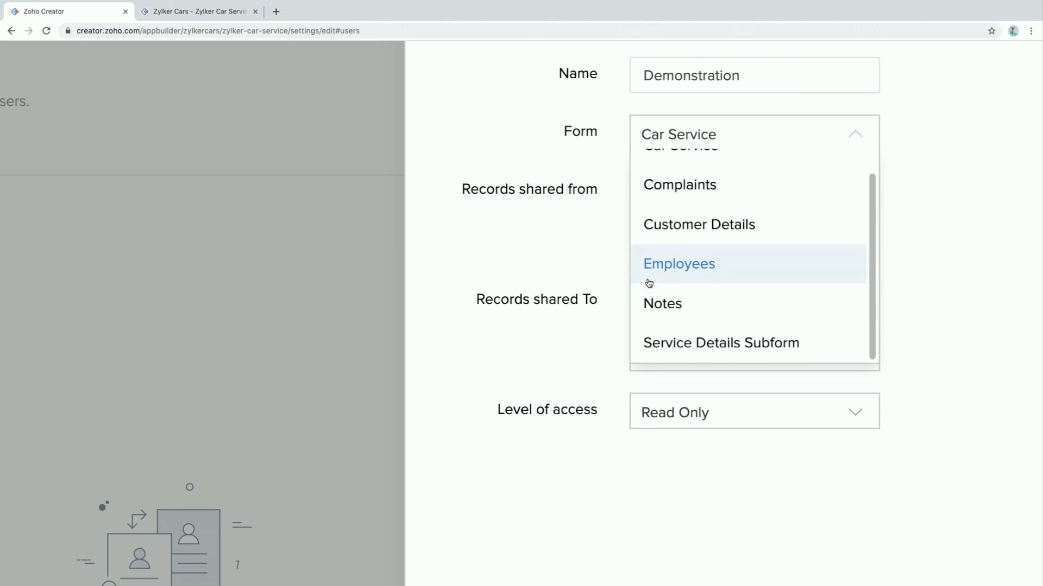
{"action": "left_click", "coordinate": [689, 354]}
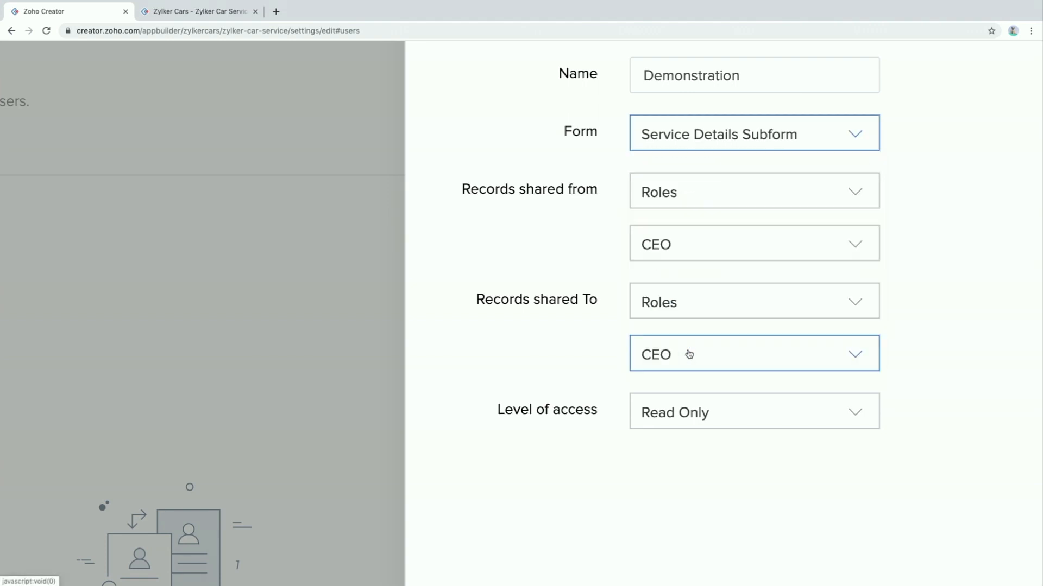
Set records shared from a single user, the manager user, instead of the Manager role
{"action": "left_click", "coordinate": [809, 202]}
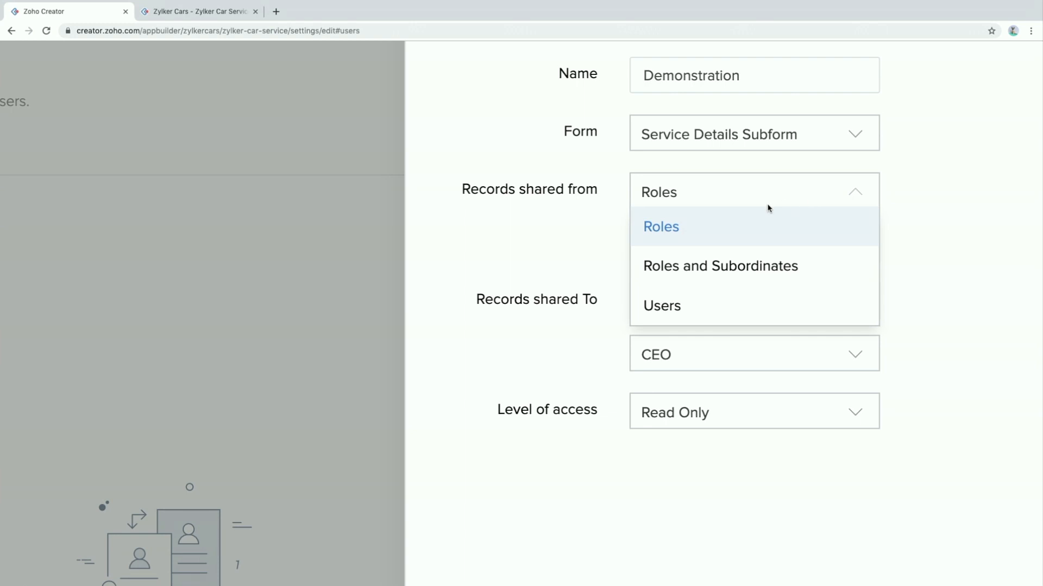
{"action": "left_click", "coordinate": [727, 226]}
{"action": "left_click", "coordinate": [719, 247]}
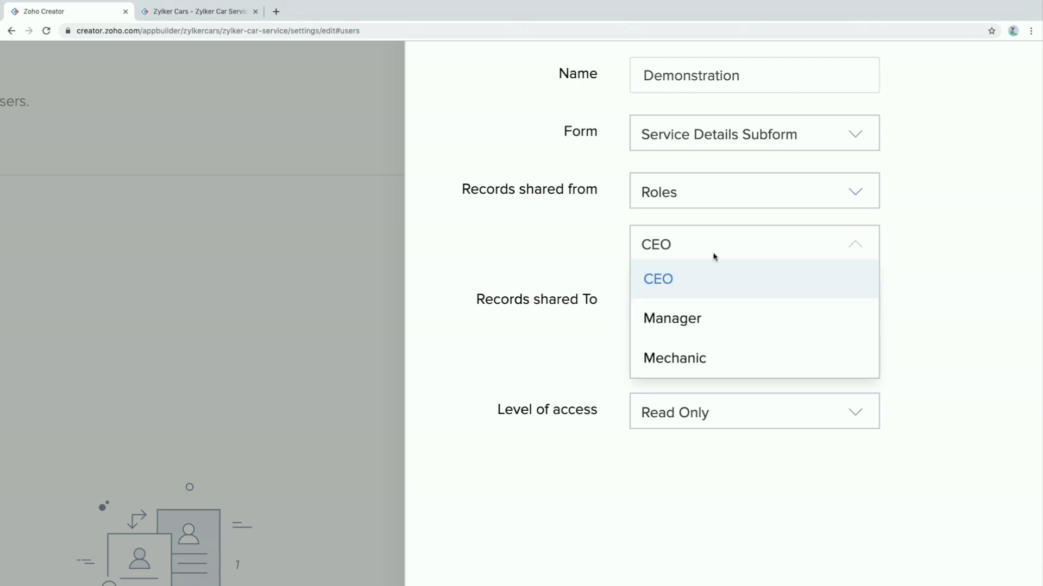
{"action": "left_click", "coordinate": [692, 323]}
{"action": "left_click", "coordinate": [720, 193]}
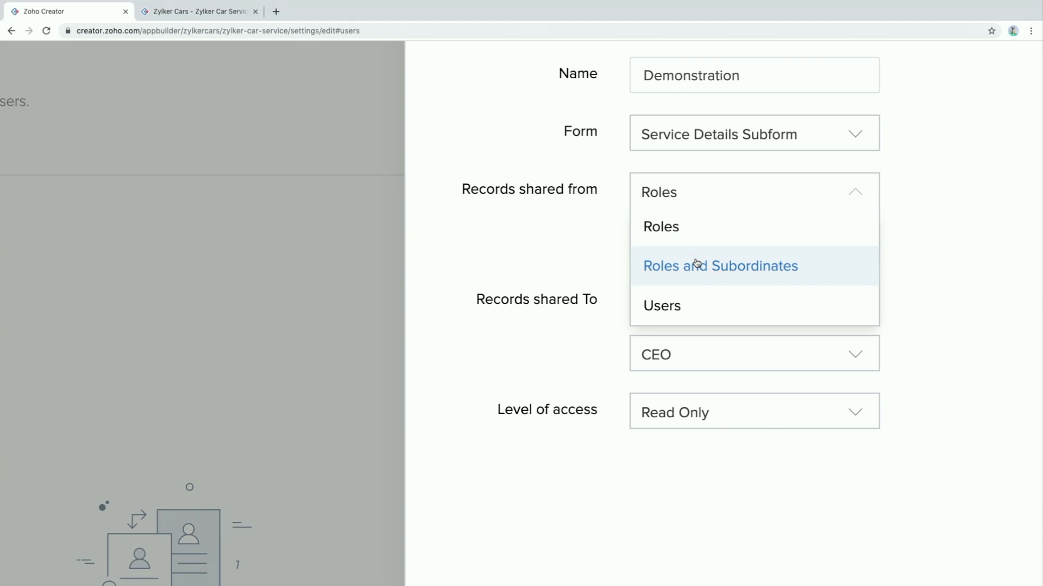
{"action": "left_click", "coordinate": [676, 307]}
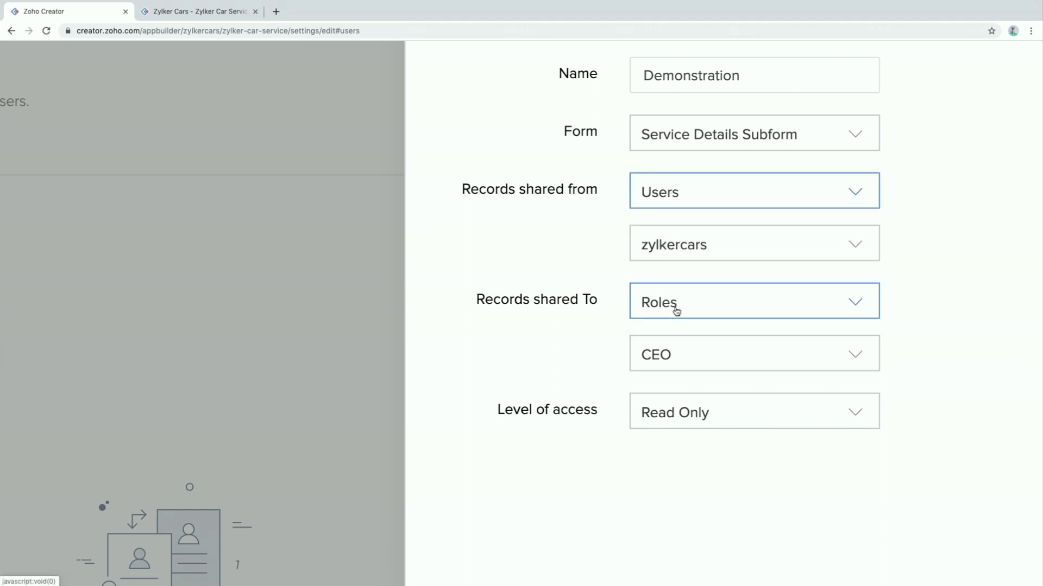
{"action": "left_click", "coordinate": [745, 257]}
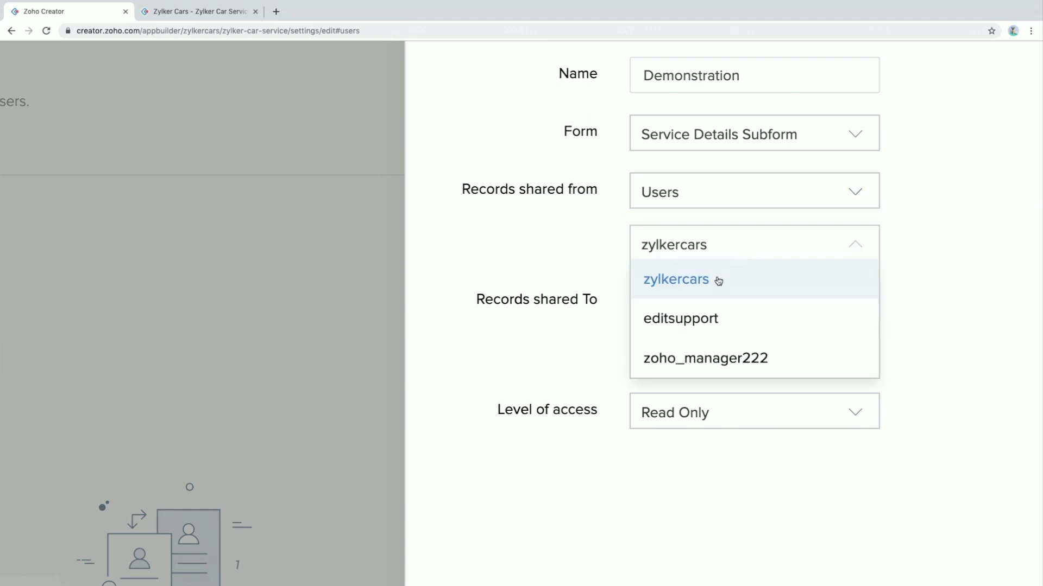
{"action": "left_click", "coordinate": [709, 355]}
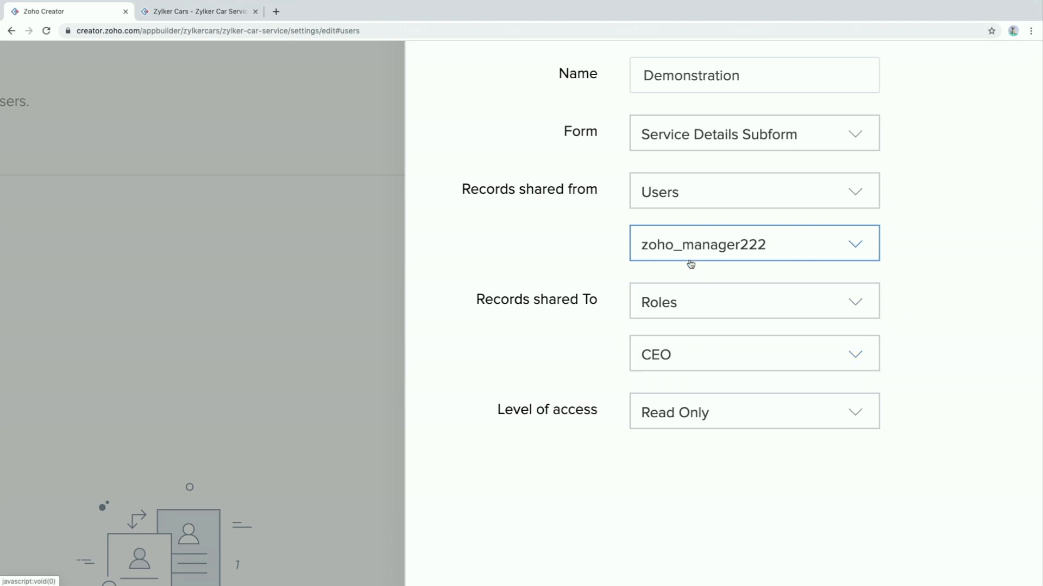
Share the records to users, the owner account, with Read Only access
{"action": "left_click", "coordinate": [714, 315]}
{"action": "left_click", "coordinate": [666, 413]}
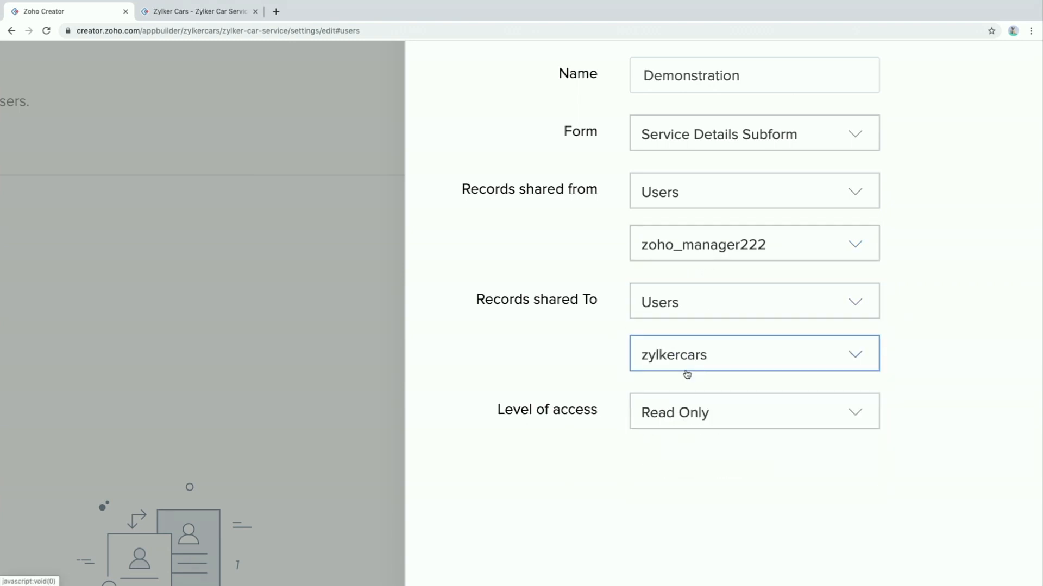
{"action": "left_click", "coordinate": [700, 432]}
{"action": "left_click", "coordinate": [683, 424]}
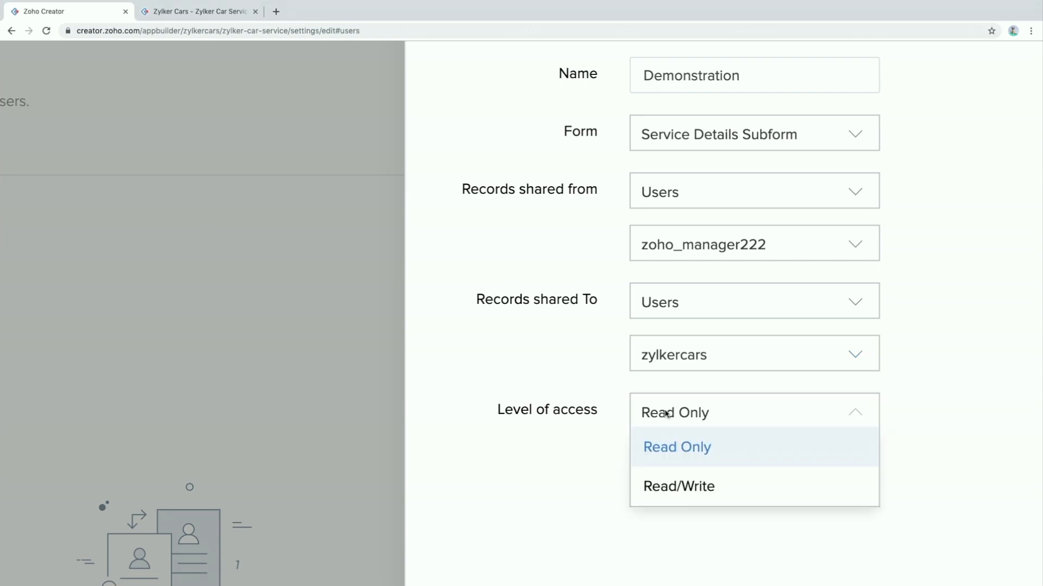
{"action": "left_click", "coordinate": [519, 334]}
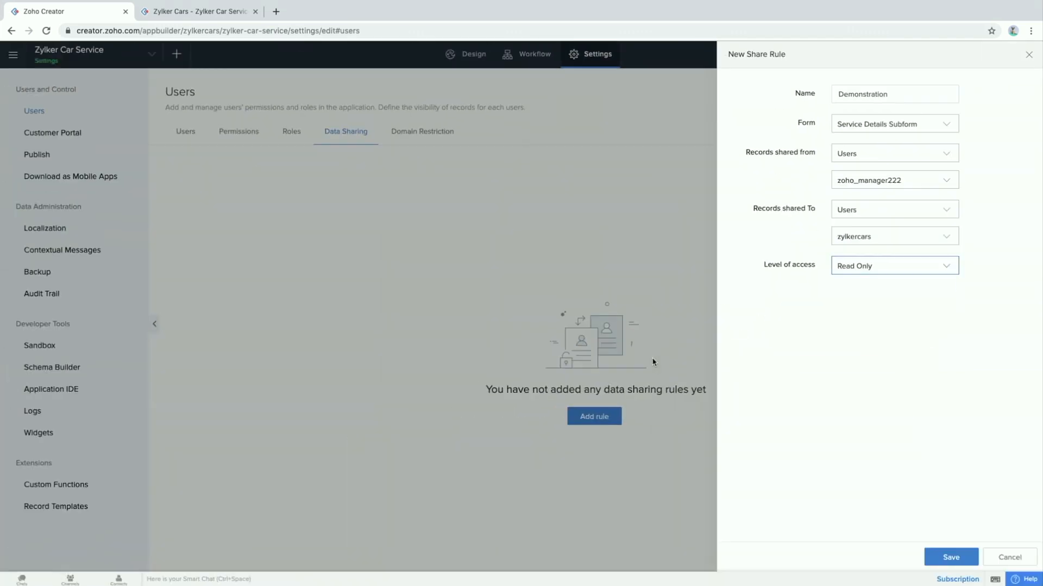
Save the Demonstration sharing rule and bring up the Domain Restriction settings
{"action": "left_click", "coordinate": [950, 558]}
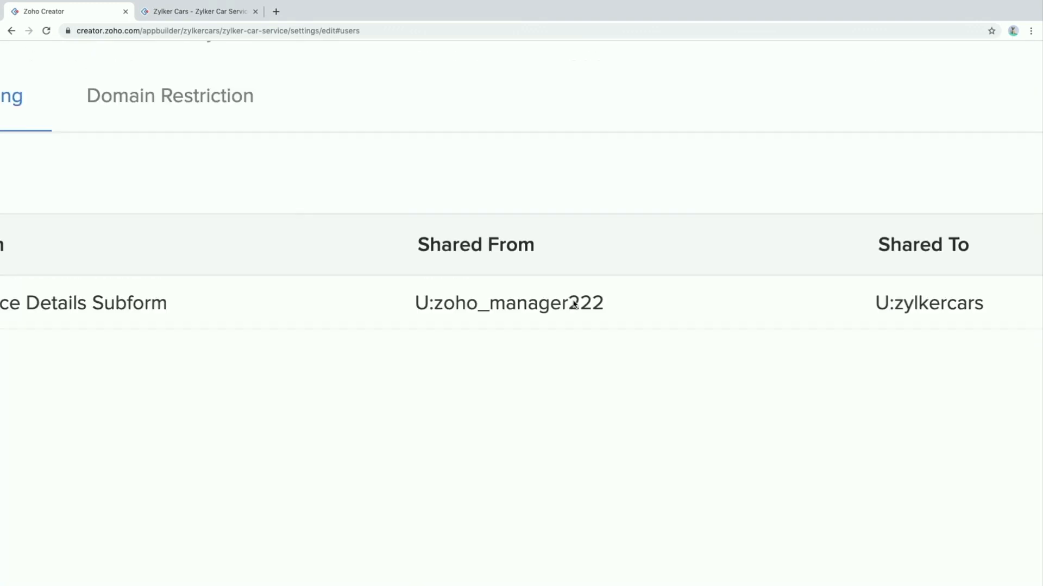
{"action": "left_click", "coordinate": [302, 250]}
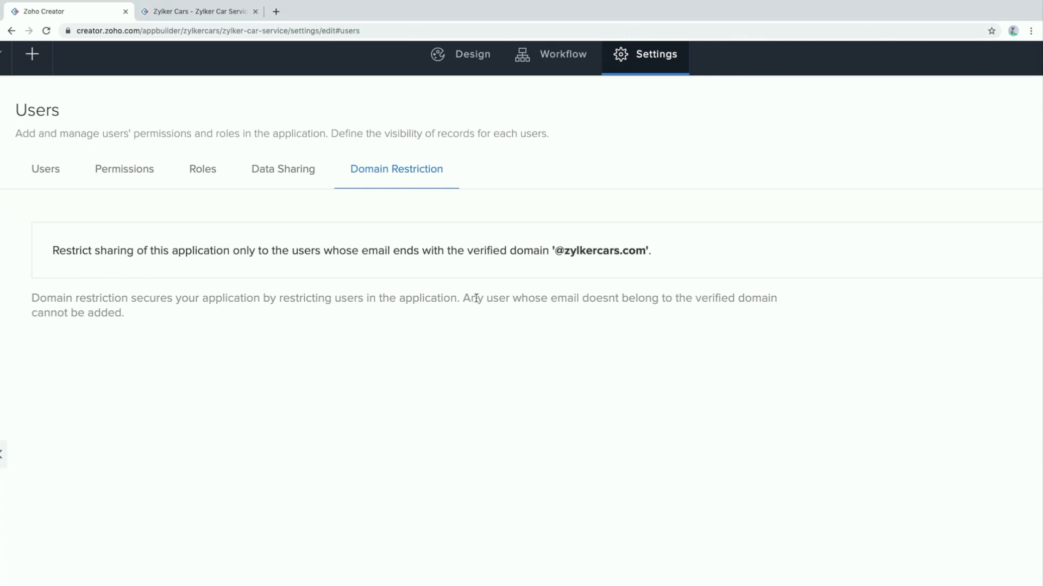
{"action": "scroll", "coordinate": [475, 298], "scroll_direction": "right", "scroll_amount": 5}
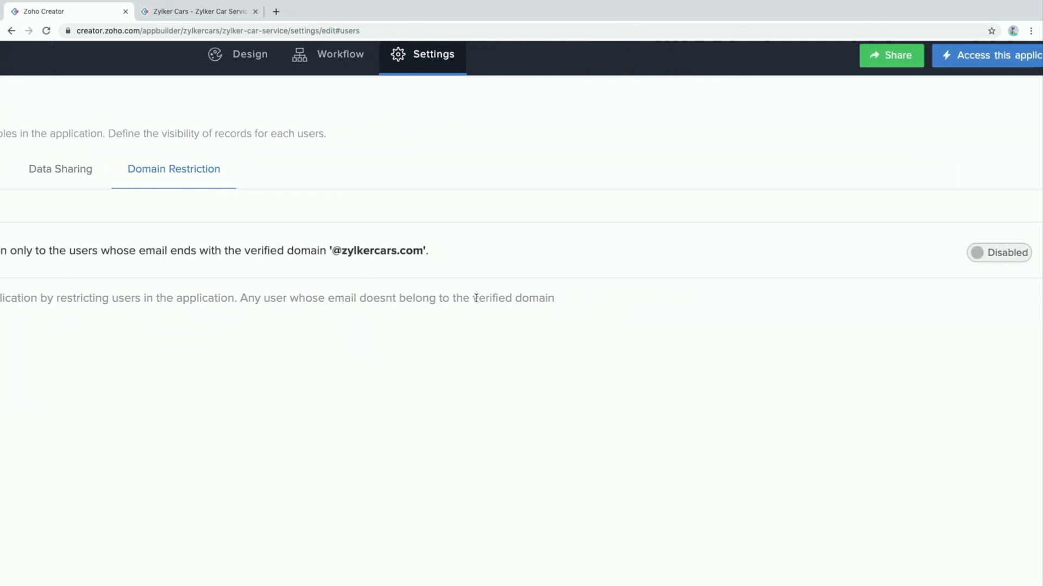
{"action": "left_click", "coordinate": [950, 254]}
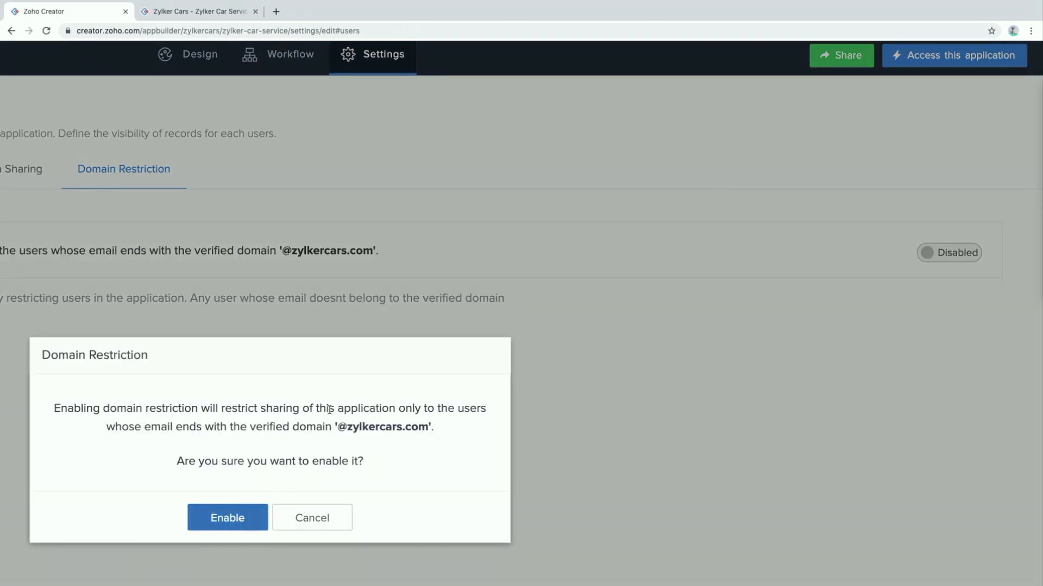
{"action": "scroll", "coordinate": [329, 410], "scroll_direction": "left", "scroll_amount": 3}
{"action": "scroll", "coordinate": [329, 410], "scroll_direction": "up", "scroll_amount": 1}
{"action": "scroll", "coordinate": [329, 410], "scroll_direction": "up", "scroll_amount": 3}
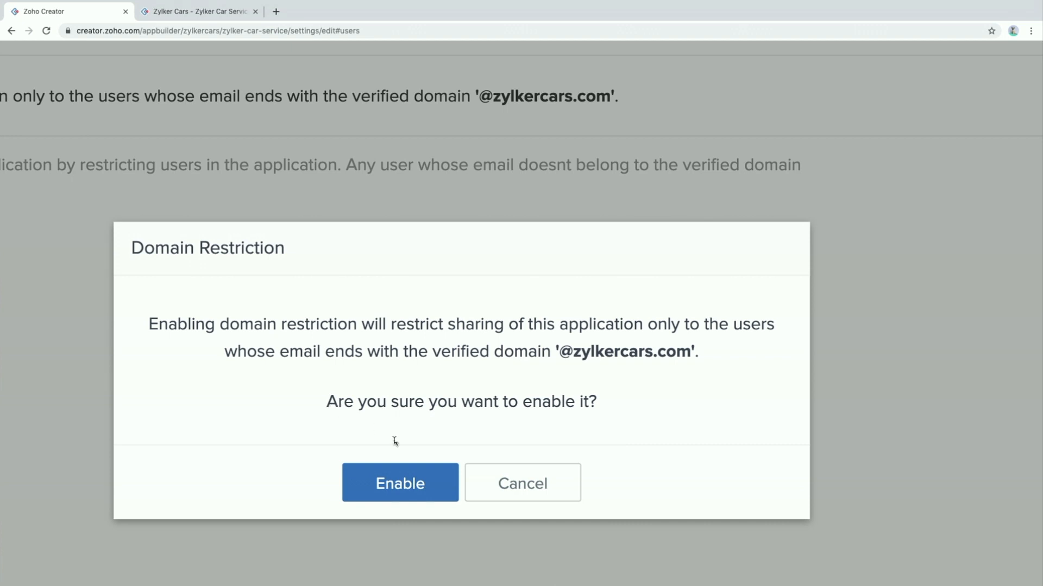
{"action": "left_click", "coordinate": [387, 477]}
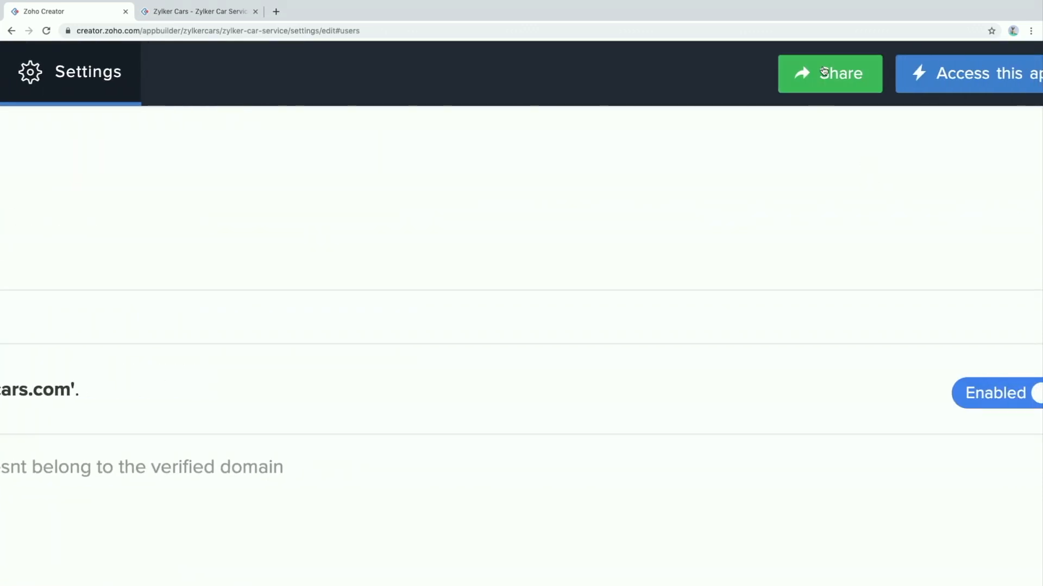
Look over the app sharing panel's developer option, then begin Customer Portal configuration
{"action": "left_click", "coordinate": [829, 72]}
{"action": "scroll", "coordinate": [707, 318], "scroll_direction": "down", "scroll_amount": 1}
{"action": "left_click", "coordinate": [738, 67]}
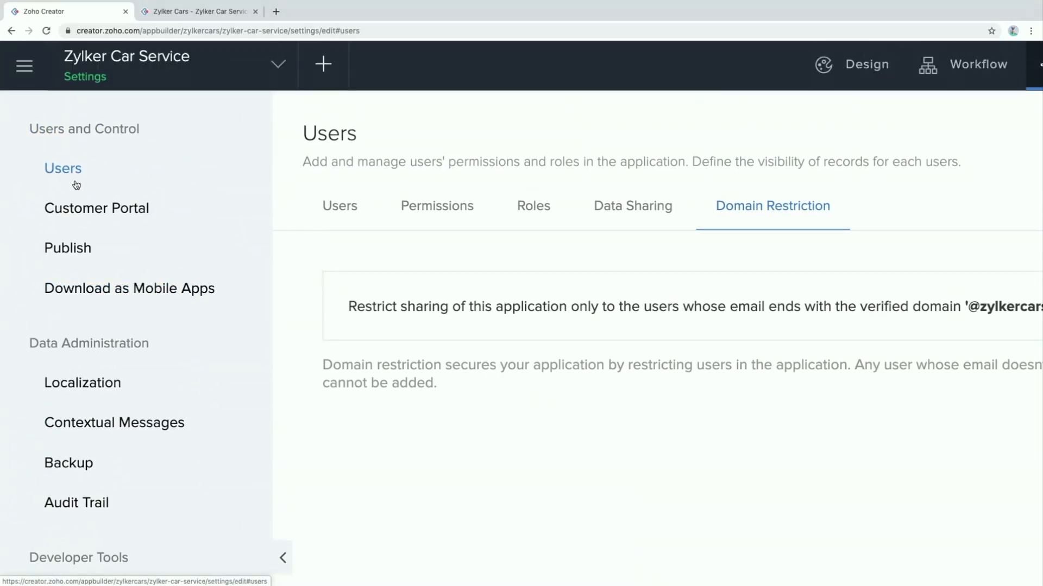
{"action": "left_click", "coordinate": [87, 212]}
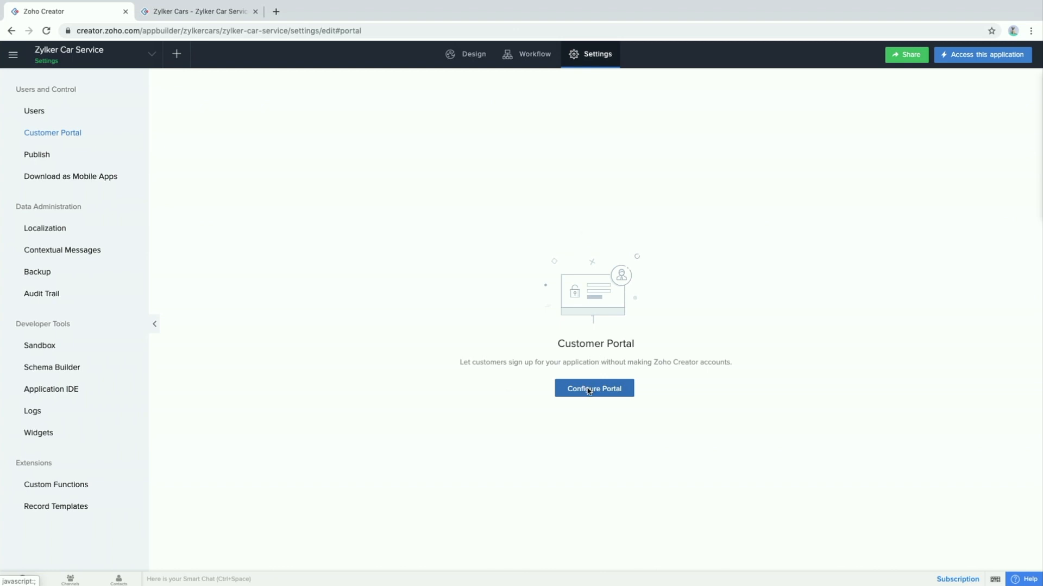
{"action": "left_click", "coordinate": [588, 391]}
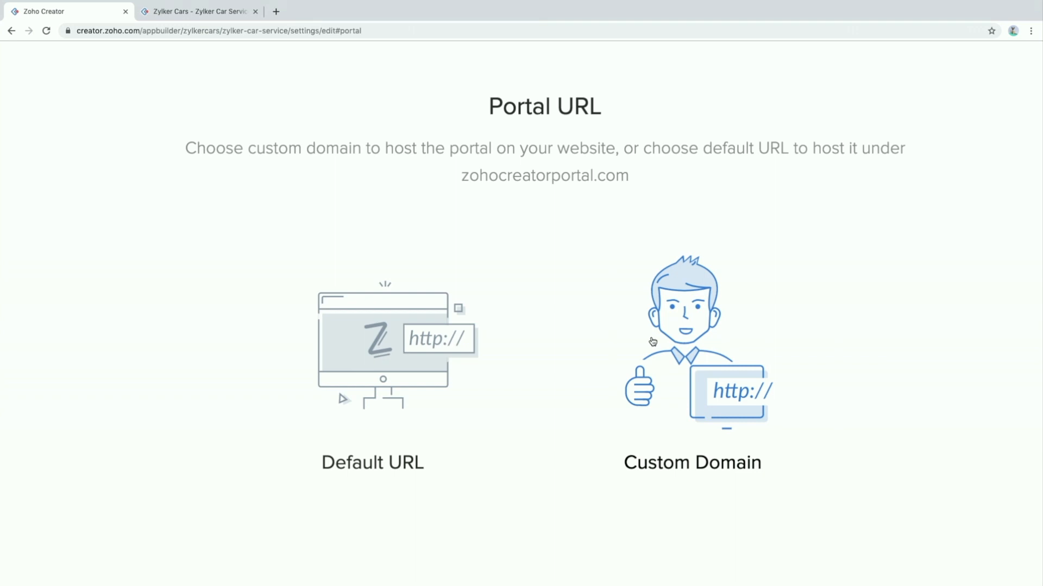
Choose the Default URL on zohocreatorportal.com for the portal
{"action": "left_click", "coordinate": [421, 375]}
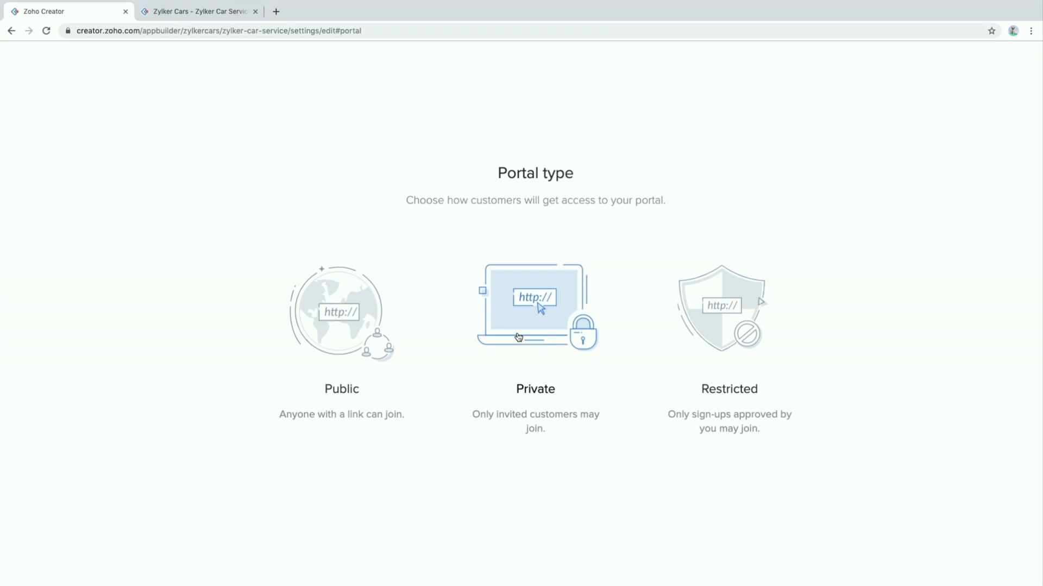
Set the portal type to Public and the portal permission to Customer
{"action": "left_click", "coordinate": [362, 334]}
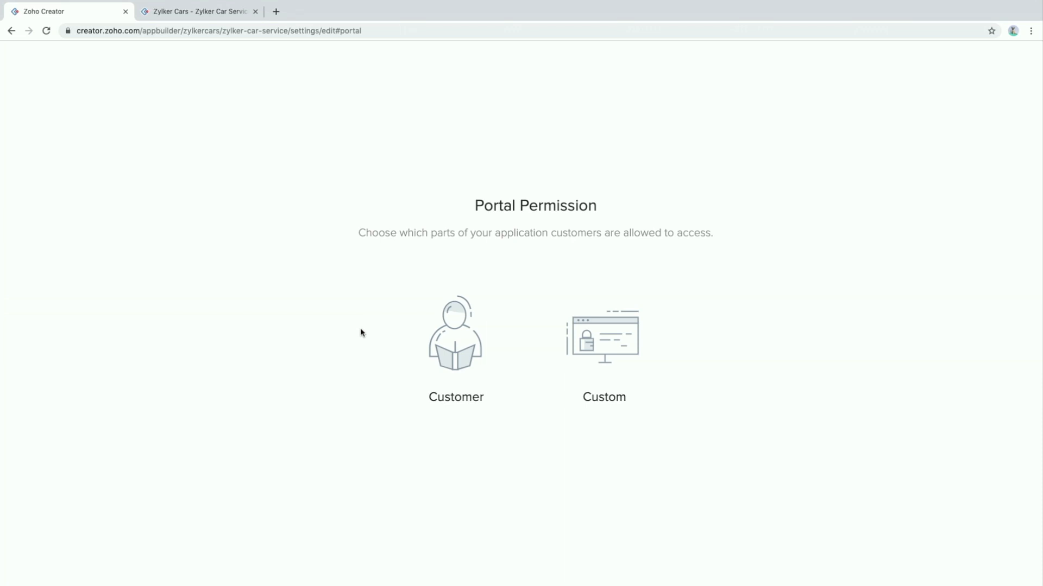
{"action": "left_click", "coordinate": [466, 337]}
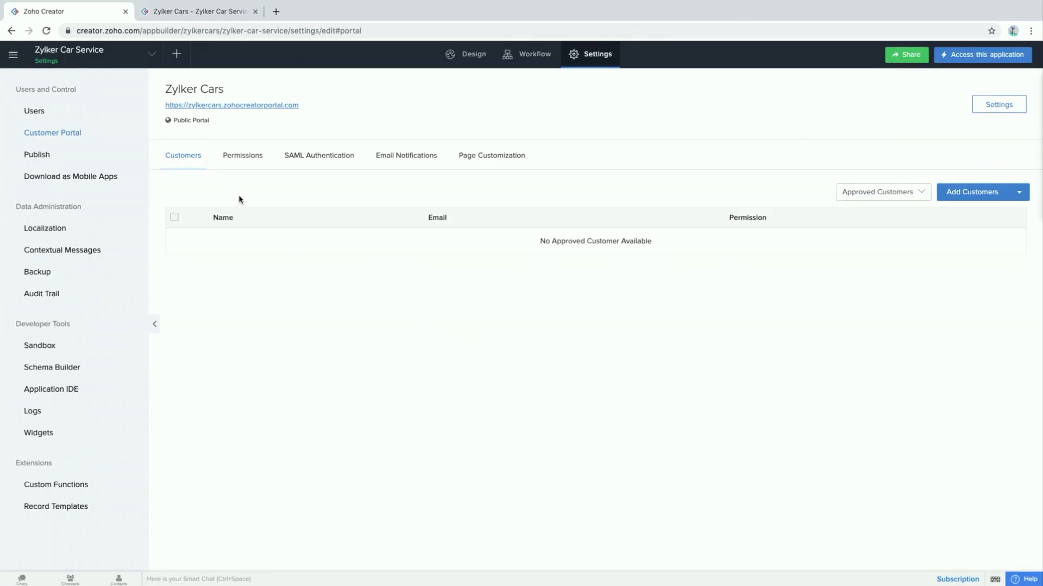
View the zylkercars portal's zylker-car-service sign-in page in a new tab, then return to Zoho Creator
{"action": "left_click", "coordinate": [251, 106]}
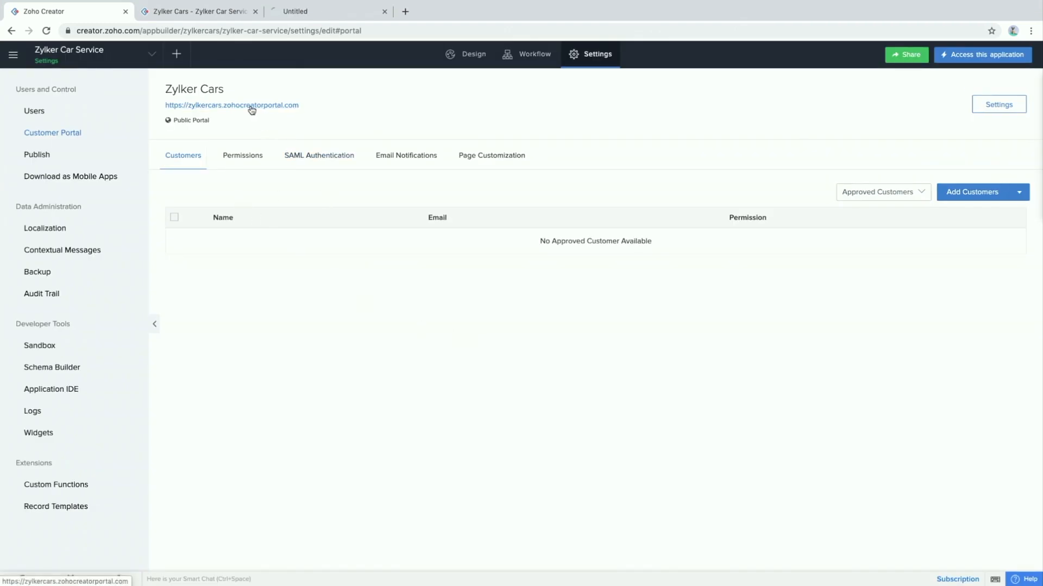
{"action": "left_click_drag", "start_coordinate": [319, 17], "coordinate": [225, 15]}
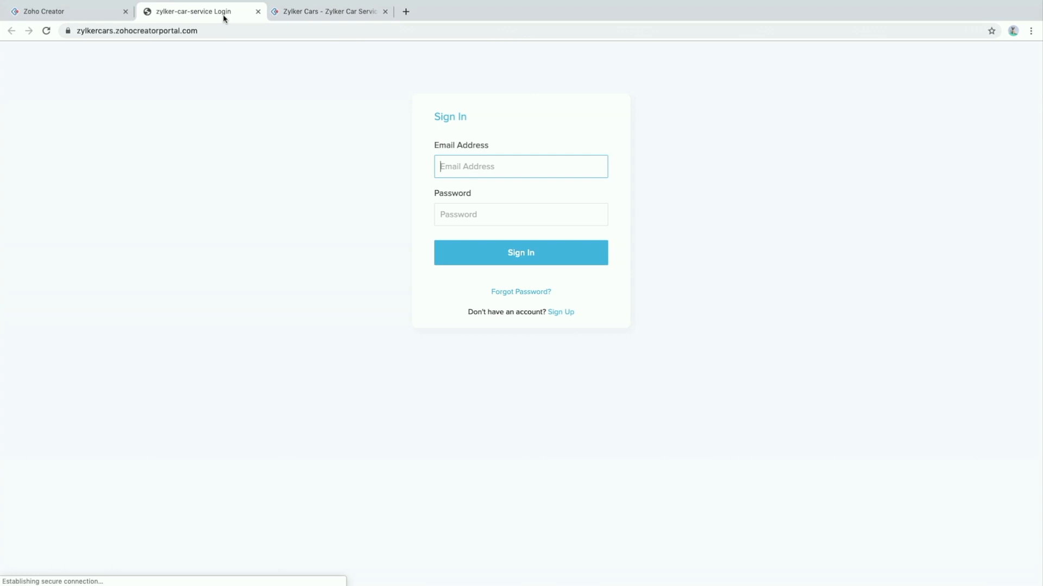
{"action": "scroll", "coordinate": [255, 220], "scroll_direction": "up", "scroll_amount": 5}
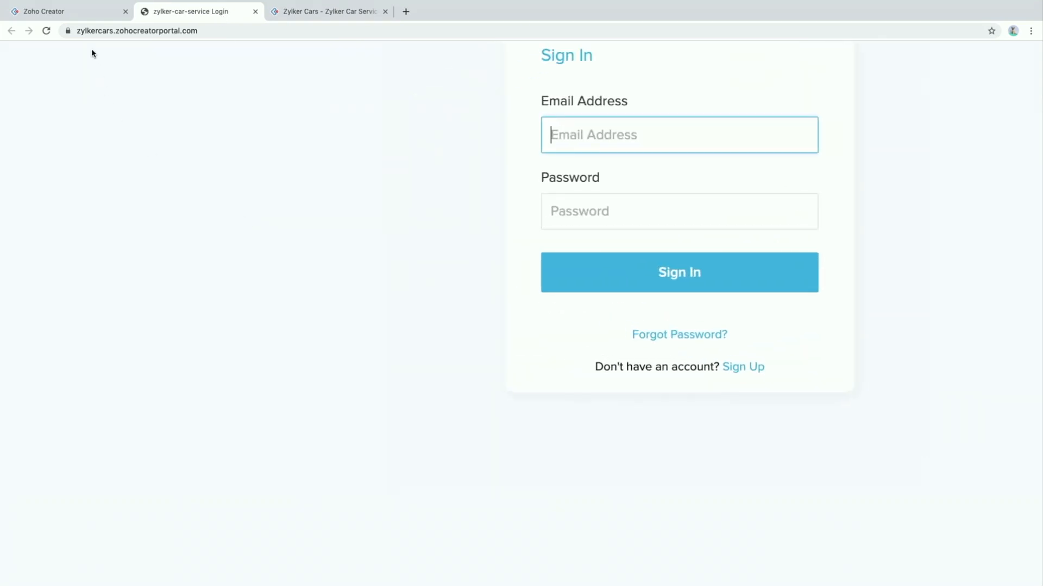
{"action": "double_click", "coordinate": [144, 31]}
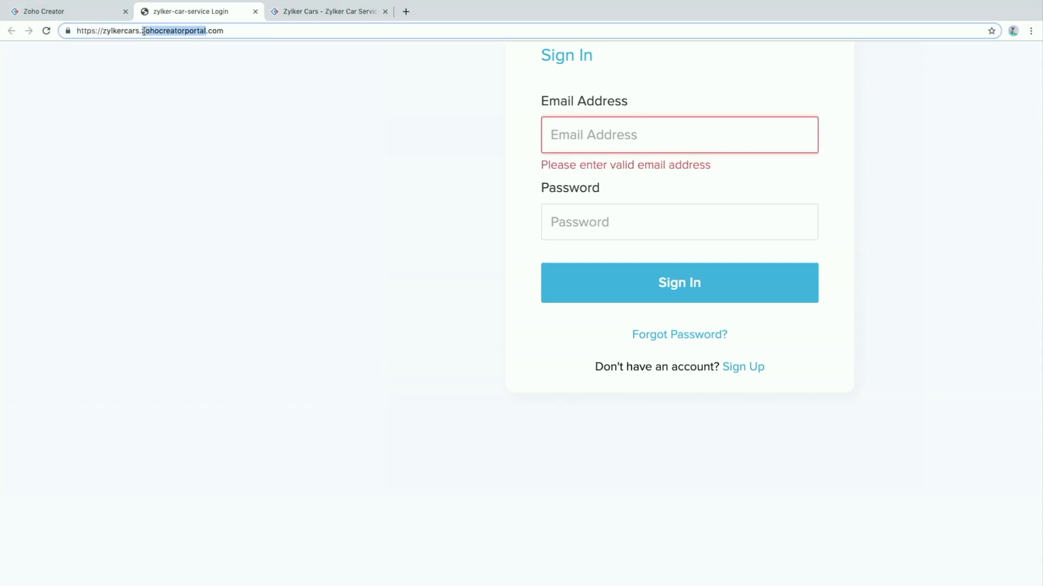
{"action": "left_click", "coordinate": [164, 137]}
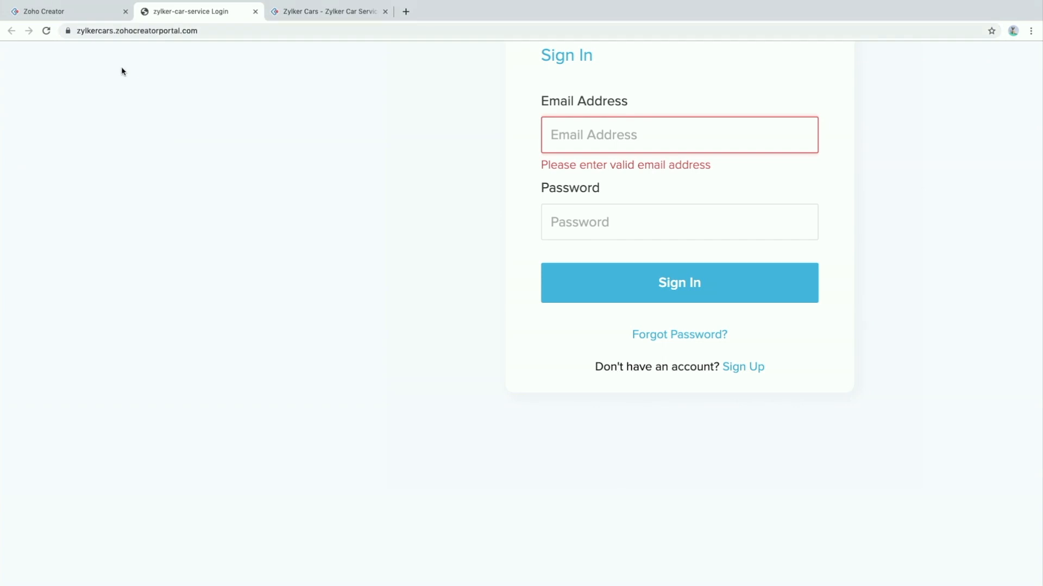
{"action": "left_click", "coordinate": [79, 16]}
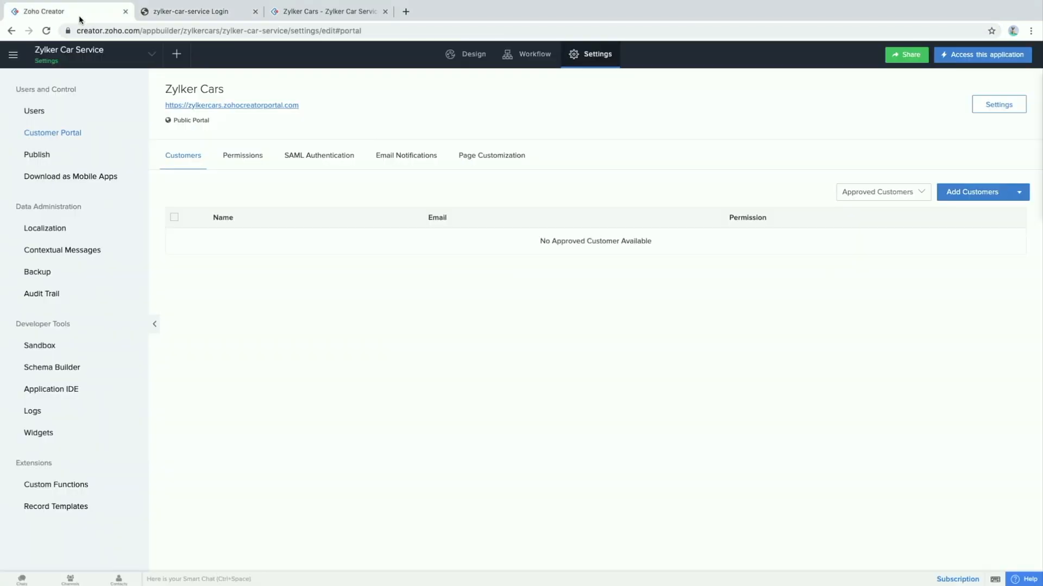
{"action": "left_click", "coordinate": [1013, 108]}
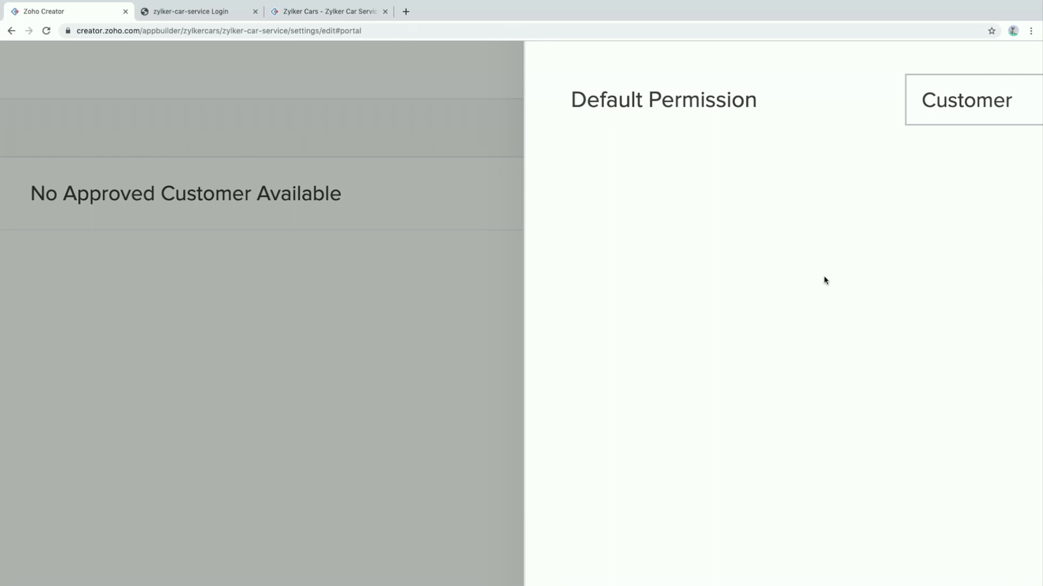
{"action": "scroll", "coordinate": [824, 280], "scroll_direction": "right", "scroll_amount": 5}
{"action": "left_click", "coordinate": [901, 208]}
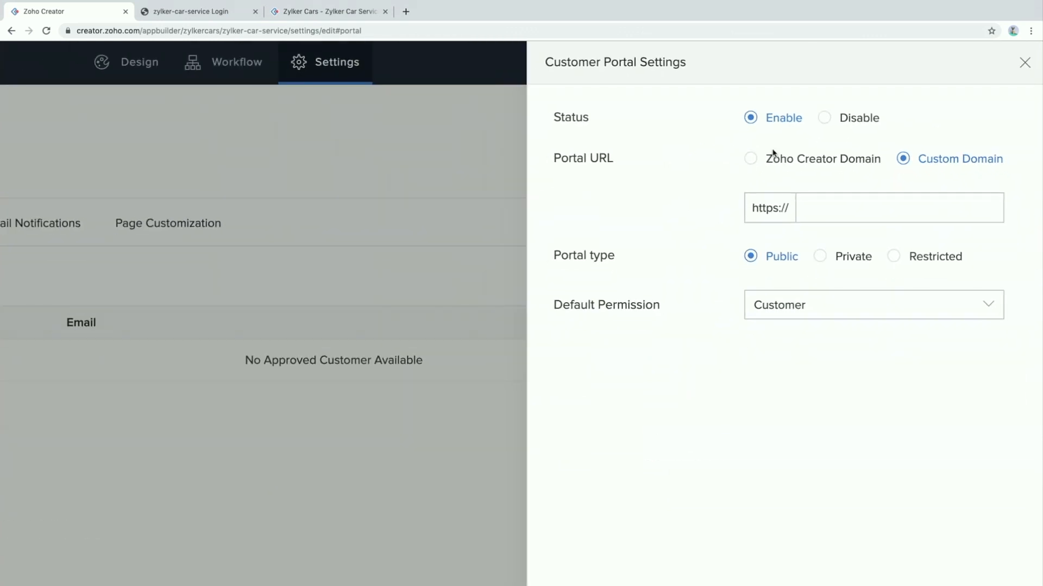
{"action": "left_click", "coordinate": [630, 207]}
{"action": "left_click", "coordinate": [1025, 62]}
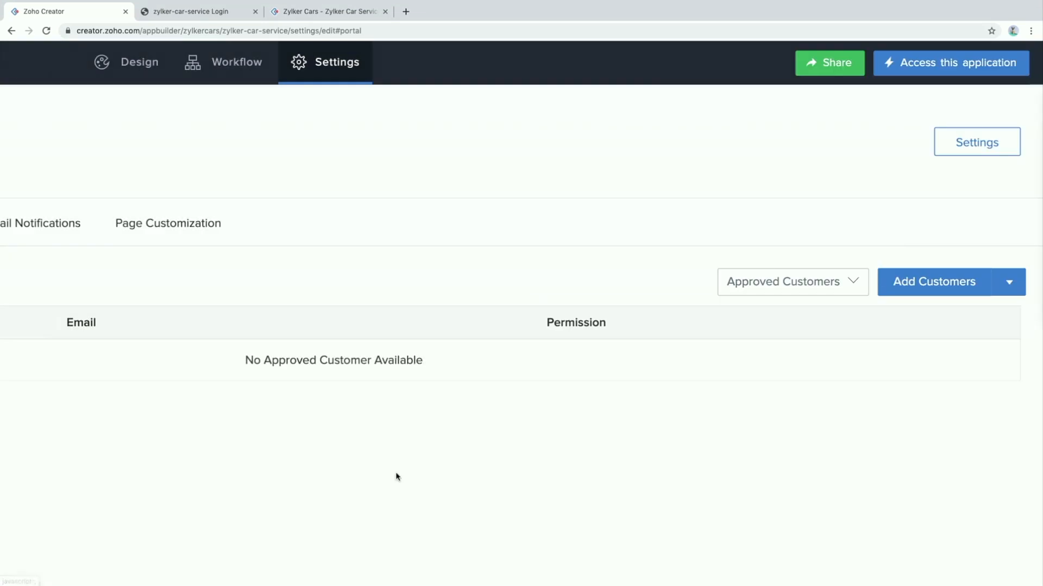
{"action": "scroll", "coordinate": [396, 477], "scroll_direction": "left", "scroll_amount": 5}
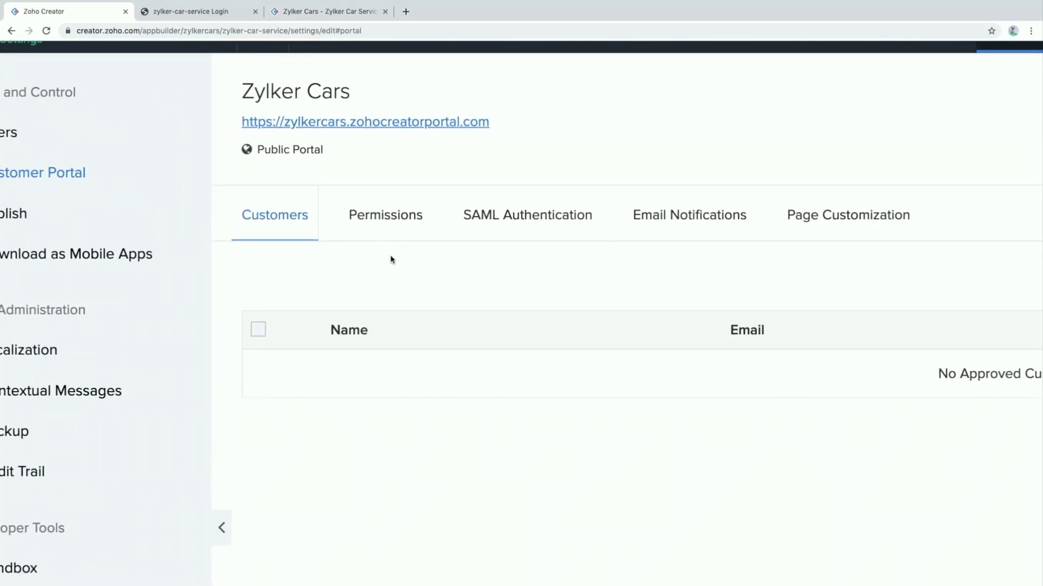
{"action": "left_click", "coordinate": [395, 221]}
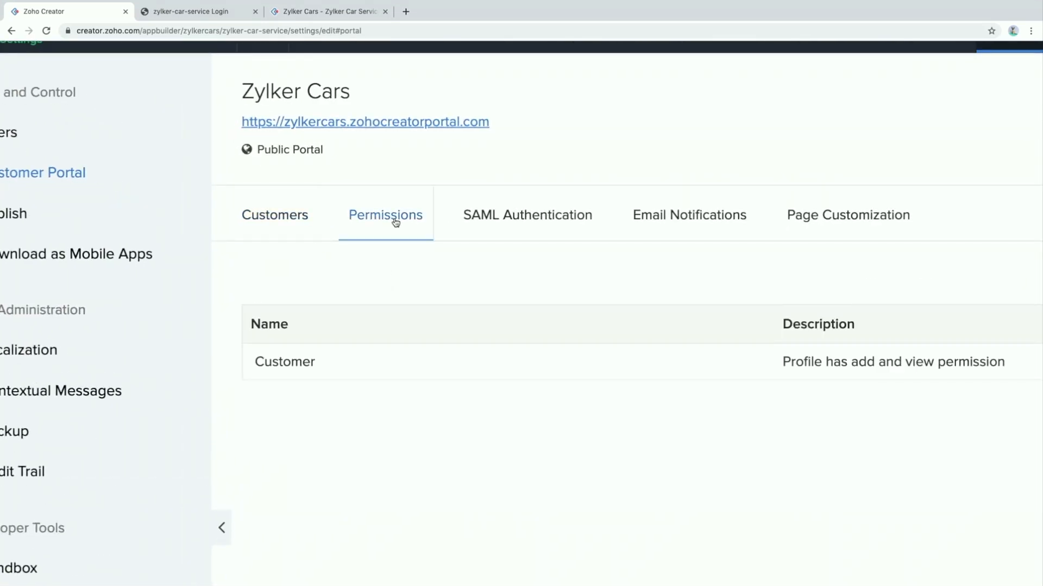
{"action": "left_click", "coordinate": [299, 365]}
{"action": "scroll", "coordinate": [545, 337], "scroll_direction": "down", "scroll_amount": 3}
{"action": "scroll", "coordinate": [777, 354], "scroll_direction": "down", "scroll_amount": 3}
{"action": "scroll", "coordinate": [777, 354], "scroll_direction": "down", "scroll_amount": 3}
{"action": "scroll", "coordinate": [692, 347], "scroll_direction": "up", "scroll_amount": 5}
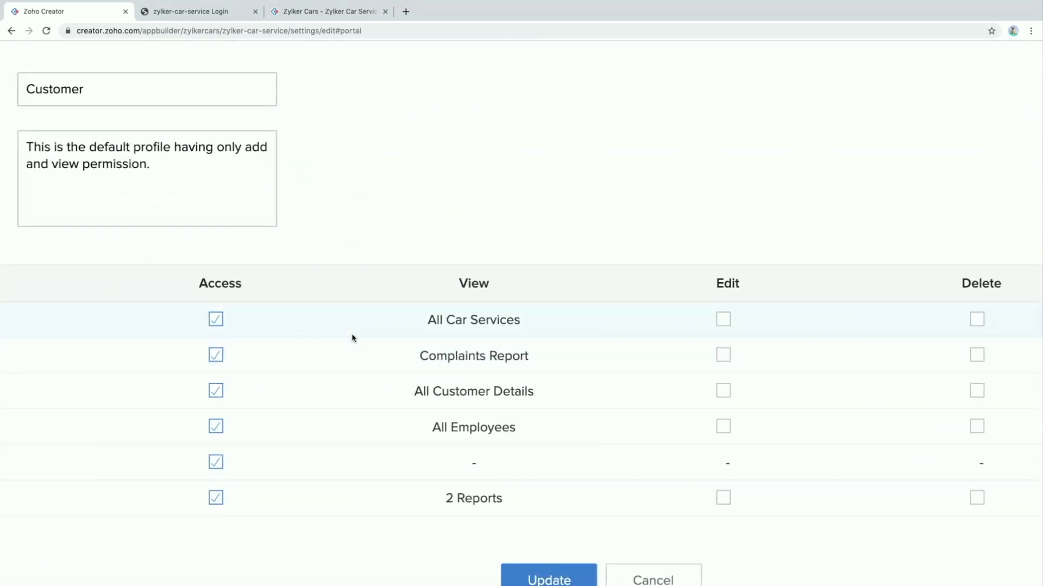
{"action": "scroll", "coordinate": [530, 281], "scroll_direction": "right", "scroll_amount": 5}
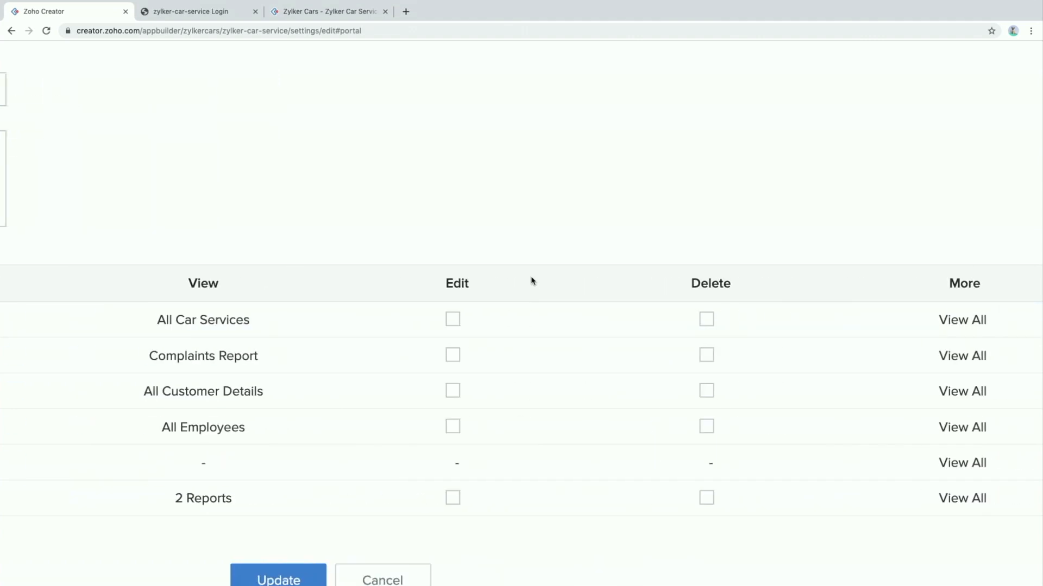
{"action": "left_click", "coordinate": [941, 320]}
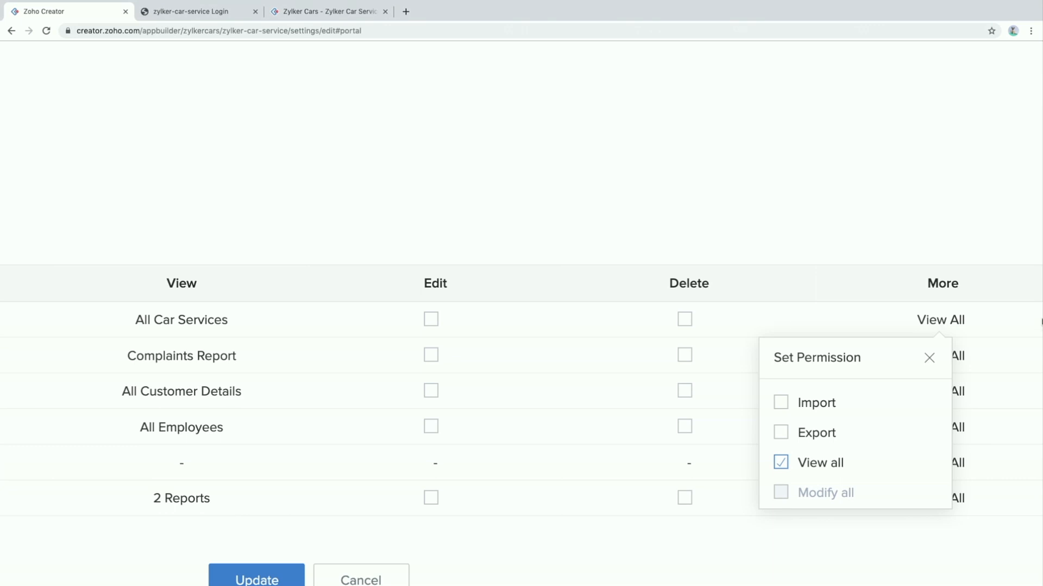
{"action": "left_click", "coordinate": [929, 360]}
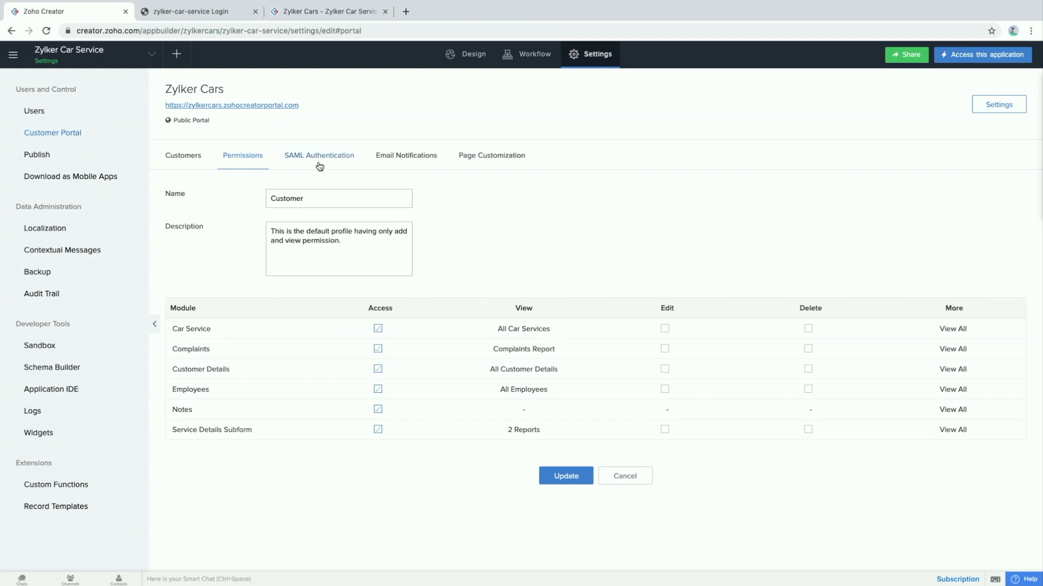
Review the SAML Authentication form: ACS URL, zoho.com Entity ID, and empty login/logout URLs
{"action": "left_click", "coordinate": [325, 161]}
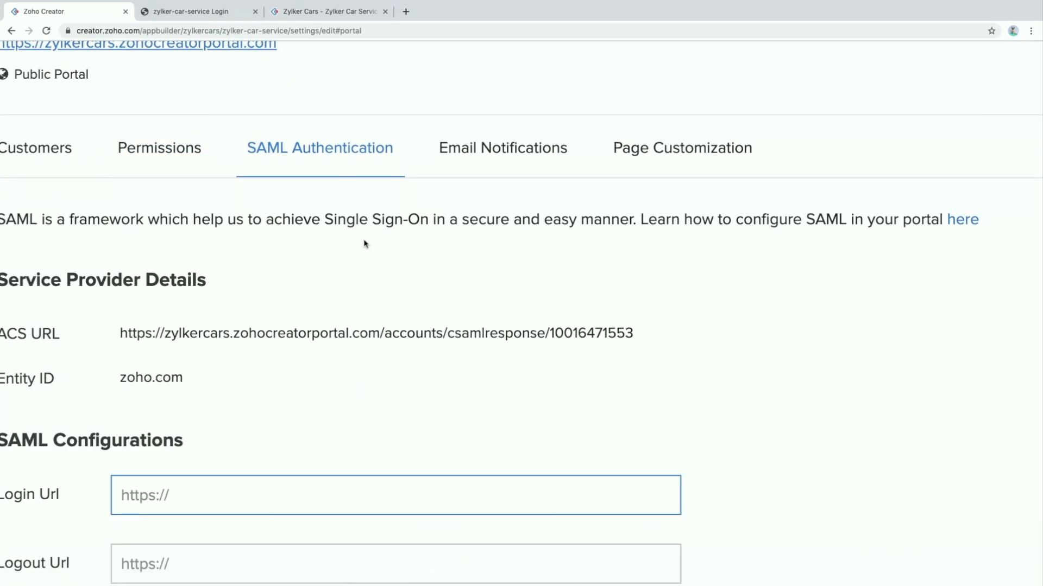
{"action": "scroll", "coordinate": [370, 264], "scroll_direction": "left", "scroll_amount": 2}
{"action": "scroll", "coordinate": [369, 265], "scroll_direction": "down", "scroll_amount": 5}
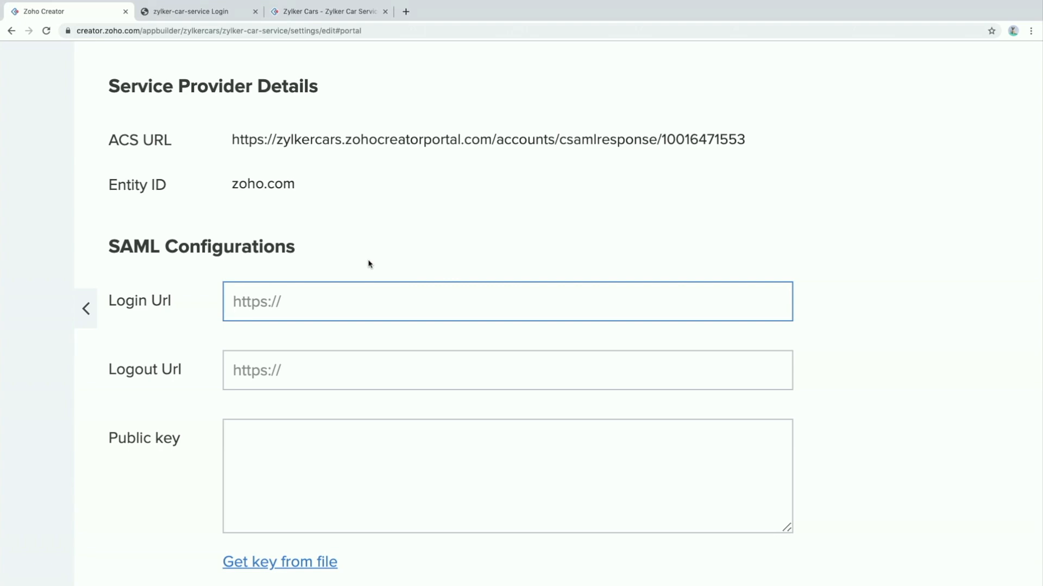
{"action": "scroll", "coordinate": [368, 264], "scroll_direction": "up", "scroll_amount": 6}
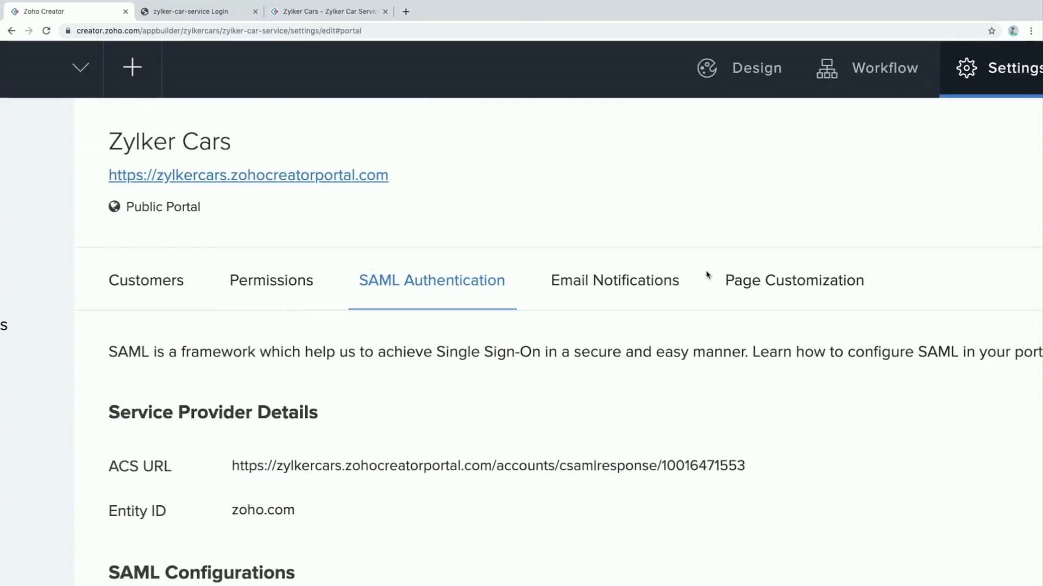
Show the portal's Email Notifications settings and preview the Reset Password email template
{"action": "left_click", "coordinate": [628, 293]}
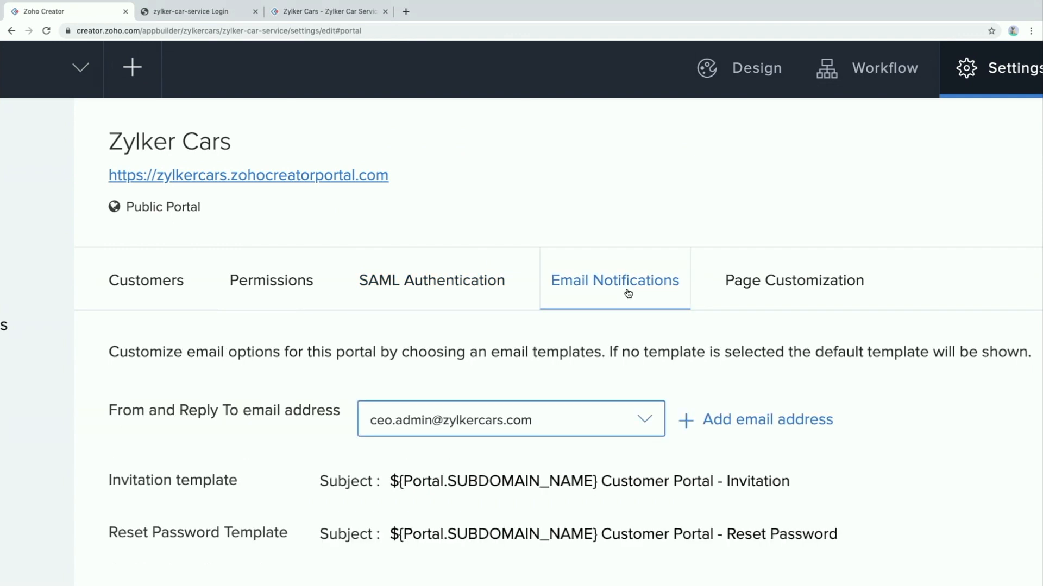
{"action": "scroll", "coordinate": [584, 387], "scroll_direction": "down", "scroll_amount": 3}
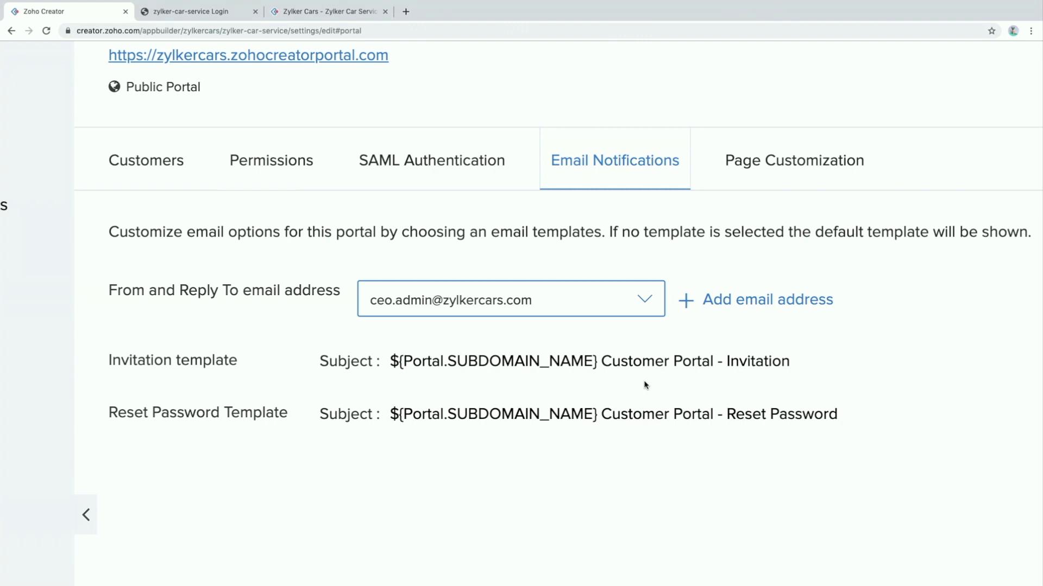
{"action": "scroll", "coordinate": [645, 385], "scroll_direction": "down", "scroll_amount": 2}
{"action": "mouse_move", "coordinate": [841, 328]}
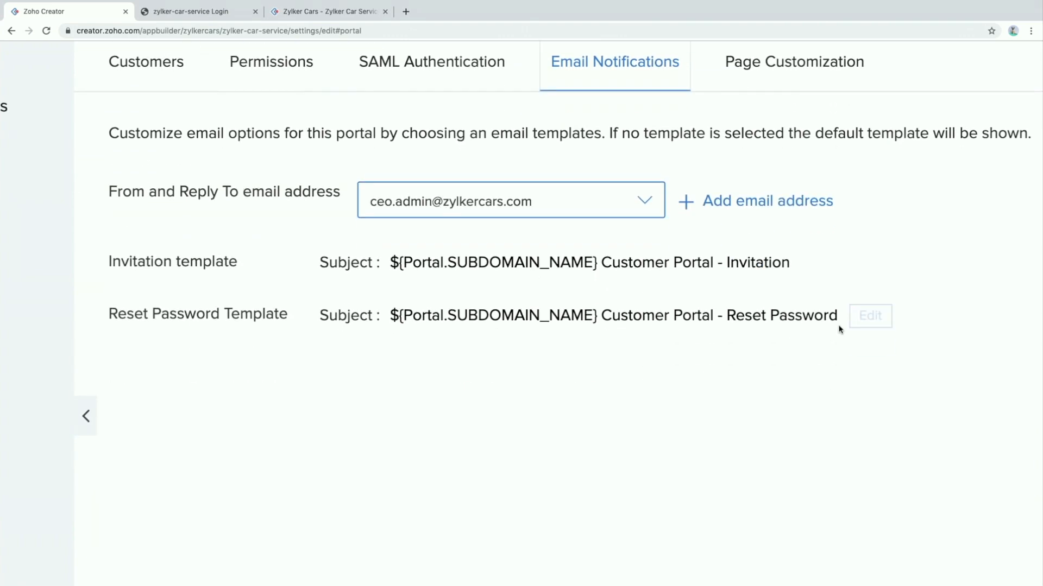
{"action": "left_click", "coordinate": [857, 324]}
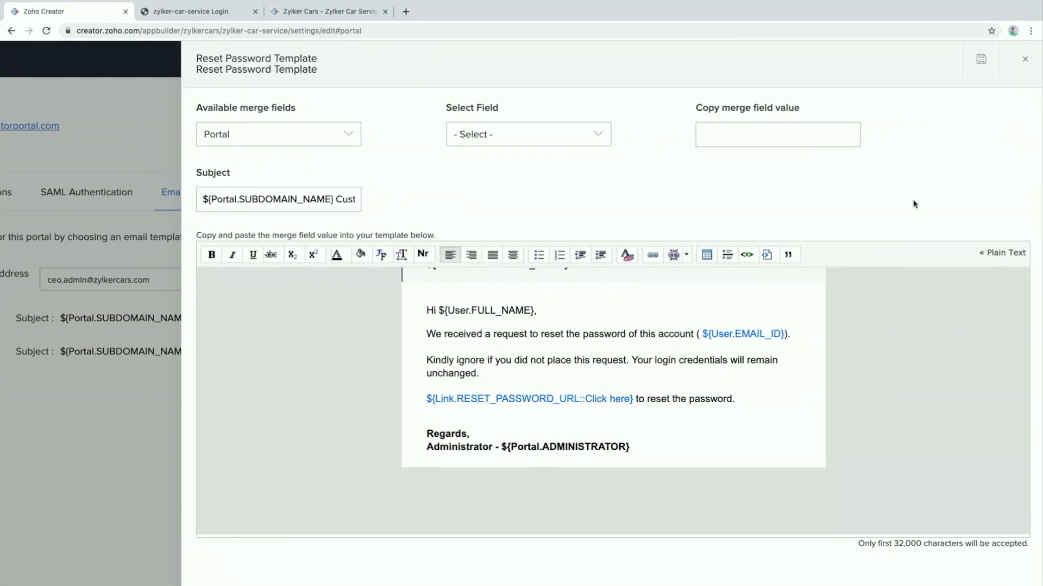
{"action": "left_click", "coordinate": [1025, 59]}
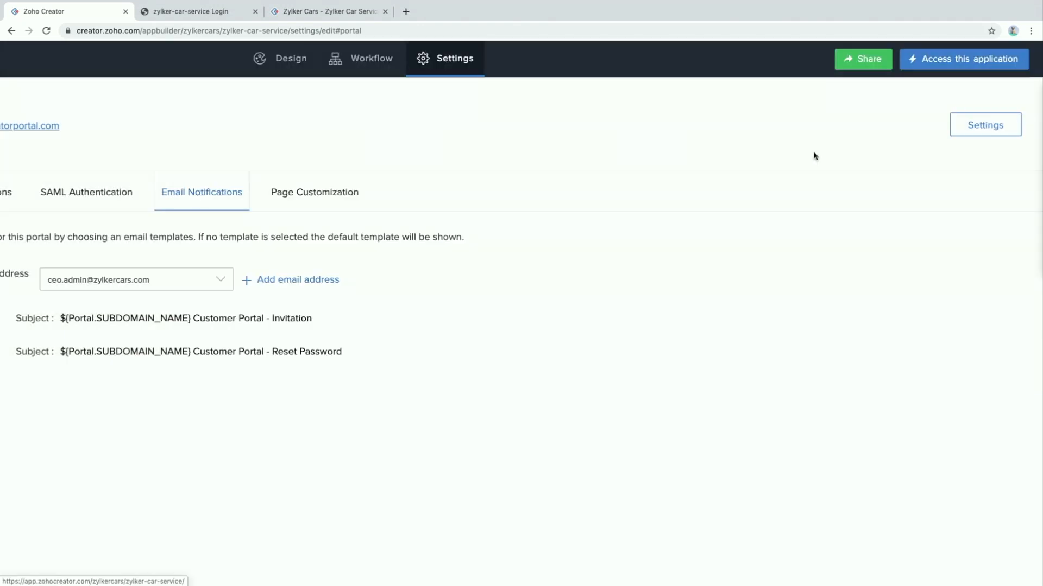
Start adding another sender email address, then cancel it
{"action": "left_click", "coordinate": [535, 281]}
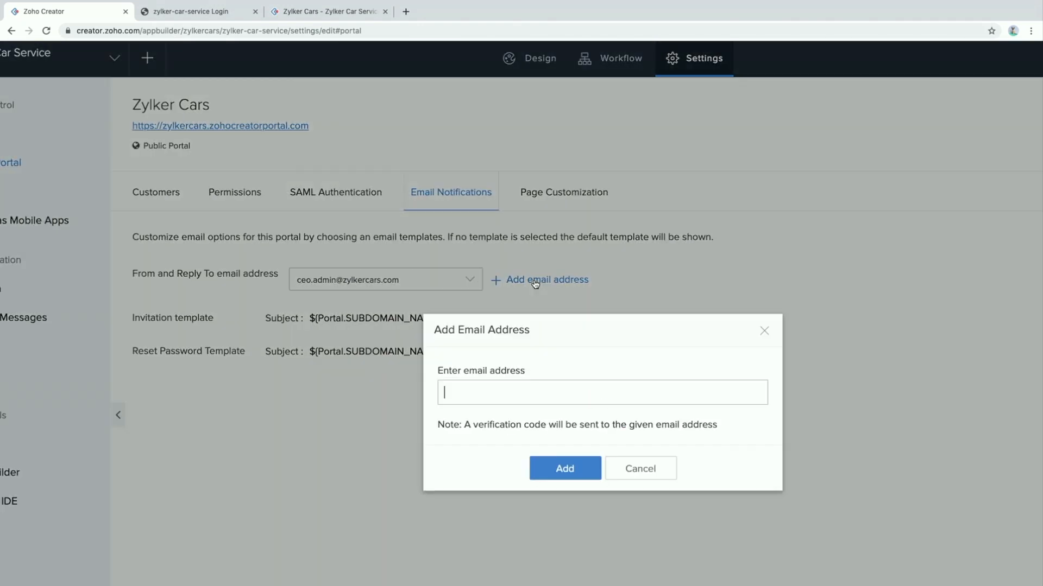
{"action": "scroll", "coordinate": [570, 353], "scroll_direction": "down", "scroll_amount": 2}
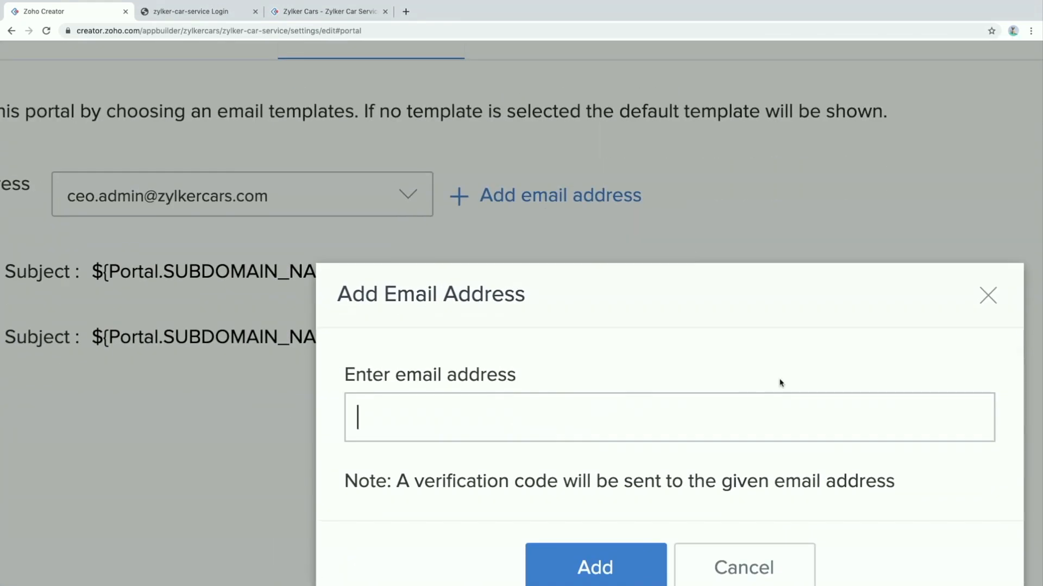
{"action": "left_click", "coordinate": [989, 295]}
{"action": "scroll", "coordinate": [626, 288], "scroll_direction": "up", "scroll_amount": 3}
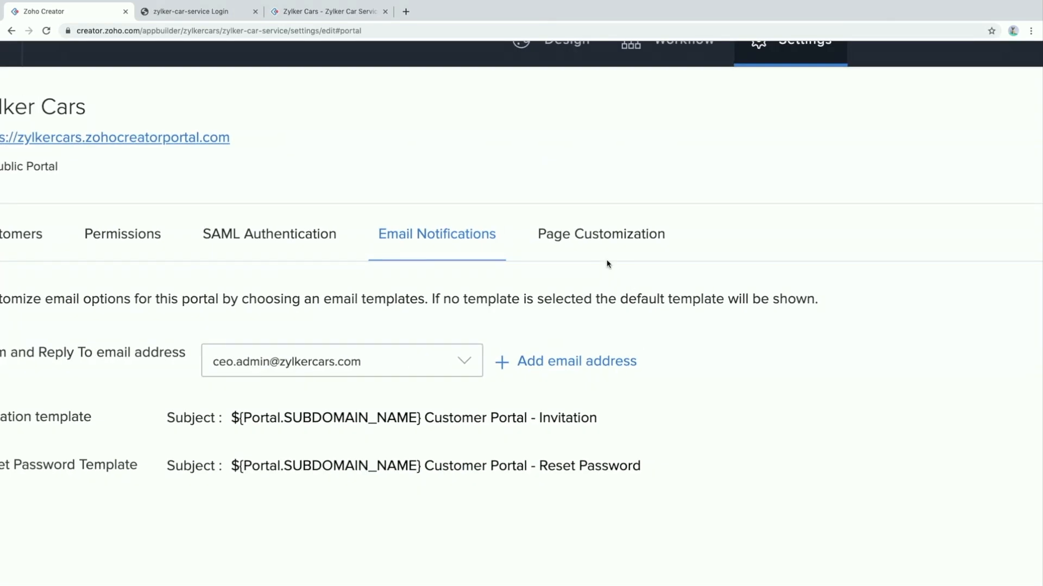
Show the portal's Page Customization list of Login, Signup and Reset Password pages
{"action": "left_click", "coordinate": [593, 242]}
{"action": "scroll", "coordinate": [685, 338], "scroll_direction": "down", "scroll_amount": 3}
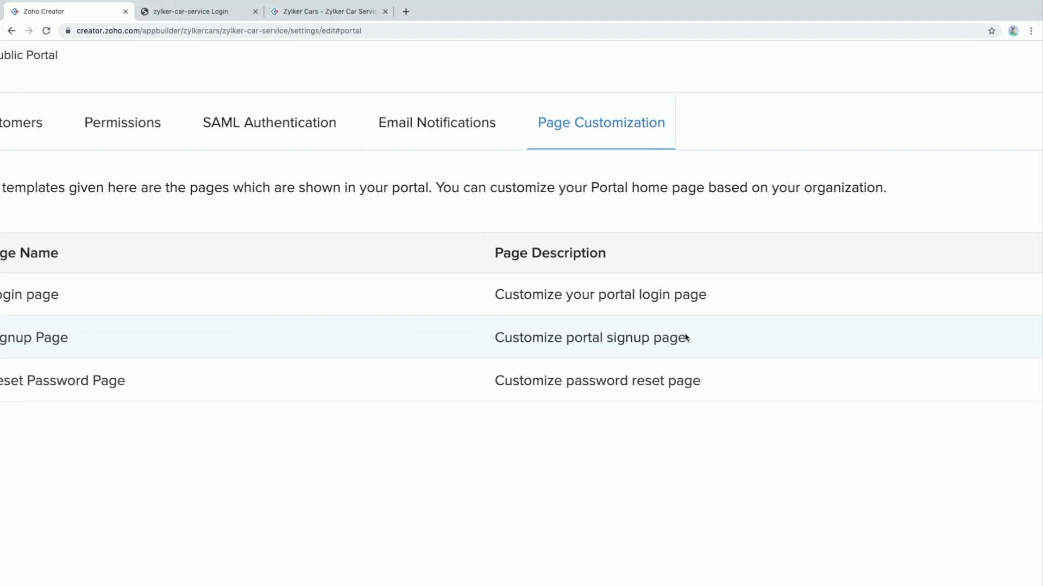
{"action": "scroll", "coordinate": [685, 338], "scroll_direction": "left", "scroll_amount": 5}
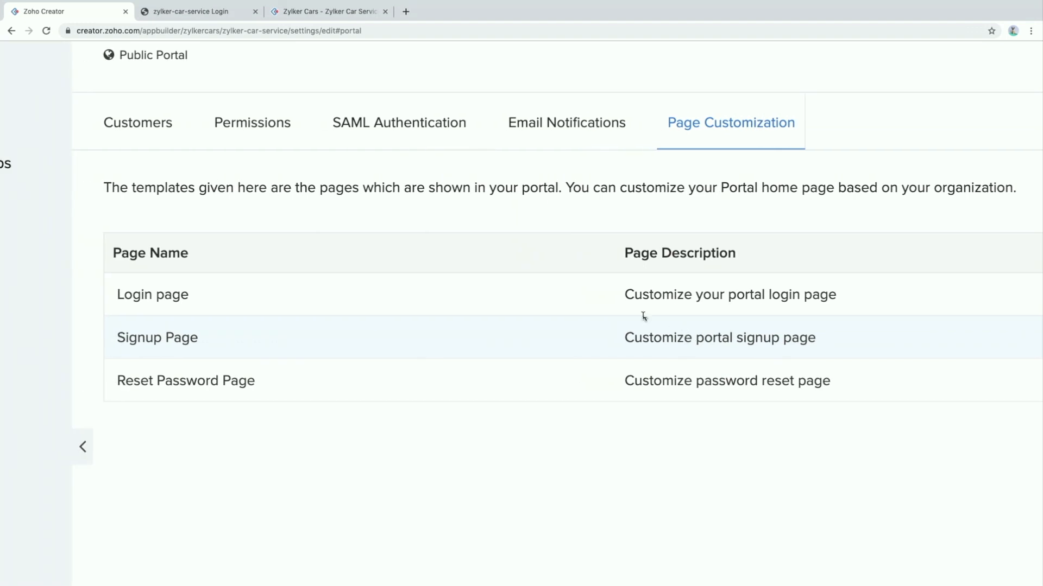
Preview the portal's Sign In and Sign Up pages, then return to Zoho Creator
{"action": "left_click", "coordinate": [208, 16]}
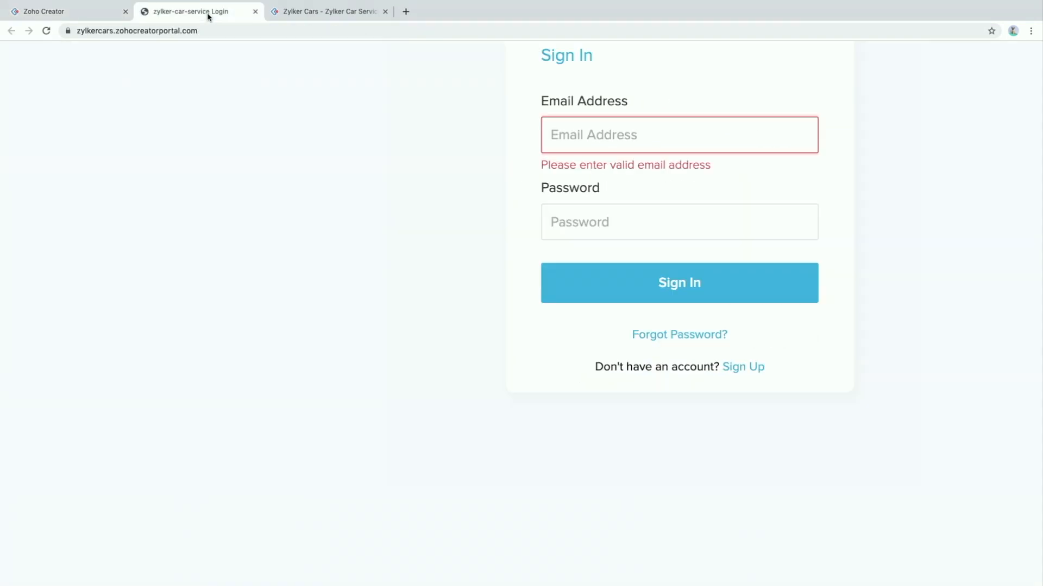
{"action": "scroll", "coordinate": [186, 215], "scroll_direction": "up", "scroll_amount": 3}
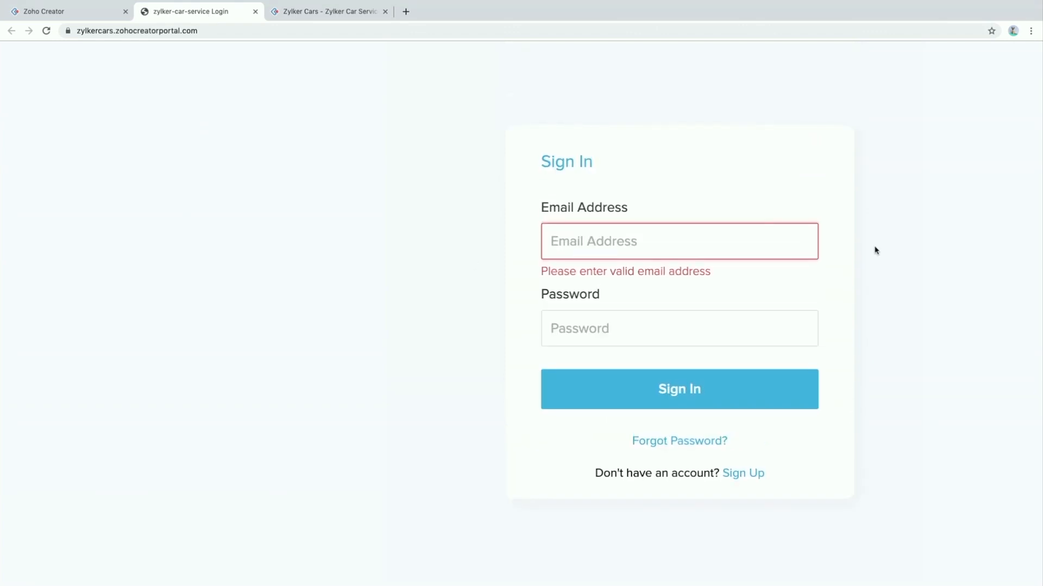
{"action": "left_click", "coordinate": [744, 474]}
{"action": "scroll", "coordinate": [539, 263], "scroll_direction": "up", "scroll_amount": 5}
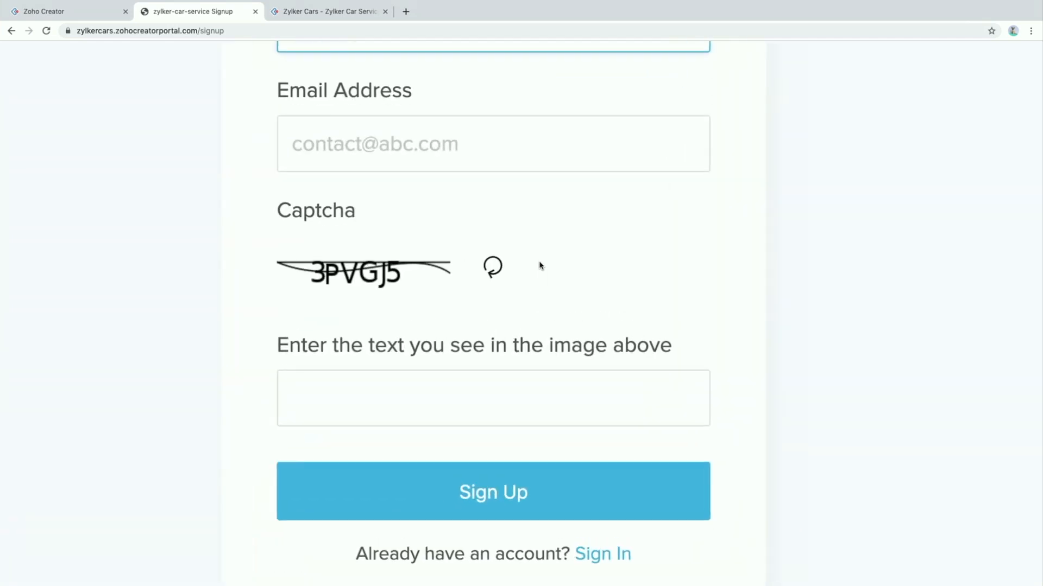
{"action": "scroll", "coordinate": [540, 263], "scroll_direction": "up", "scroll_amount": 4}
{"action": "scroll", "coordinate": [528, 262], "scroll_direction": "down", "scroll_amount": 4}
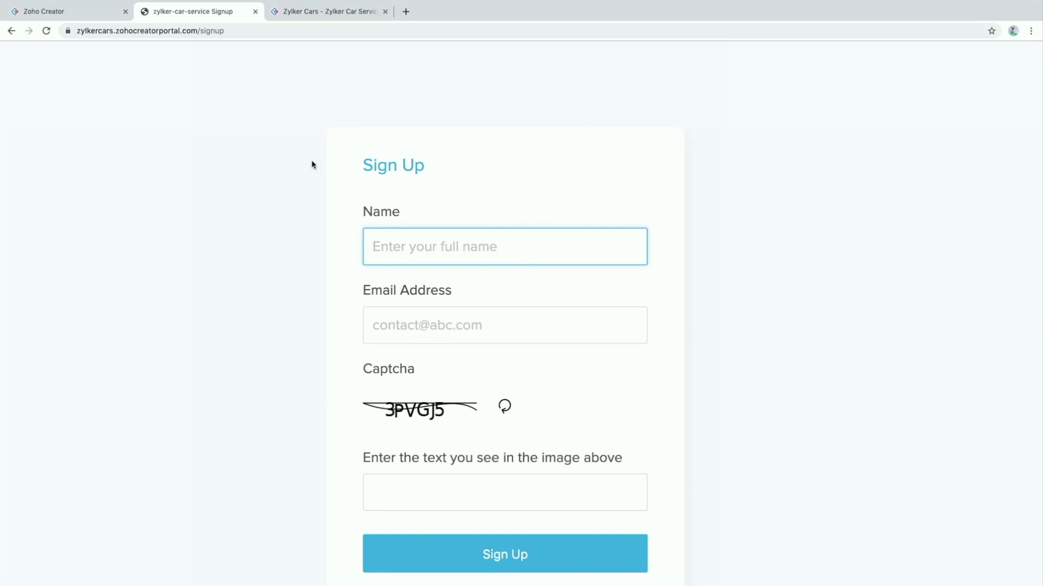
{"action": "left_click", "coordinate": [73, 11]}
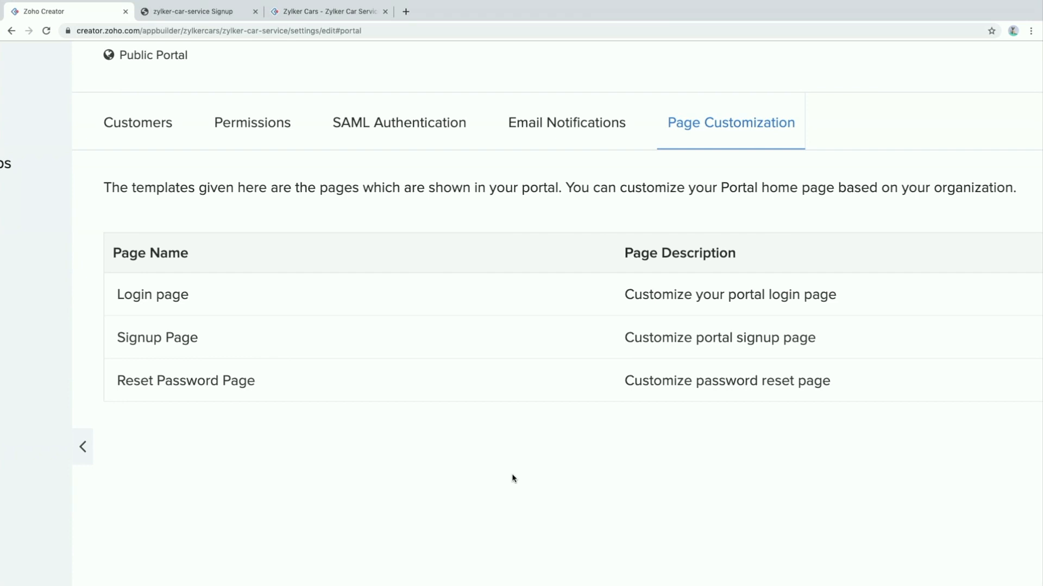
In a new tab, sign in to the portal.wetripping.in portal with the customer's email and password
{"action": "left_click", "coordinate": [406, 13]}
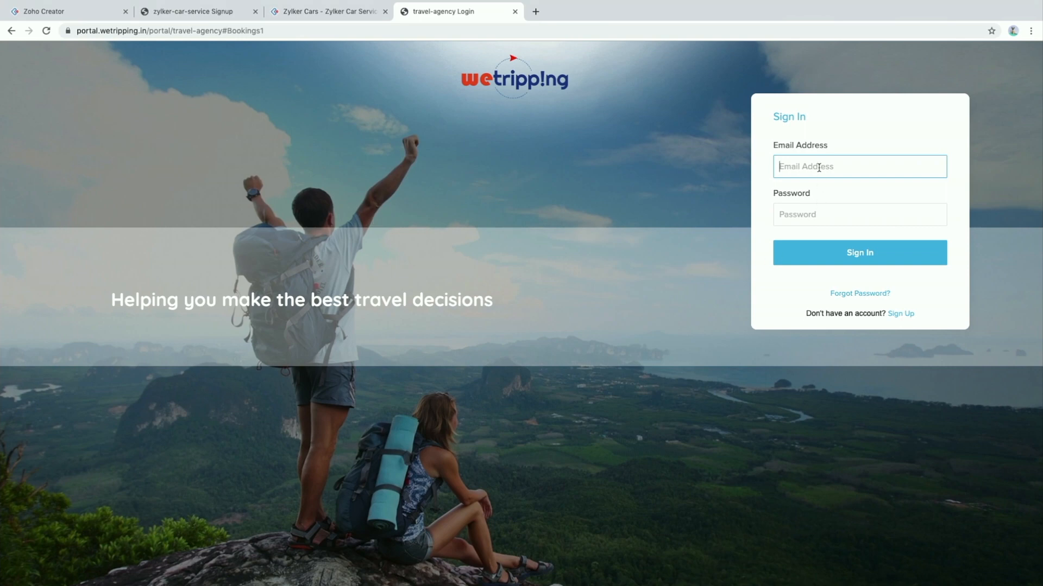
{"action": "key", "text": "Tab"}
{"action": "type", "text": "••"}
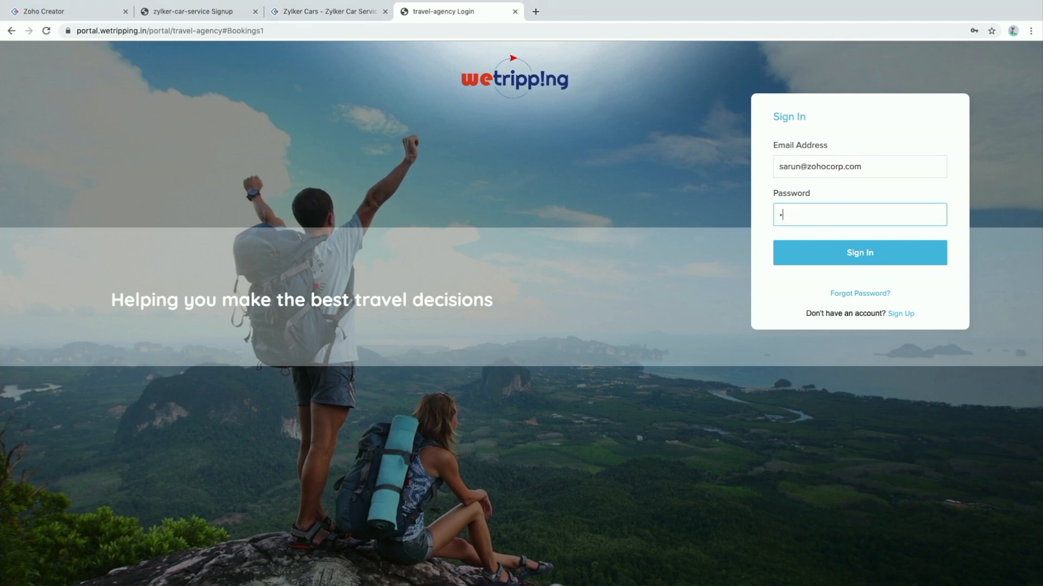
{"action": "type", "text": "••••••••"}
{"action": "key", "text": "Return"}
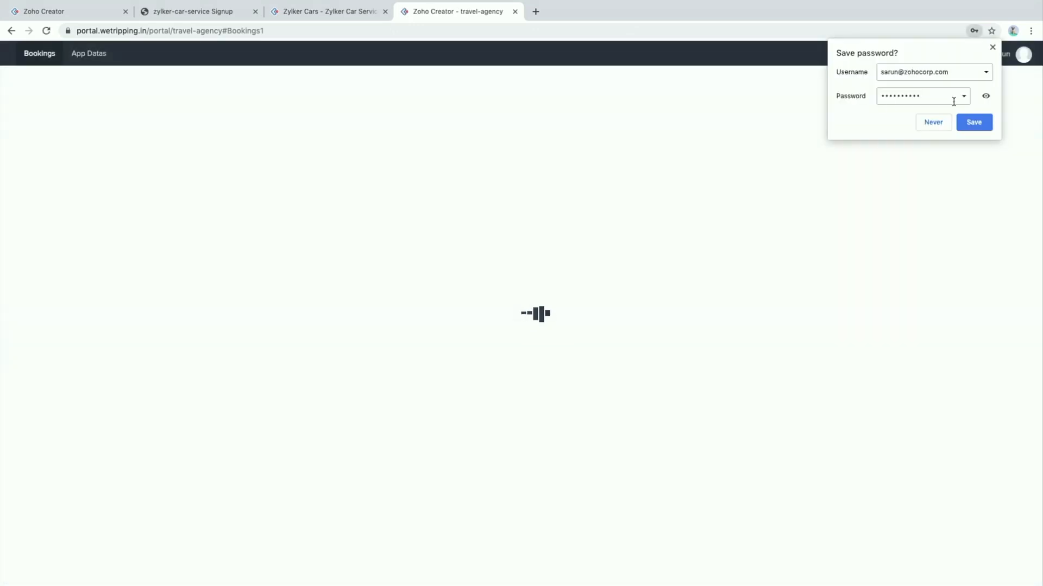
Save the login in the browser and open the customer's MY PROFILE dashboard
{"action": "left_click", "coordinate": [971, 123]}
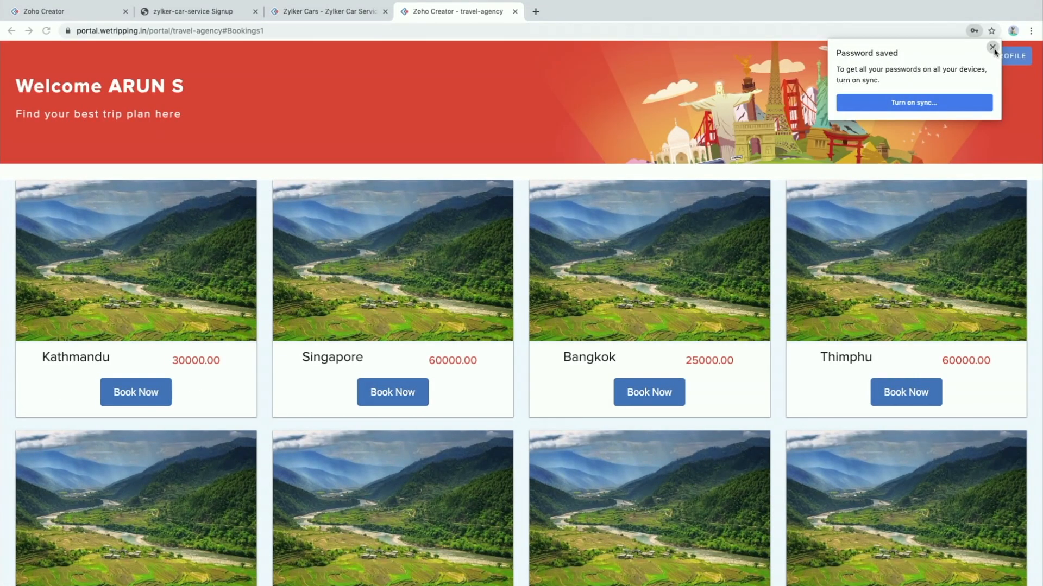
{"action": "left_click", "coordinate": [993, 48]}
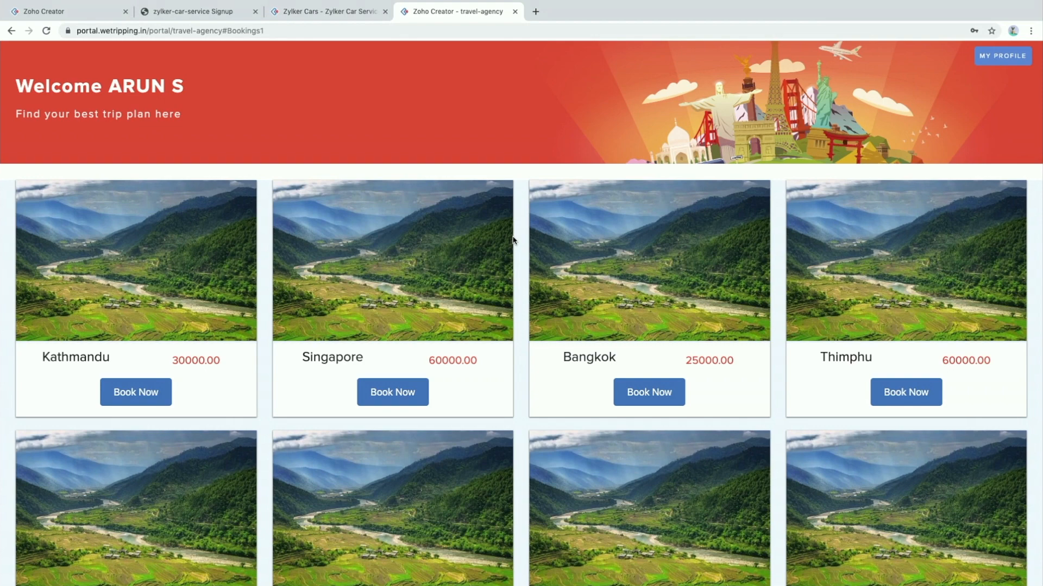
{"action": "left_click", "coordinate": [1000, 54]}
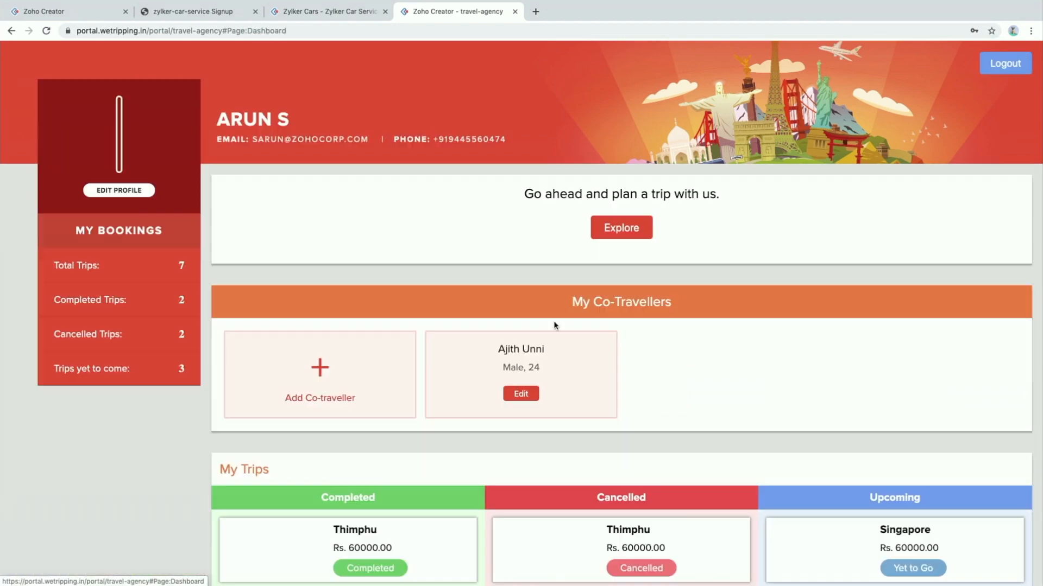
{"action": "scroll", "coordinate": [554, 326], "scroll_direction": "down", "scroll_amount": 1}
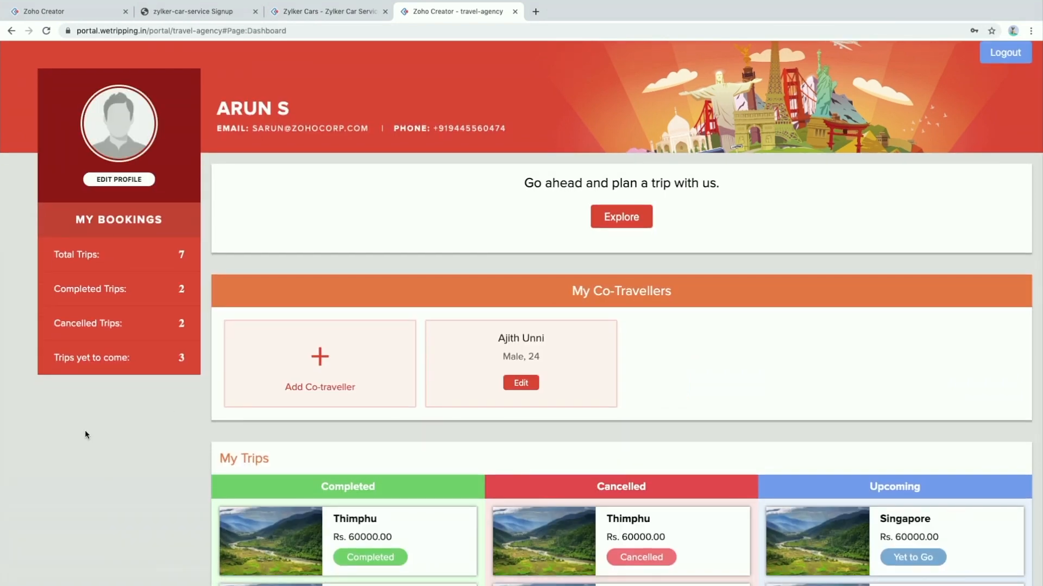
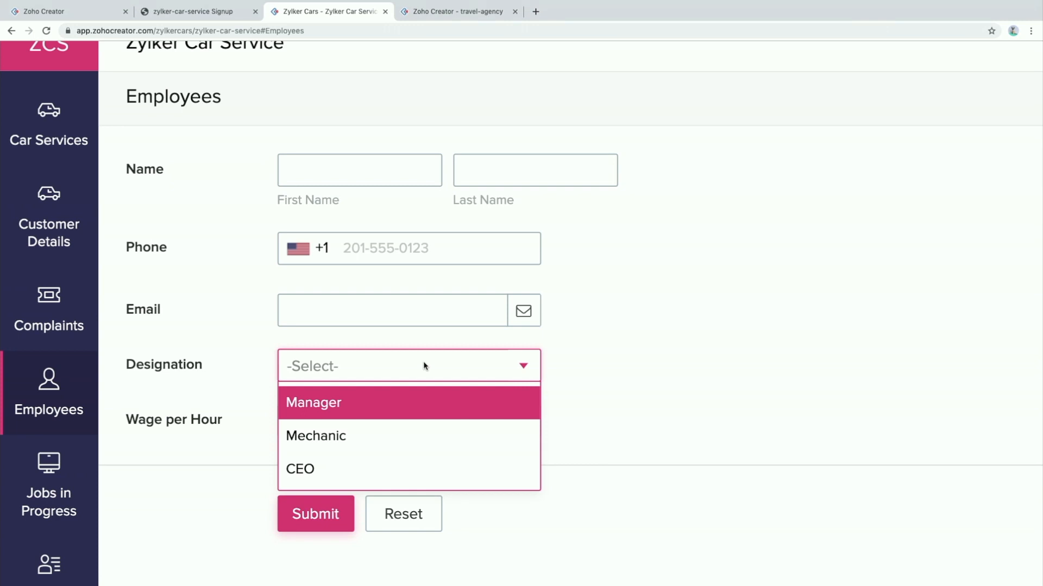
Close the Designation list and return to the builder's Complaints on-user-input Deluge script
{"action": "left_click", "coordinate": [692, 283]}
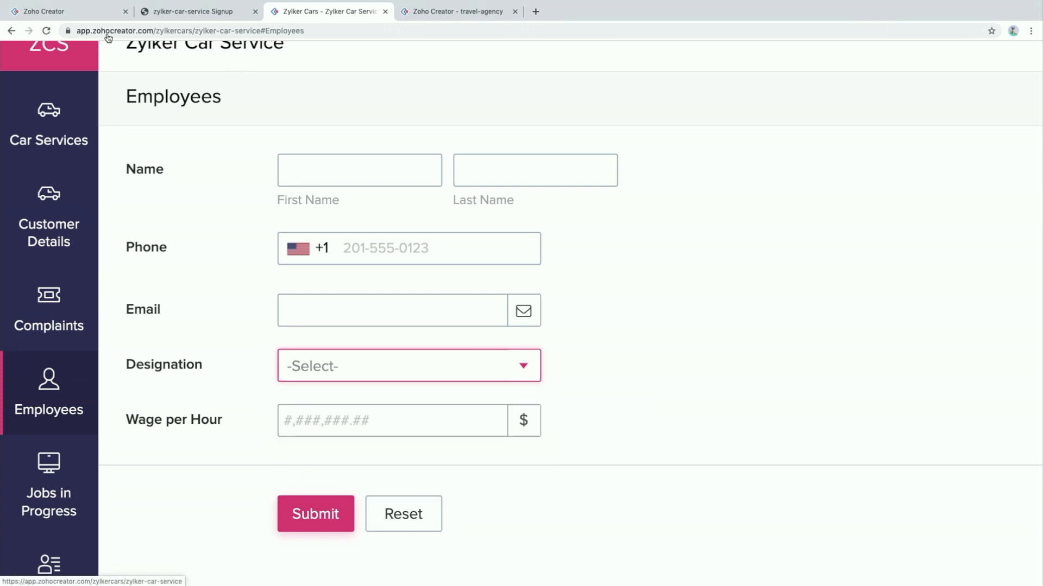
{"action": "left_click", "coordinate": [52, 9]}
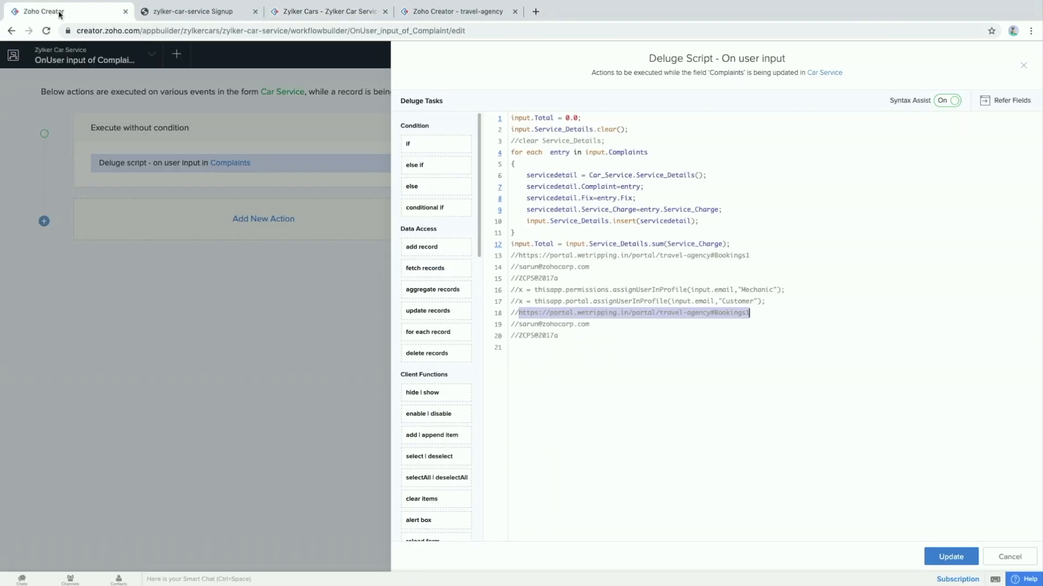
Close the Complaints script, finish the workflow, and open the Users permissions list
{"action": "left_click", "coordinate": [1026, 72]}
{"action": "left_click", "coordinate": [1019, 54]}
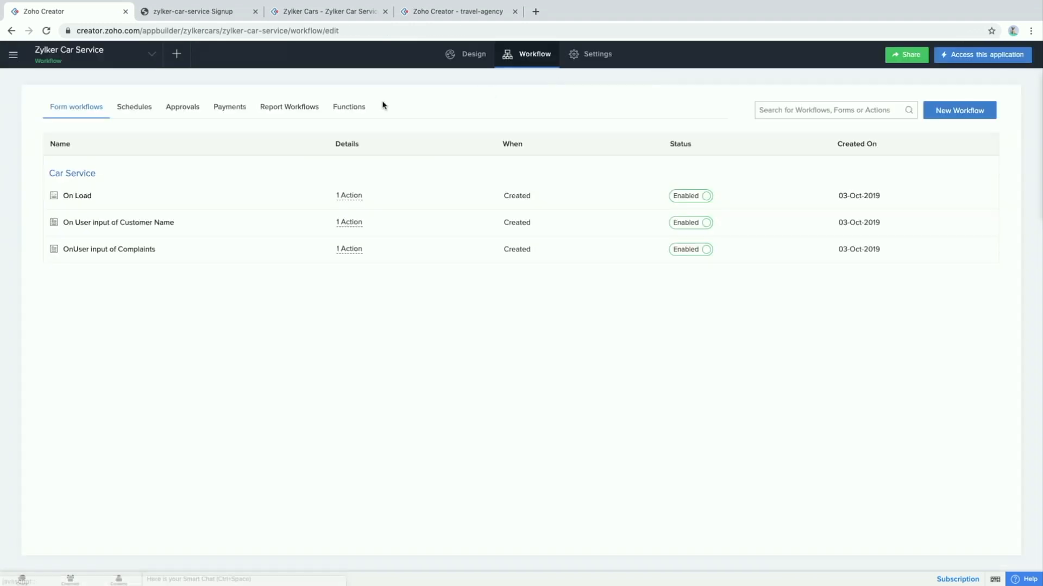
{"action": "left_click", "coordinate": [585, 63]}
{"action": "left_click", "coordinate": [213, 293]}
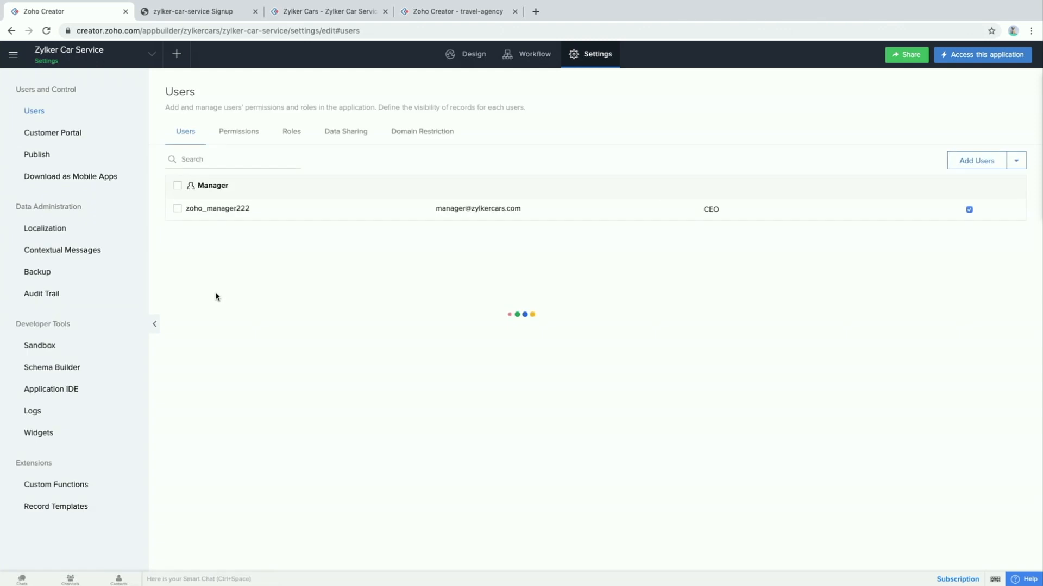
{"action": "left_click", "coordinate": [236, 133]}
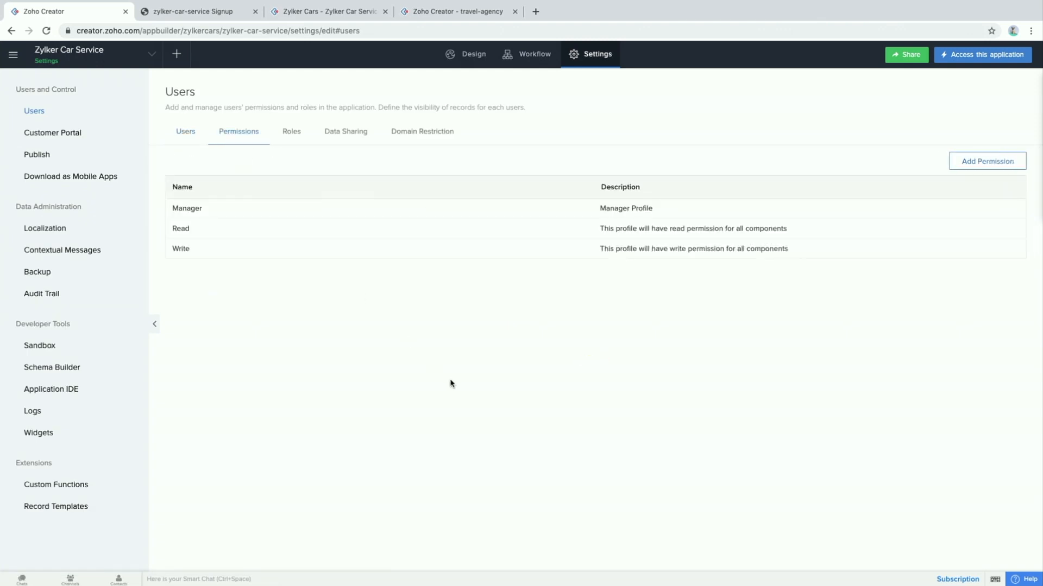
{"action": "scroll", "coordinate": [450, 384], "scroll_direction": "up", "scroll_amount": 2}
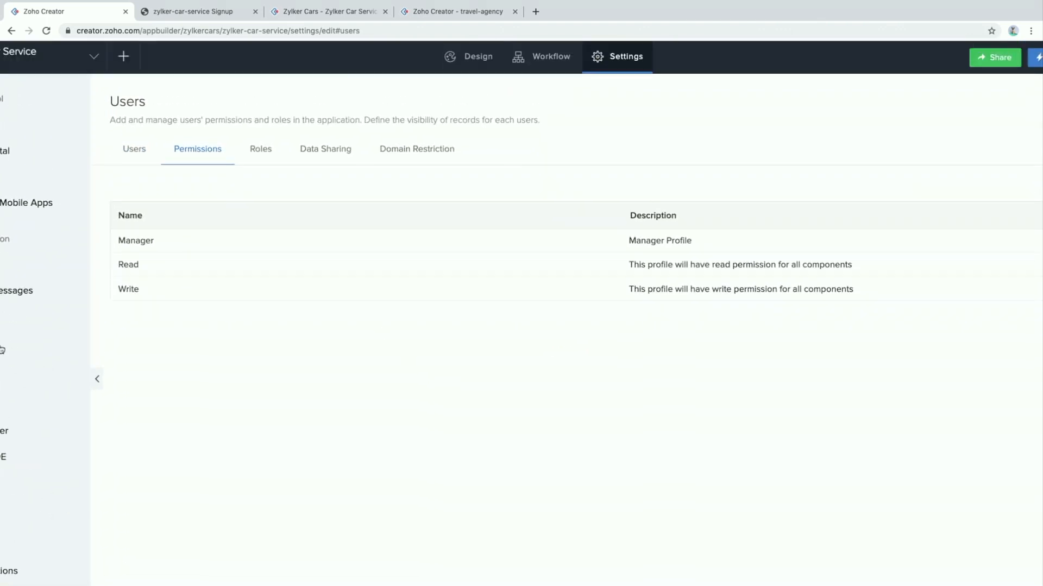
{"action": "scroll", "coordinate": [551, 260], "scroll_direction": "right", "scroll_amount": 3}
Add and save a 'Mechanic' permission set with Car Service View set to All Car Services
{"action": "left_click", "coordinate": [976, 184]}
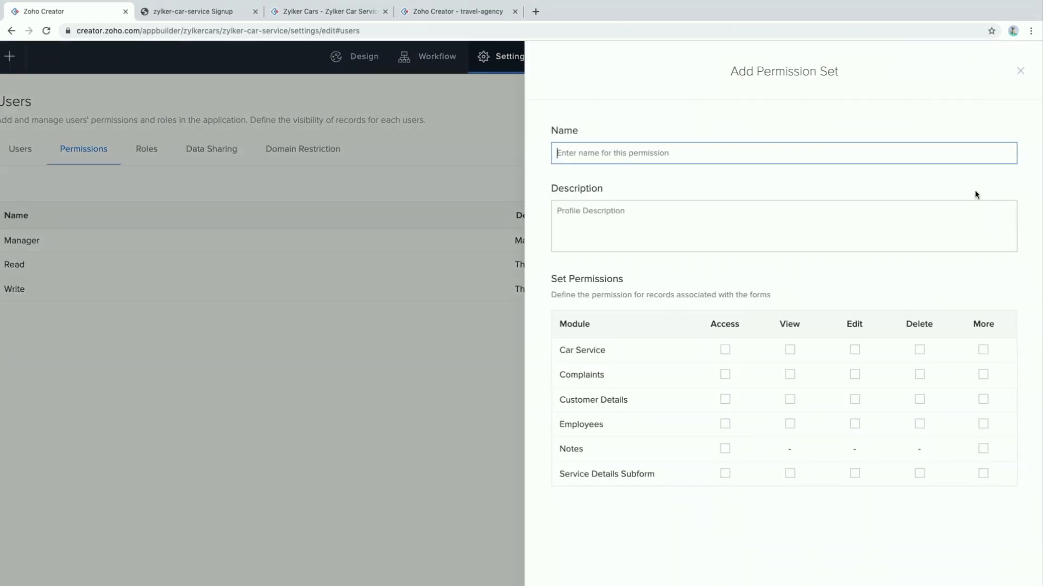
{"action": "left_click", "coordinate": [770, 156]}
{"action": "type", "text": "Mechanic"}
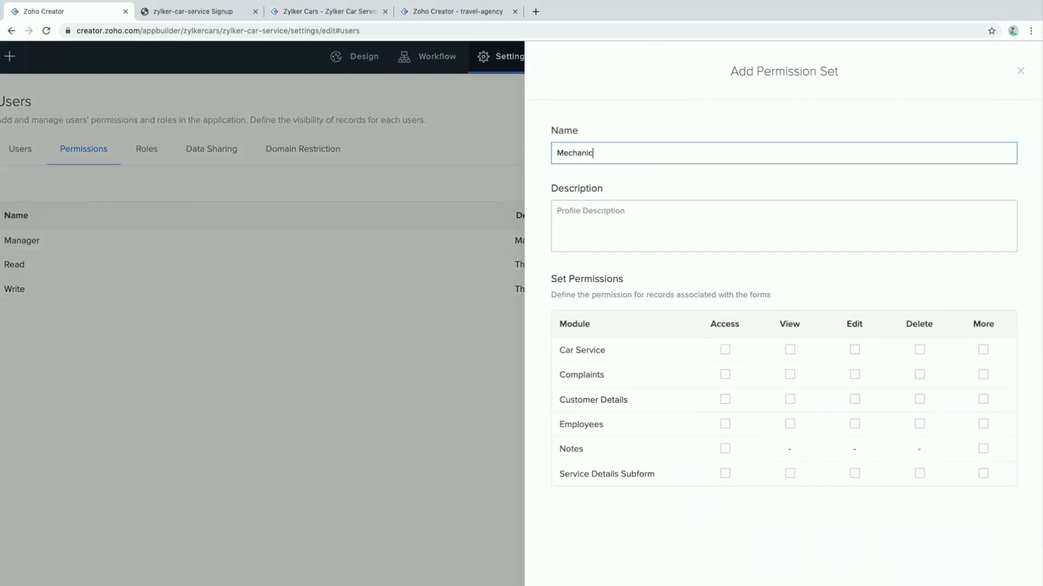
{"action": "left_click", "coordinate": [789, 350]}
{"action": "left_click", "coordinate": [794, 401]}
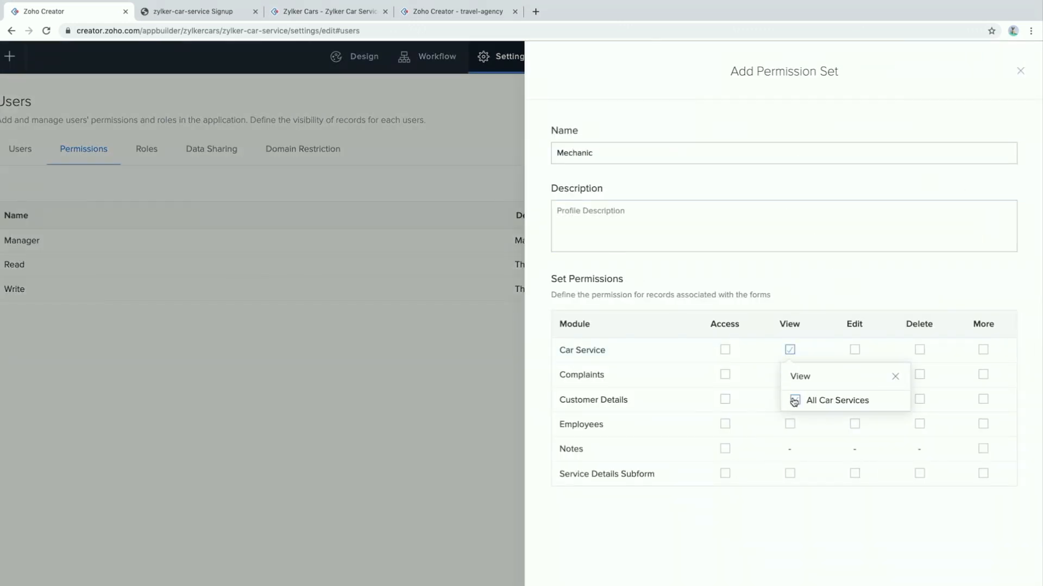
{"action": "scroll", "coordinate": [768, 276], "scroll_direction": "down", "scroll_amount": 2}
{"action": "left_click", "coordinate": [943, 557]}
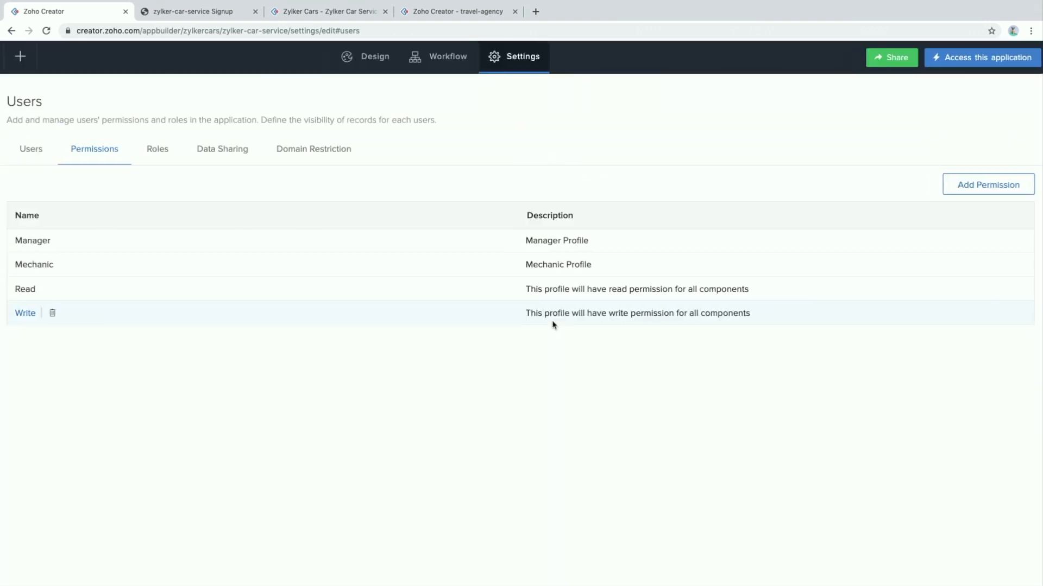
Start a new workflow triggered while using a form
{"action": "left_click", "coordinate": [614, 58]}
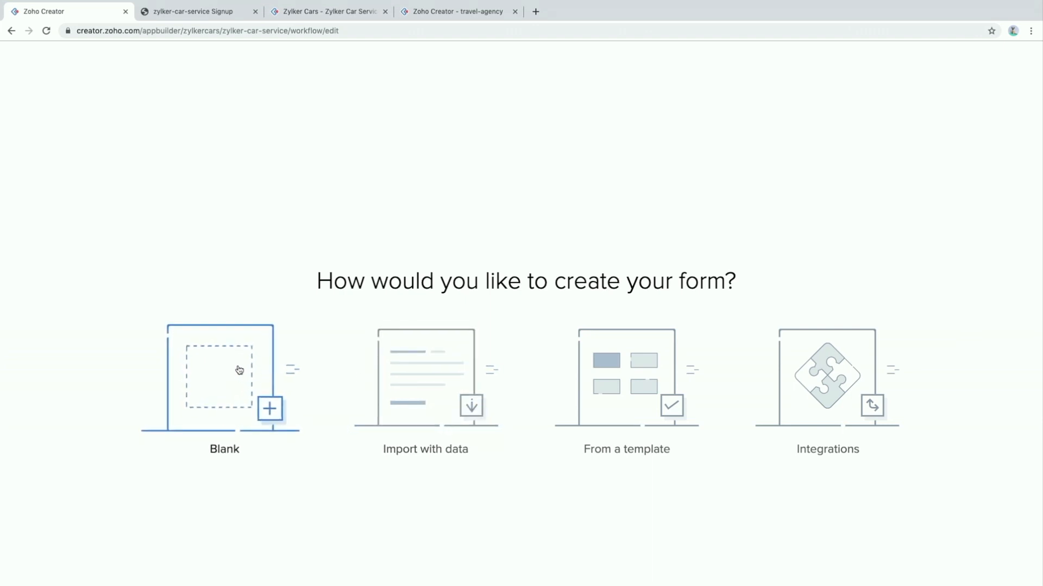
{"action": "key", "text": "Escape"}
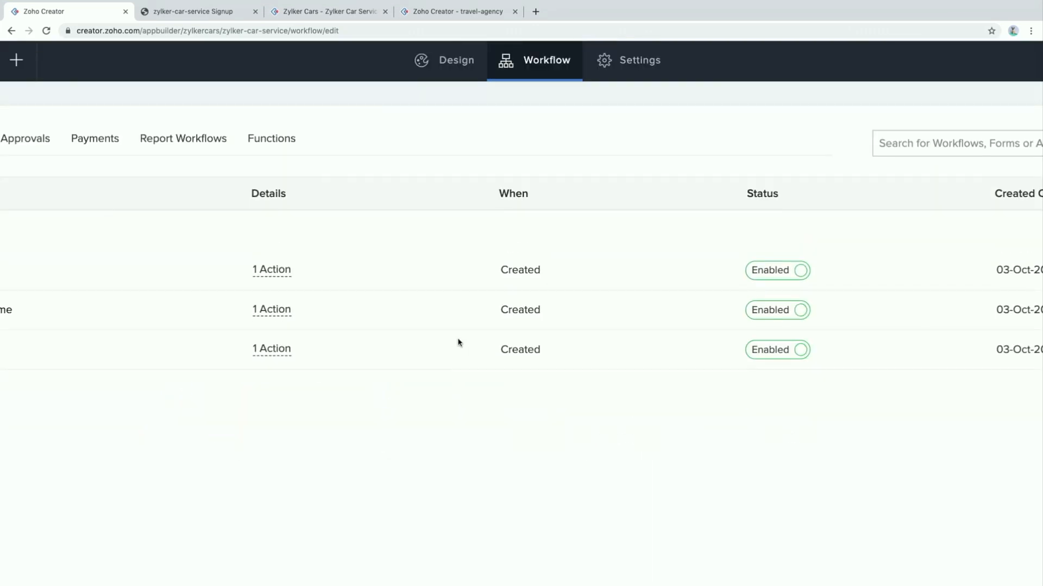
{"action": "left_click", "coordinate": [262, 60]}
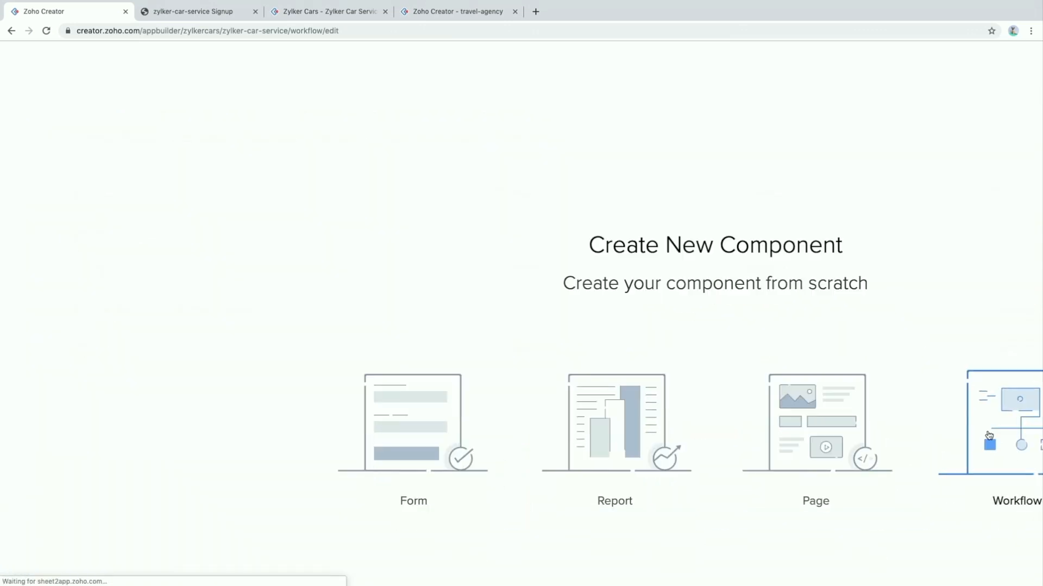
{"action": "left_click", "coordinate": [993, 401]}
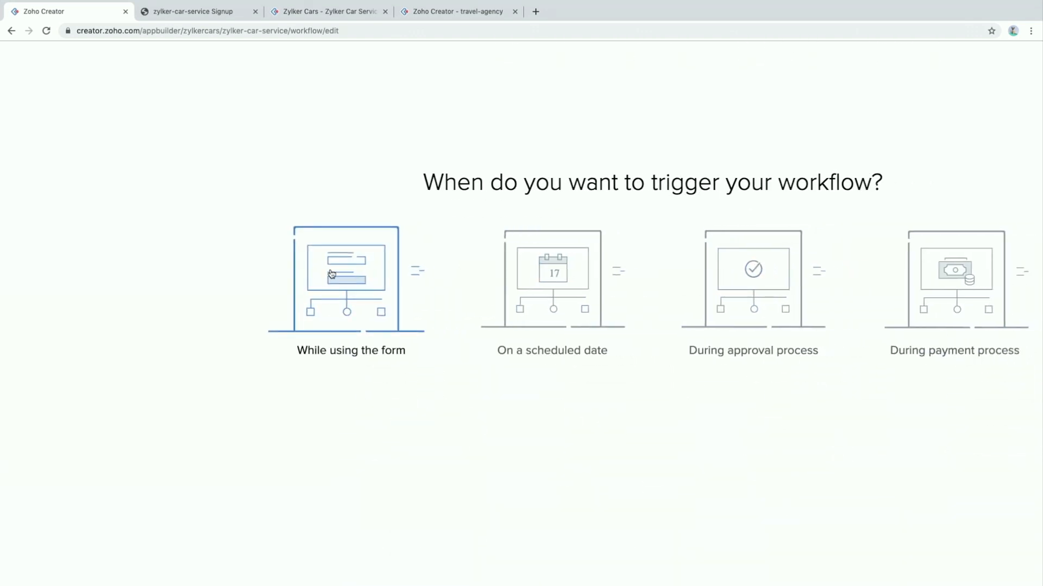
{"action": "left_click", "coordinate": [331, 271]}
Set it to run on Employees record creation and create it as 'Assign user to a profile'
{"action": "left_click", "coordinate": [677, 161]}
{"action": "type", "text": "emp"}
{"action": "key", "text": "Return"}
{"action": "left_click", "coordinate": [579, 220]}
{"action": "left_click", "coordinate": [634, 269]}
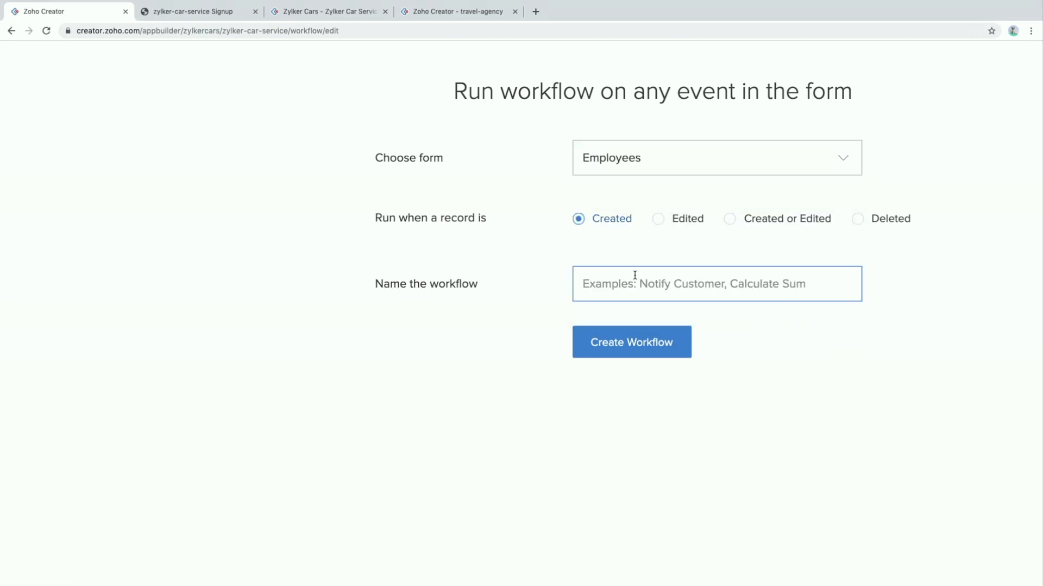
{"action": "type", "text": "Assign user"}
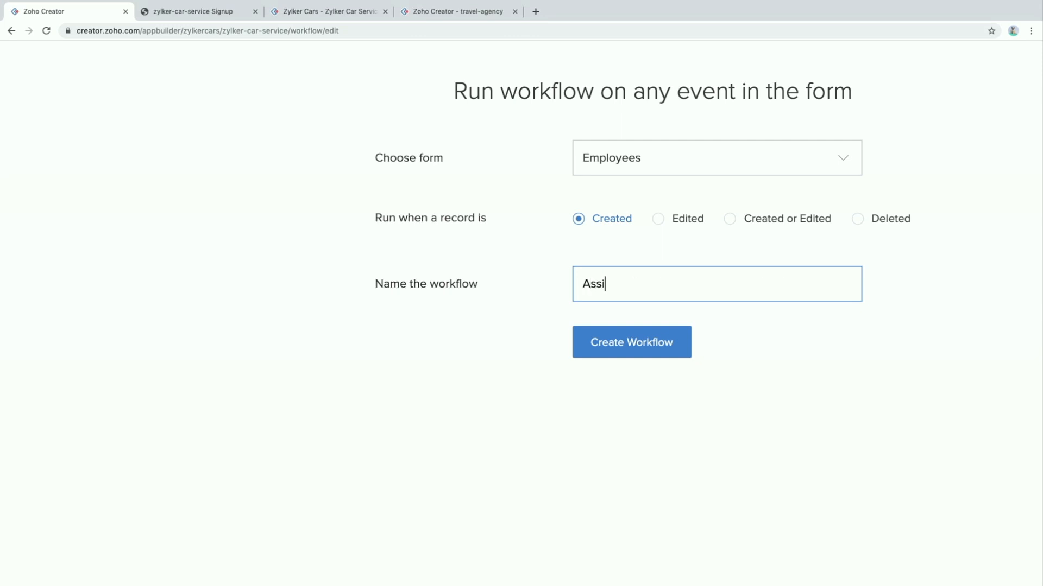
{"action": "type", "text": " to a profile"}
{"action": "left_click", "coordinate": [624, 343]}
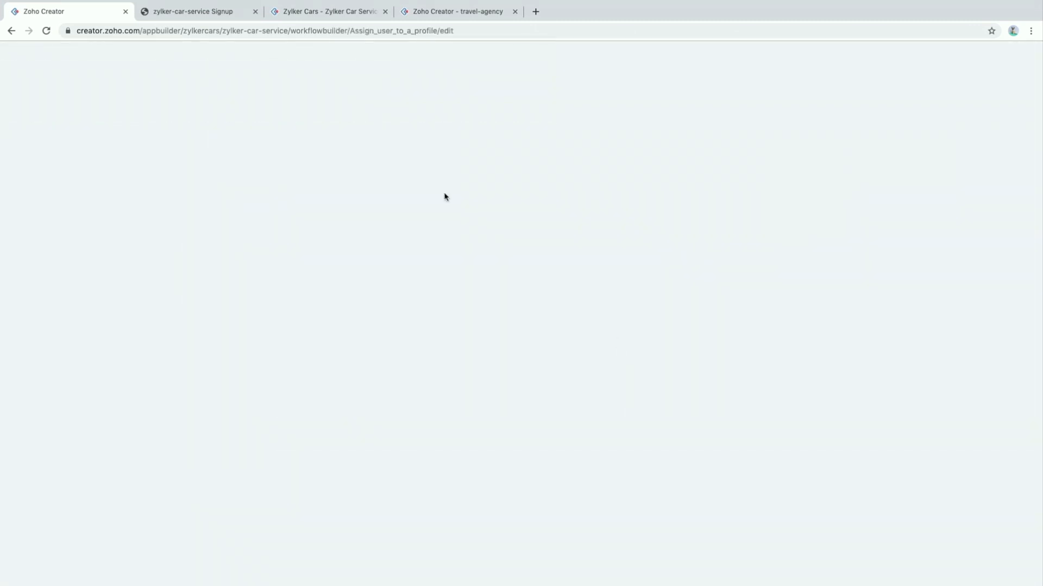
Add a Deluge script action that runs on successful form submission
{"action": "left_click", "coordinate": [276, 177]}
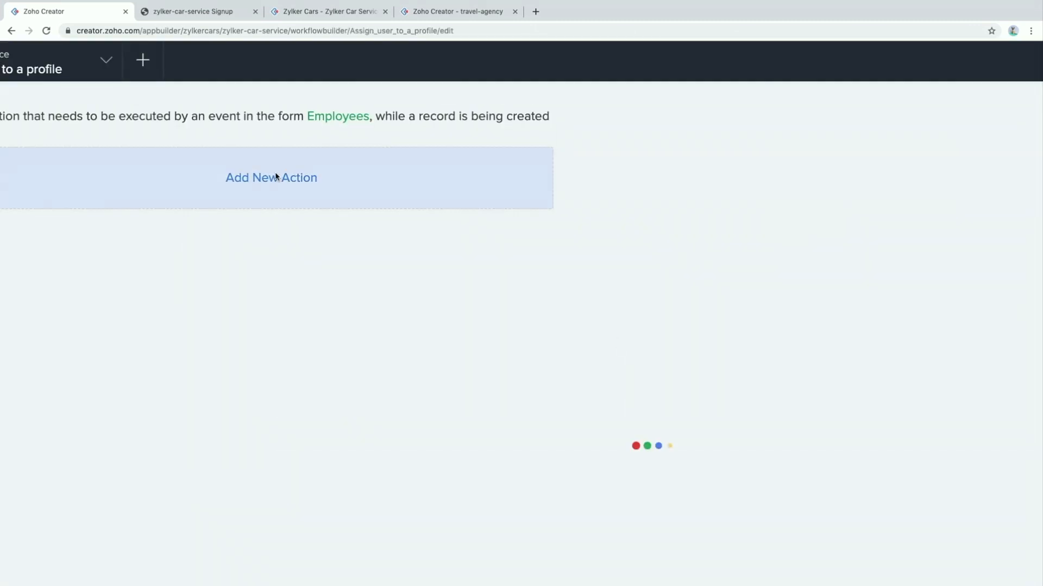
{"action": "scroll", "coordinate": [643, 280], "scroll_direction": "up", "scroll_amount": 3}
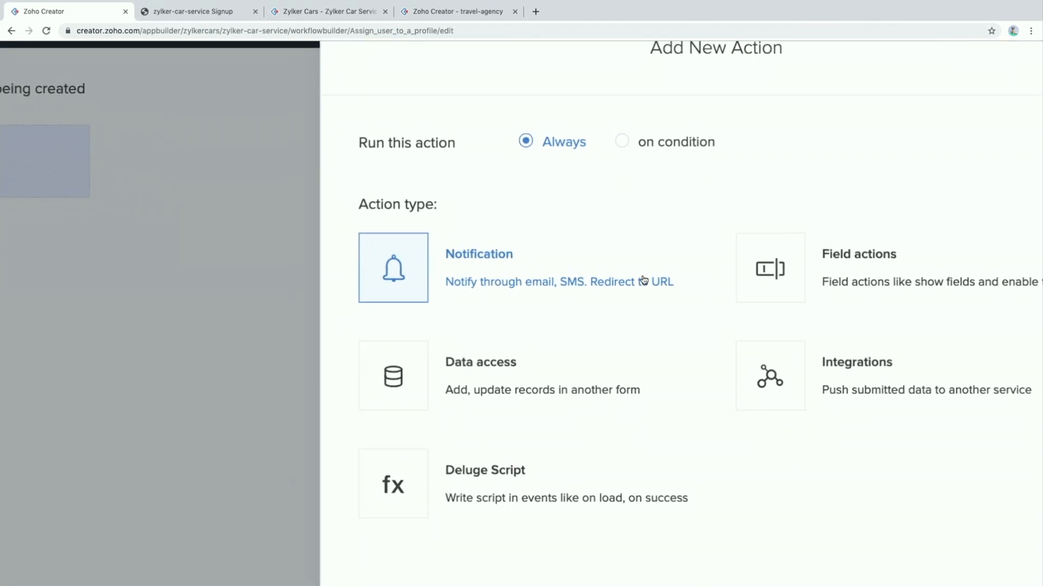
{"action": "scroll", "coordinate": [644, 280], "scroll_direction": "down", "scroll_amount": 1}
{"action": "left_click", "coordinate": [479, 418]}
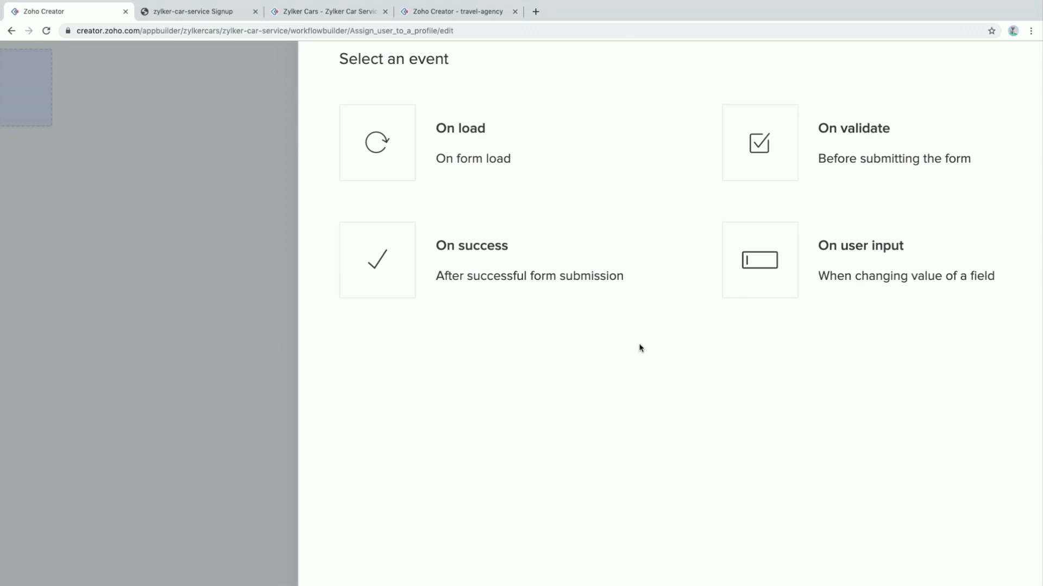
{"action": "left_click", "coordinate": [481, 252]}
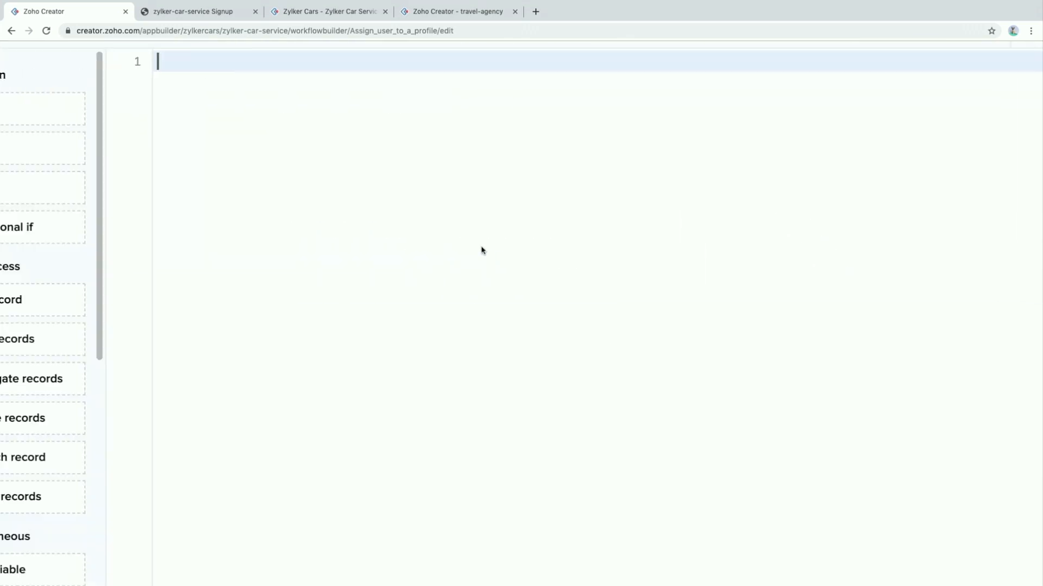
{"action": "scroll", "coordinate": [482, 250], "scroll_direction": "up", "scroll_amount": 2}
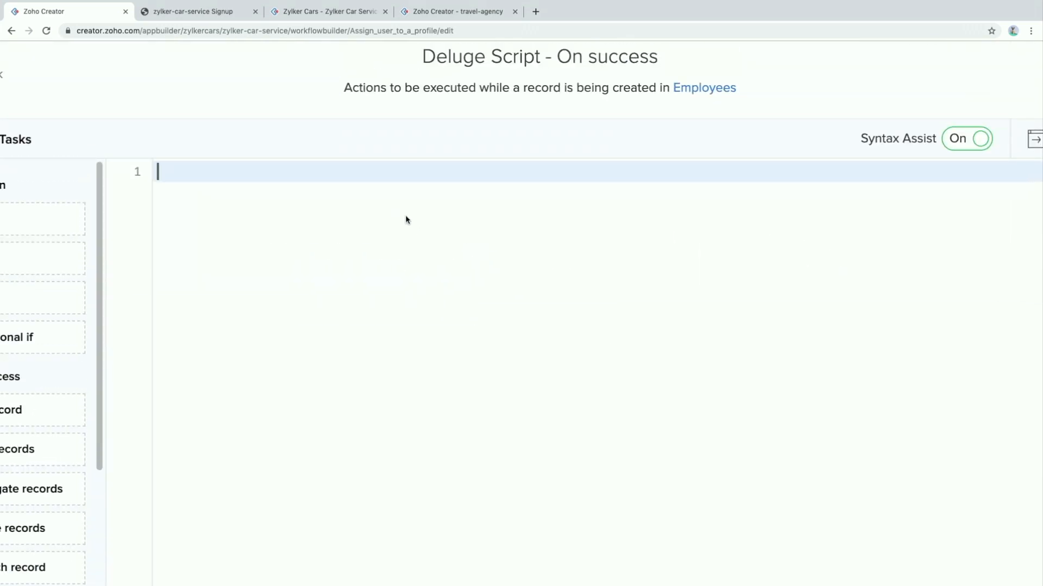
Write assignuser = thisapp.permissions.assignUserInProfile(input.Email,input.Designation); and save the script
{"action": "type", "text": "assignuser = thisapp"}
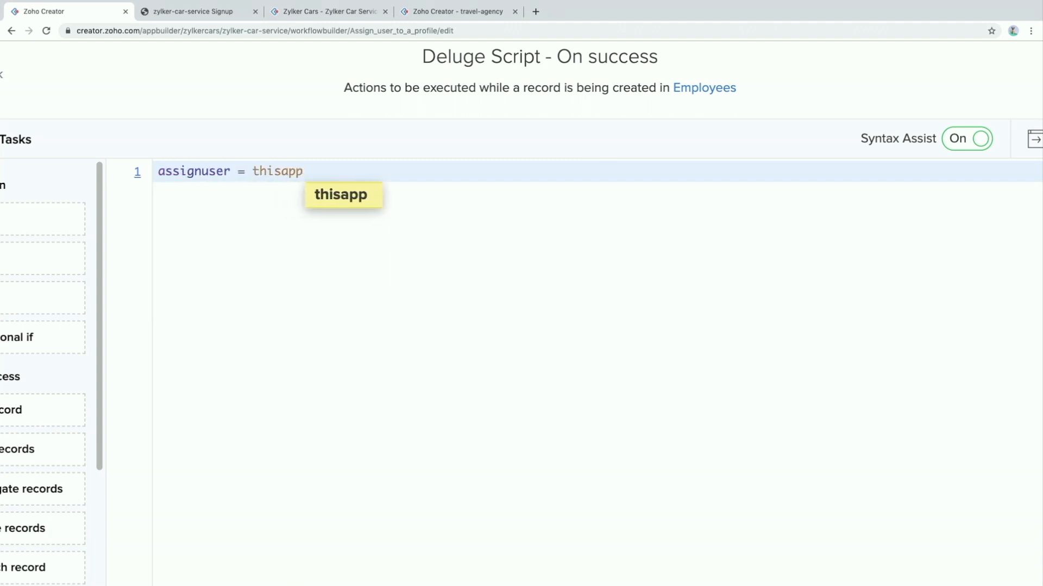
{"action": "type", "text": ".permissions"}
{"action": "type", "text": "."}
{"action": "type", "text": "ass"}
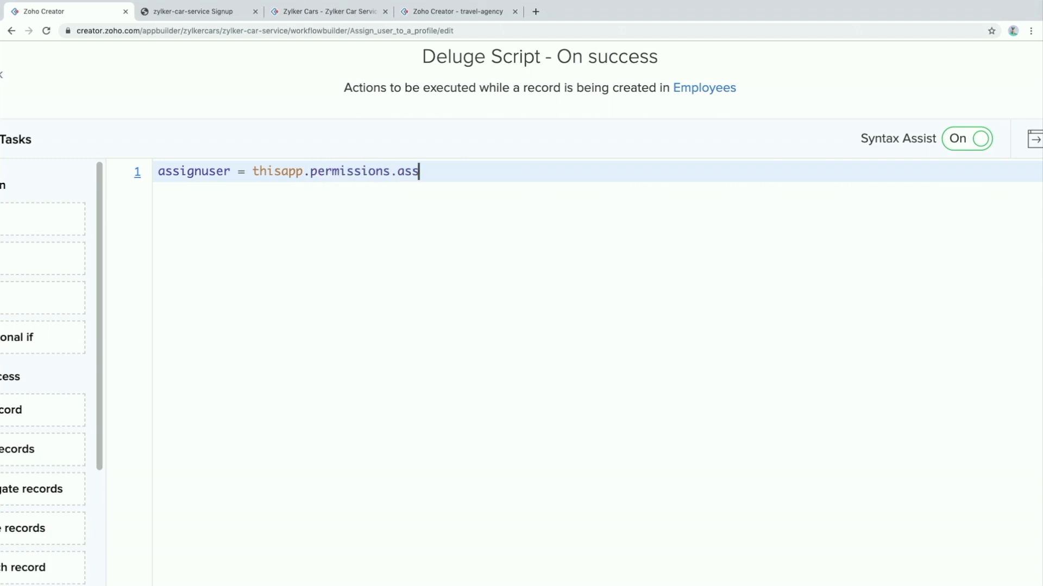
{"action": "type", "text": "ignUserInProfile"}
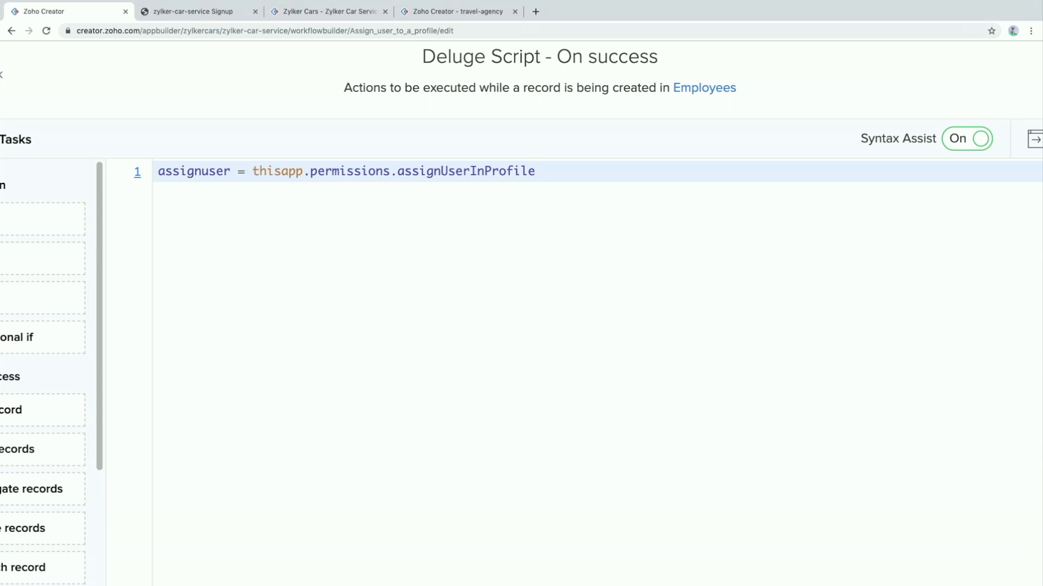
{"action": "left_click_drag", "start_coordinate": [441, 171], "coordinate": [538, 170]}
{"action": "left_click", "coordinate": [548, 170]}
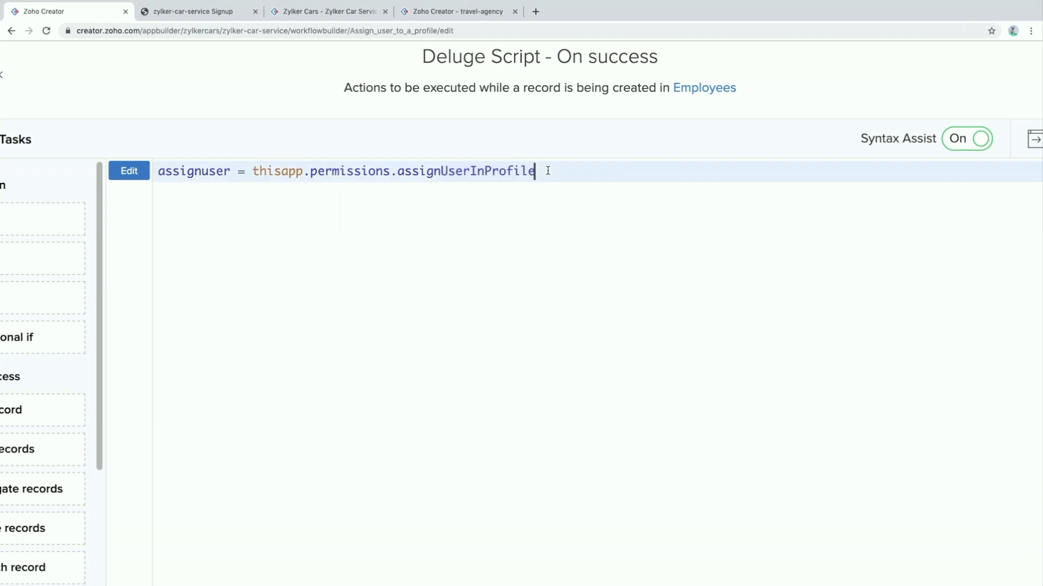
{"action": "type", "text": "()"}
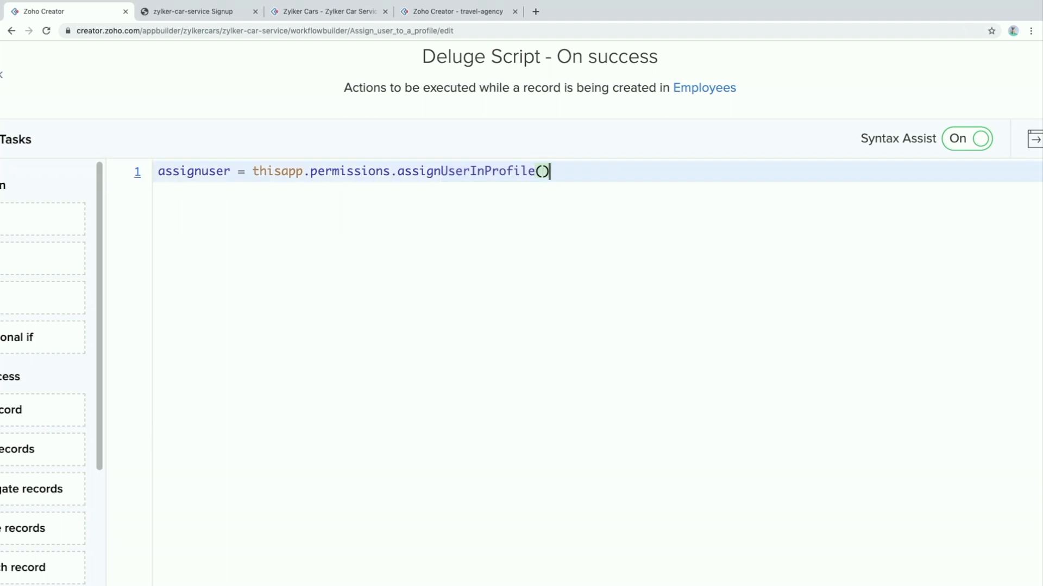
{"action": "type", "text": "input.em"}
{"action": "key", "text": "Return"}
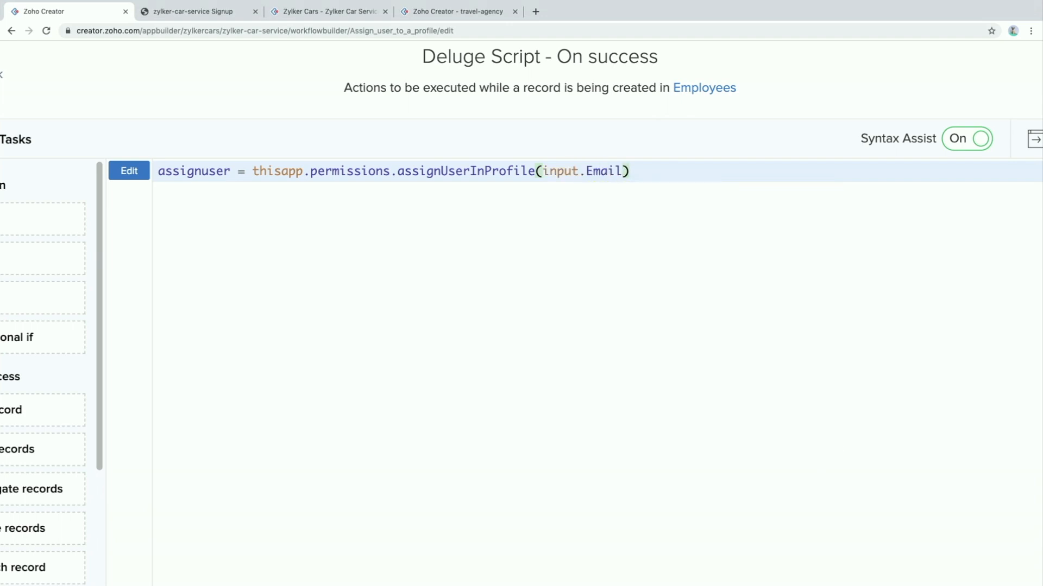
{"action": "type", "text": ",input.de"}
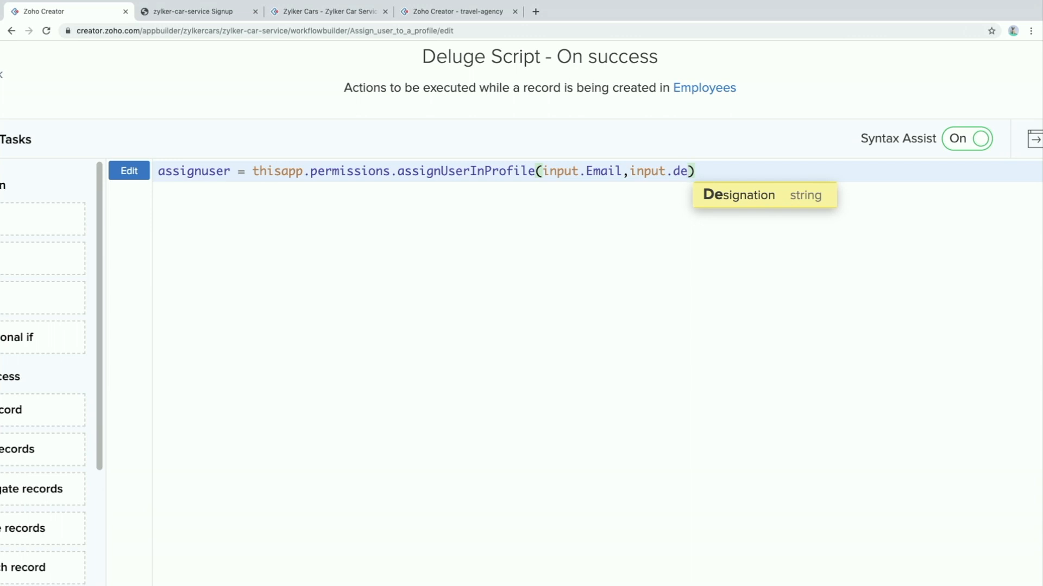
{"action": "key", "text": "Return"}
{"action": "key", "text": "Right"}
{"action": "type", "text": ";"}
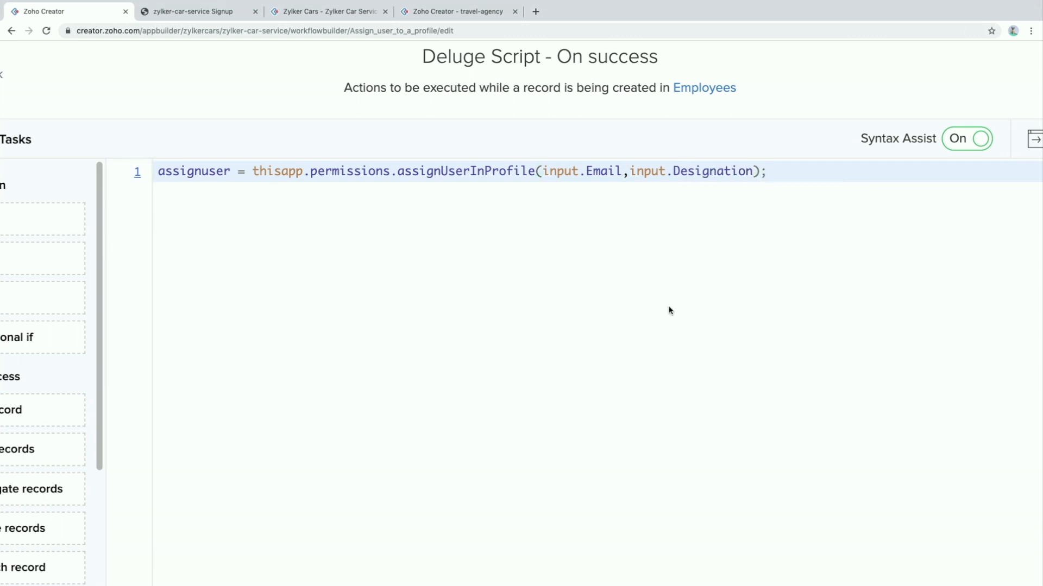
{"action": "scroll", "coordinate": [668, 310], "scroll_direction": "down", "scroll_amount": 8}
{"action": "left_click", "coordinate": [954, 533]}
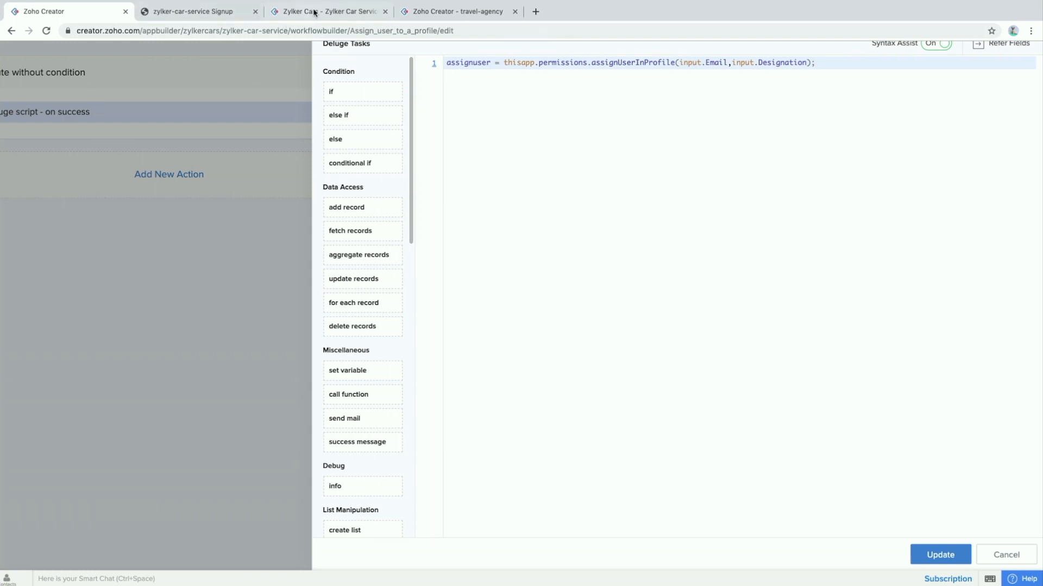
In the live Employees form, enter the new employee's first name, last name and e-mail address
{"action": "left_click", "coordinate": [313, 18]}
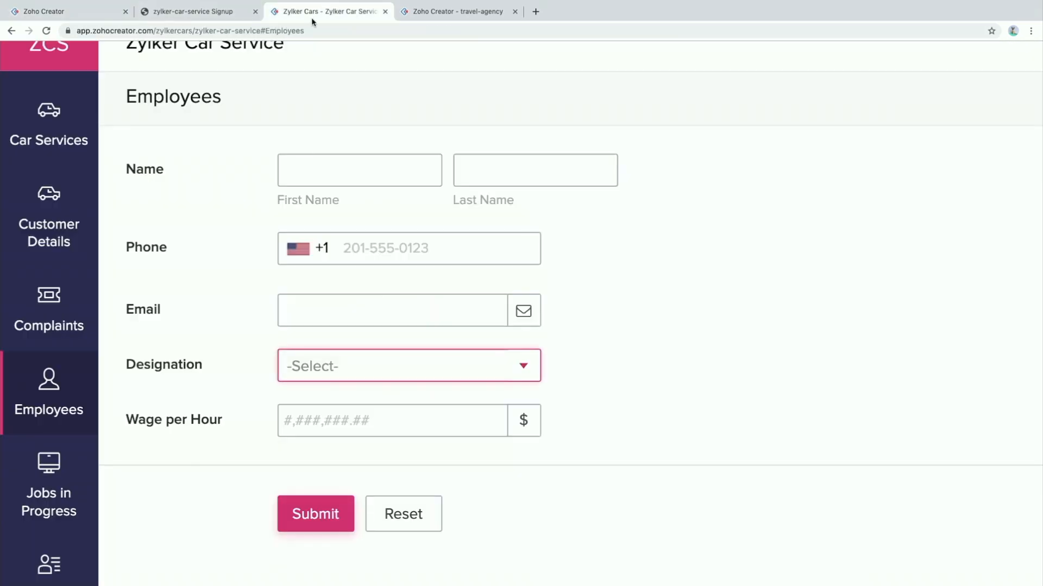
{"action": "left_click", "coordinate": [286, 220]}
{"action": "key", "text": "Tab"}
{"action": "left_click", "coordinate": [339, 301]}
{"action": "scroll", "coordinate": [349, 305], "scroll_direction": "down", "scroll_amount": 2}
{"action": "left_click", "coordinate": [346, 302]}
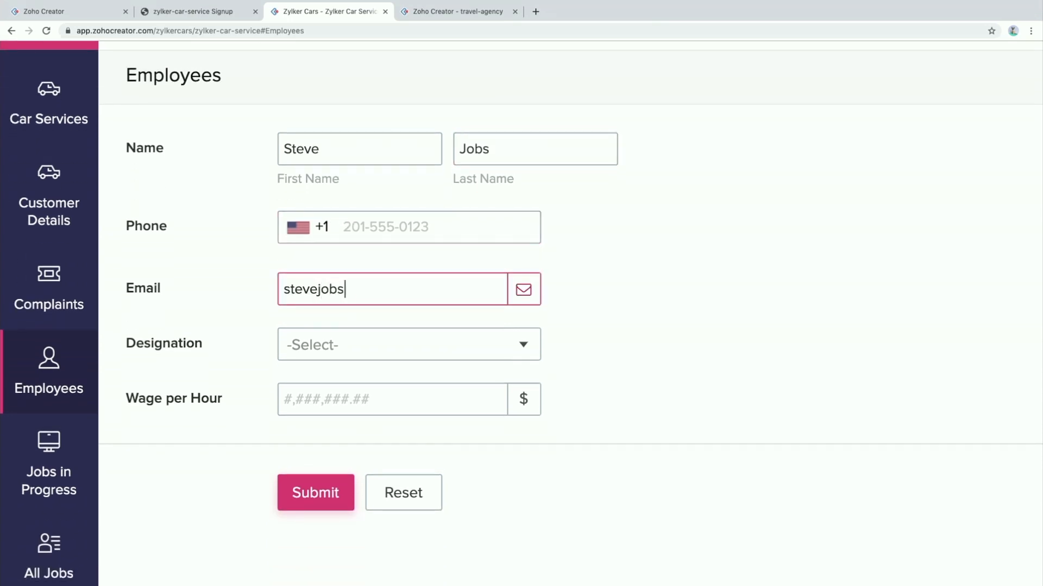
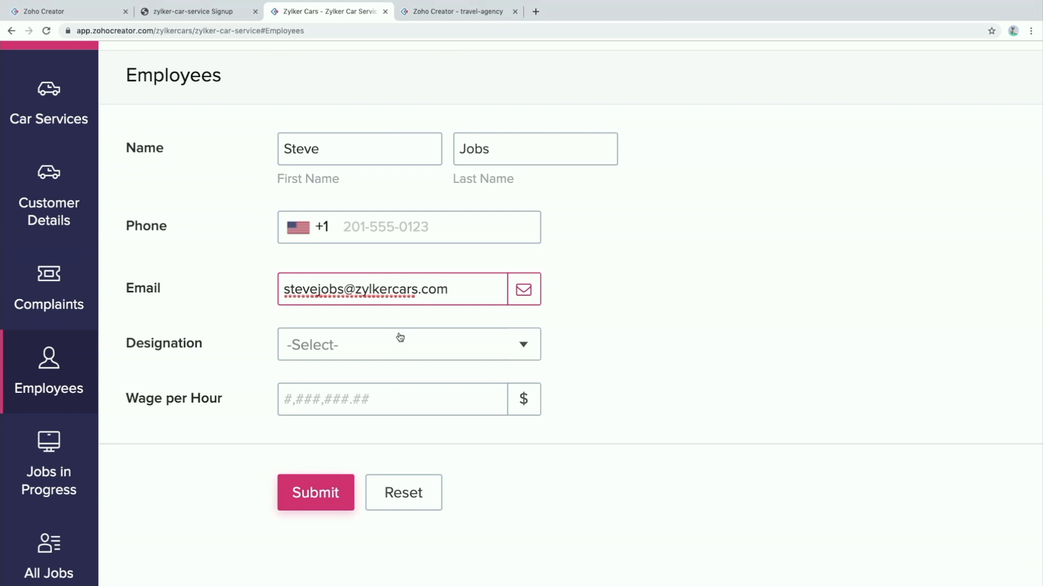
Set Designation to Manager and Wage per Hour to 100, then submit the record
{"action": "left_click", "coordinate": [408, 344]}
{"action": "left_click", "coordinate": [347, 387]}
{"action": "left_click", "coordinate": [459, 400]}
{"action": "type", "text": "100"}
{"action": "left_click", "coordinate": [730, 350]}
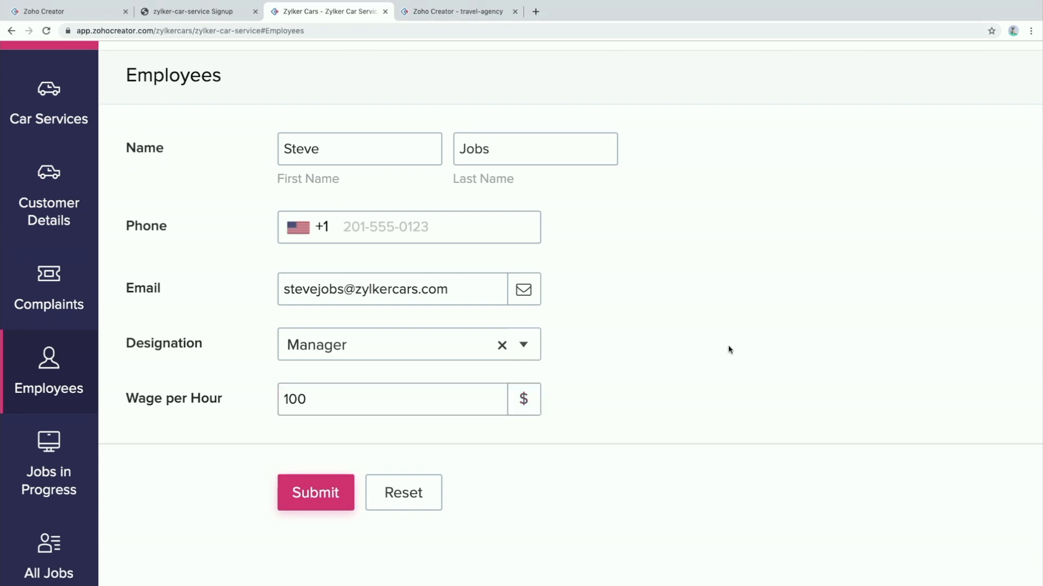
{"action": "left_click", "coordinate": [306, 499]}
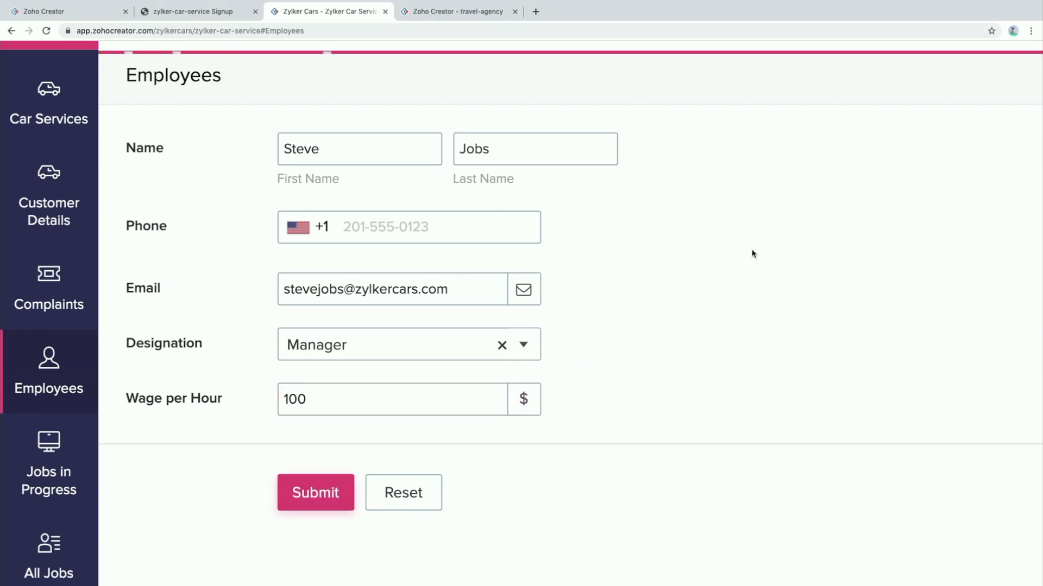
Back in the builder, close the script panel and exit the finished workflow
{"action": "left_click", "coordinate": [104, 16]}
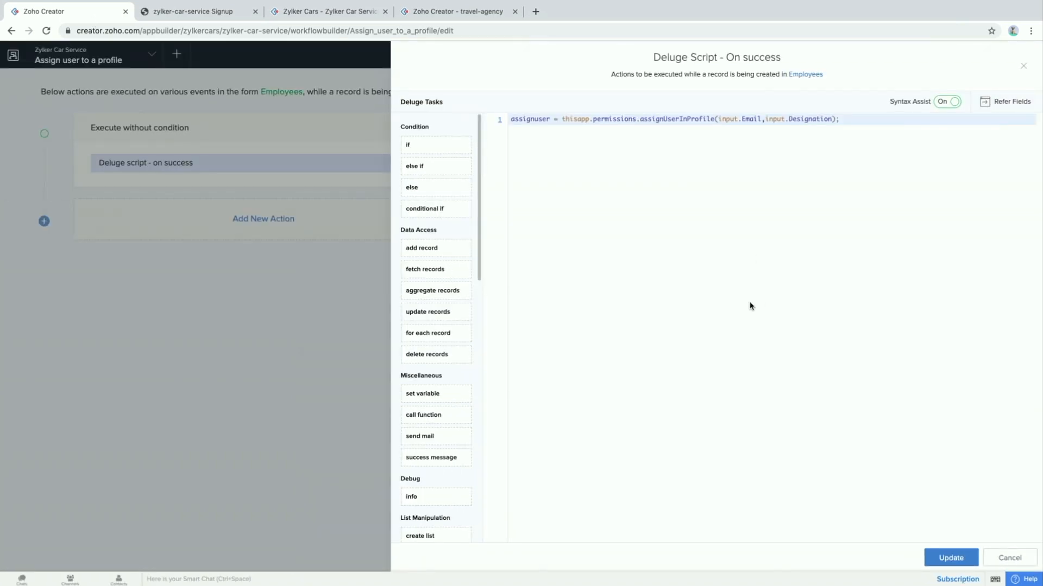
{"action": "left_click", "coordinate": [1023, 66]}
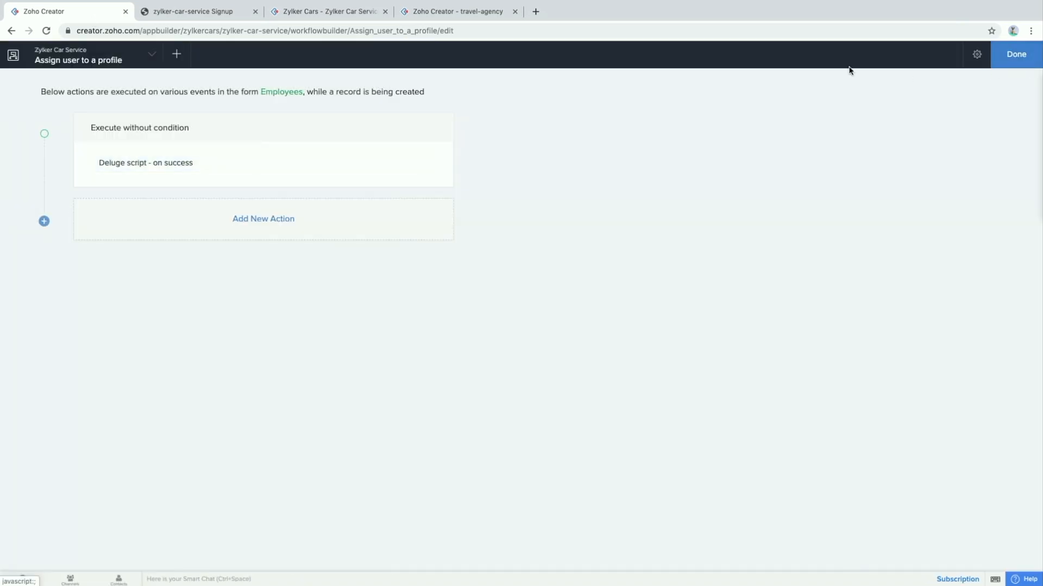
{"action": "left_click", "coordinate": [1029, 56]}
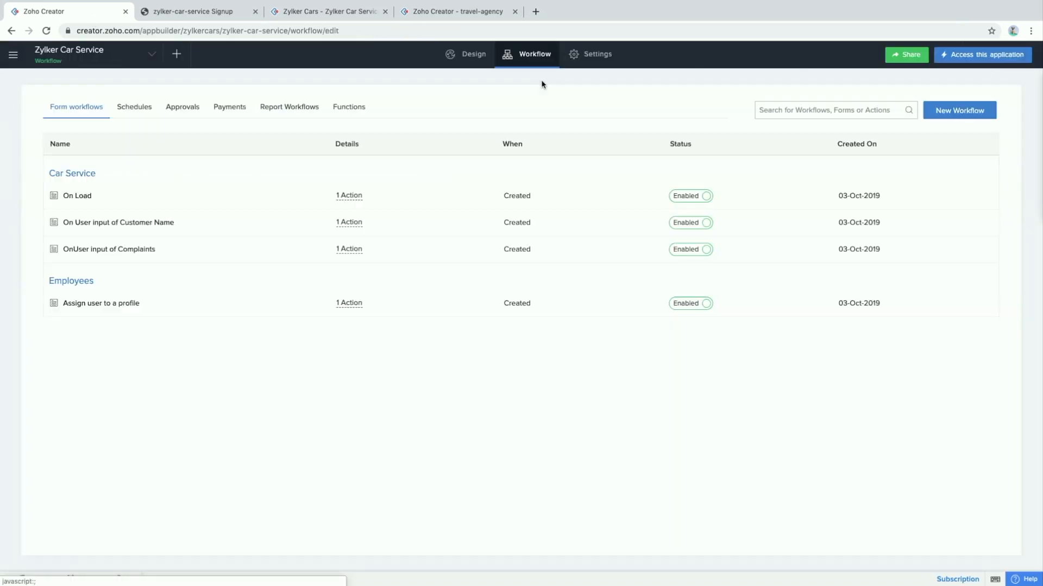
Open Settings > Users to view the app's users, then advance to the Shared Analytics slide
{"action": "left_click", "coordinate": [586, 57]}
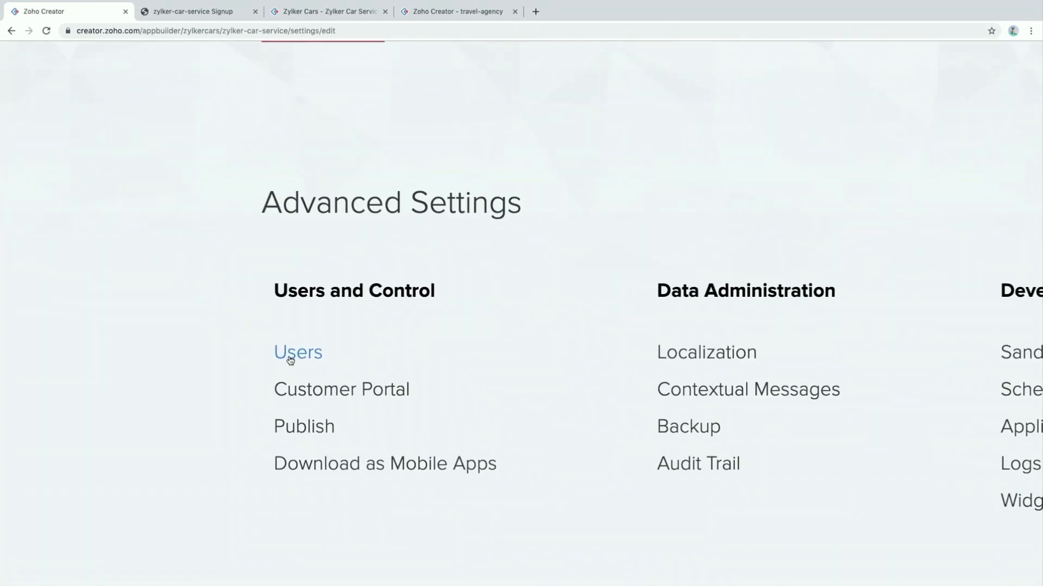
{"action": "left_click", "coordinate": [286, 358]}
{"action": "left_click_drag", "start_coordinate": [473, 226], "coordinate": [354, 225]}
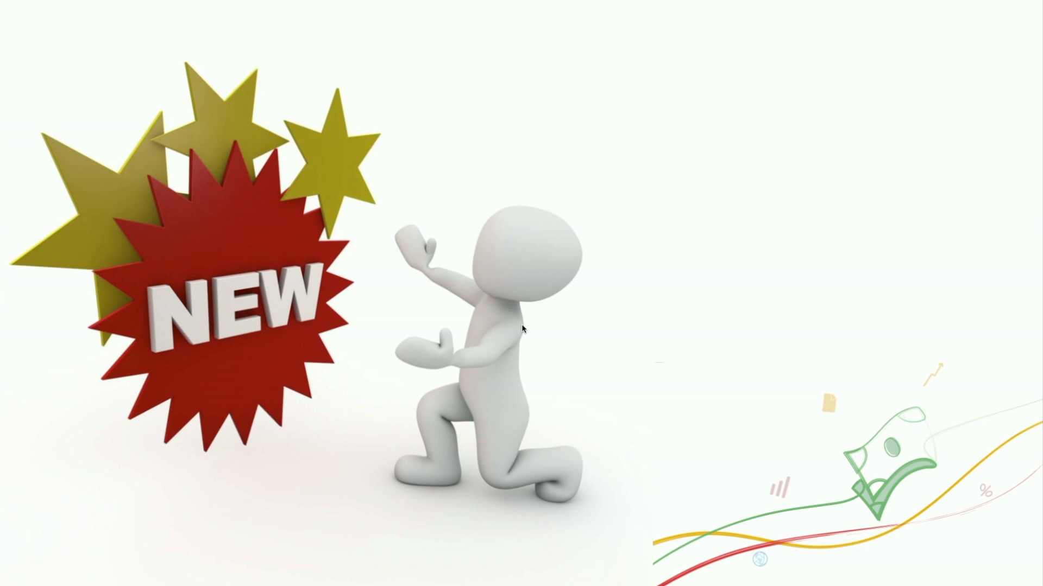
{"action": "key", "text": "Right"}
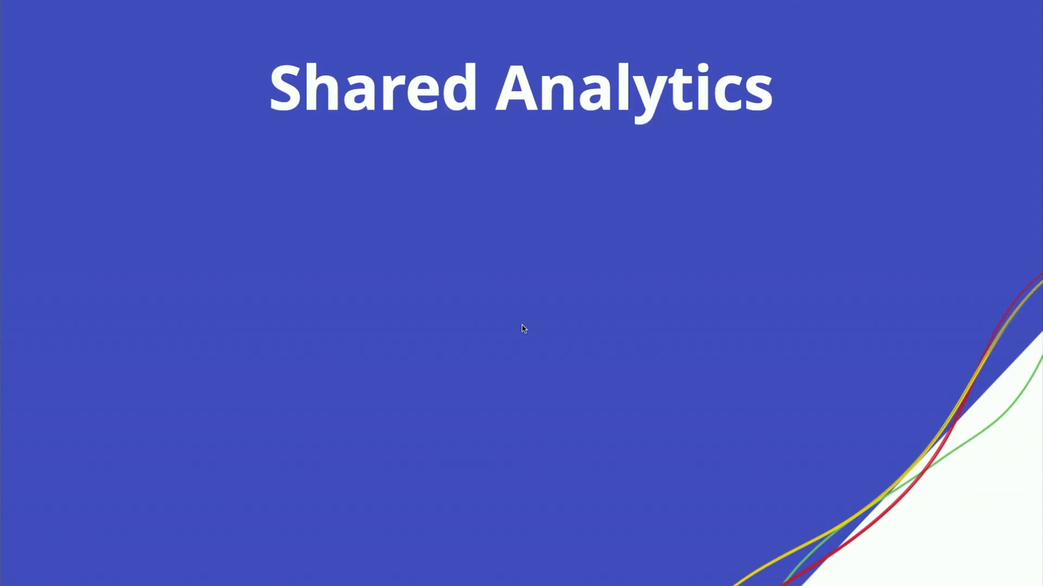
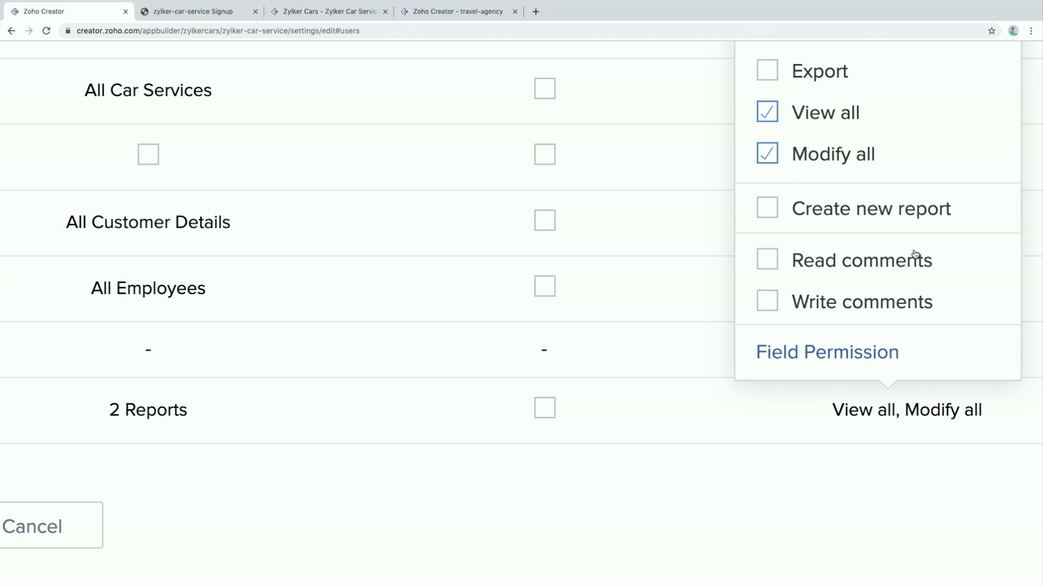
Add Create new report, Read comments and Write comments to the permission set and update it
{"action": "left_click", "coordinate": [768, 210]}
{"action": "left_click", "coordinate": [771, 264]}
{"action": "left_click", "coordinate": [772, 302]}
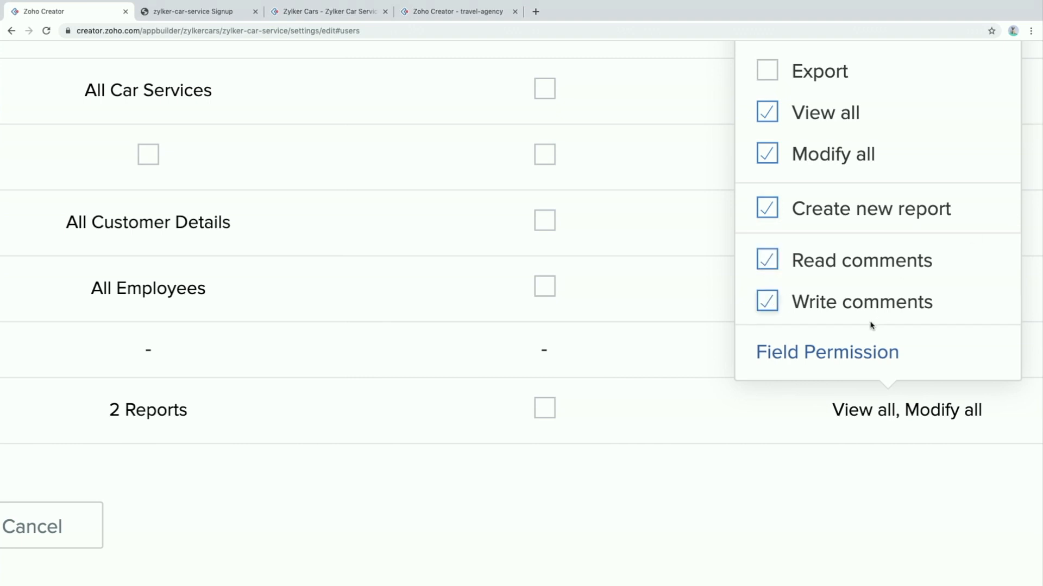
{"action": "left_click", "coordinate": [548, 514]}
{"action": "scroll", "coordinate": [470, 498], "scroll_direction": "left", "scroll_amount": 8}
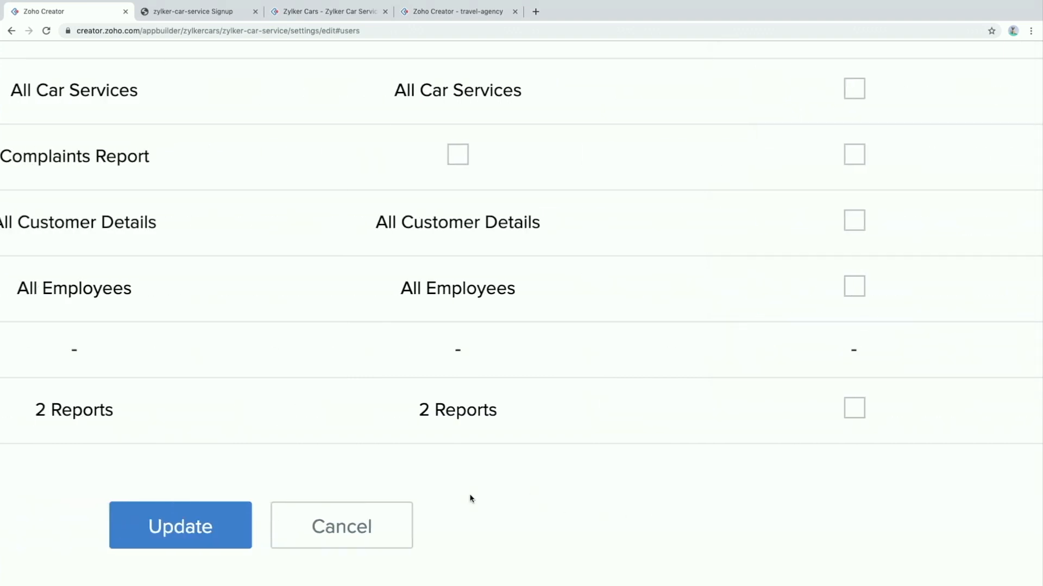
{"action": "left_click", "coordinate": [399, 530]}
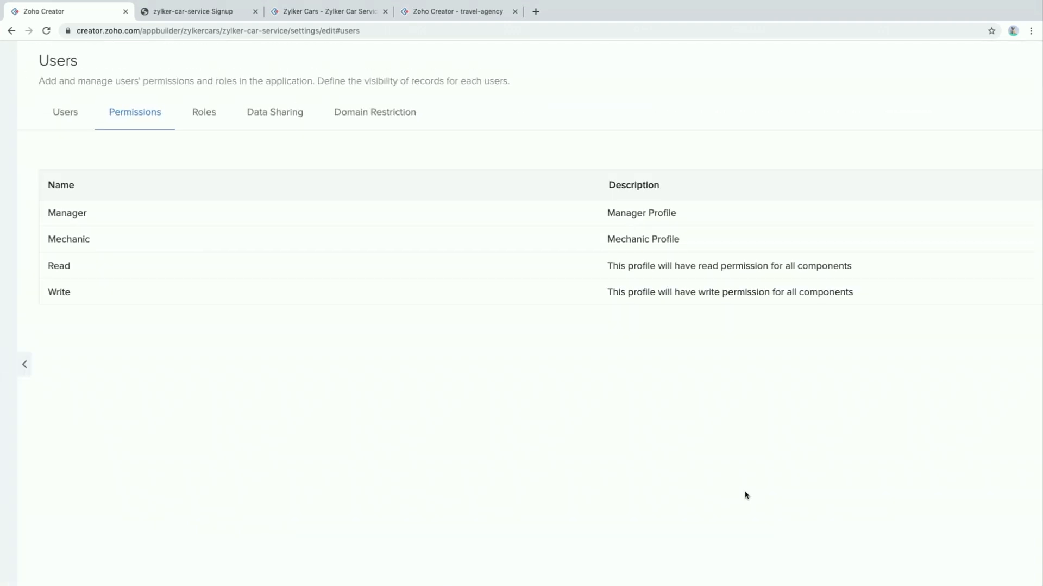
In the Mechanic set, give Service Details Subform access with viewing via All Service Jobs and Jobs in Progress
{"action": "left_click", "coordinate": [81, 241]}
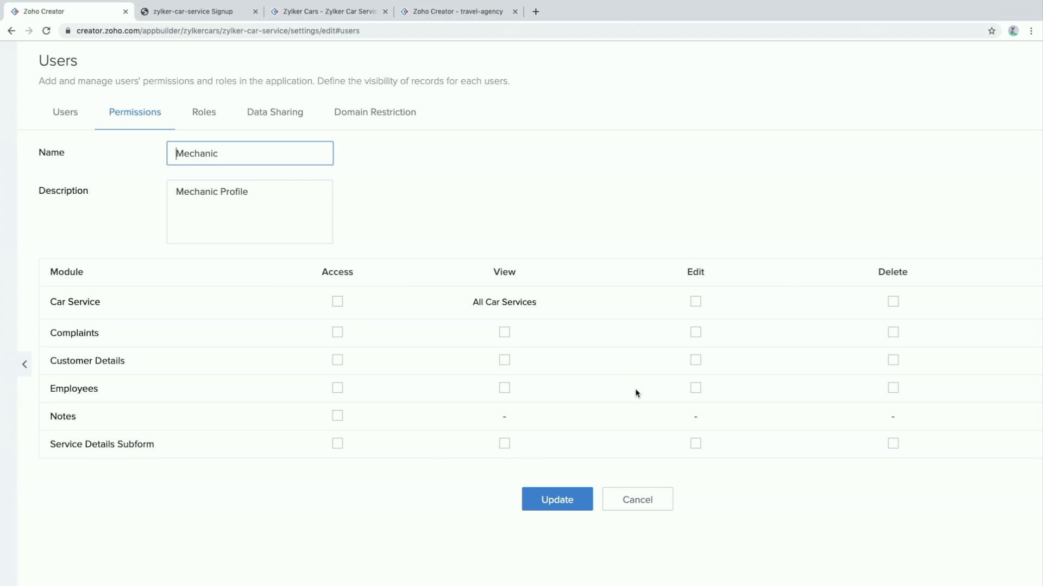
{"action": "left_click", "coordinate": [227, 463]}
{"action": "left_click", "coordinate": [456, 464]}
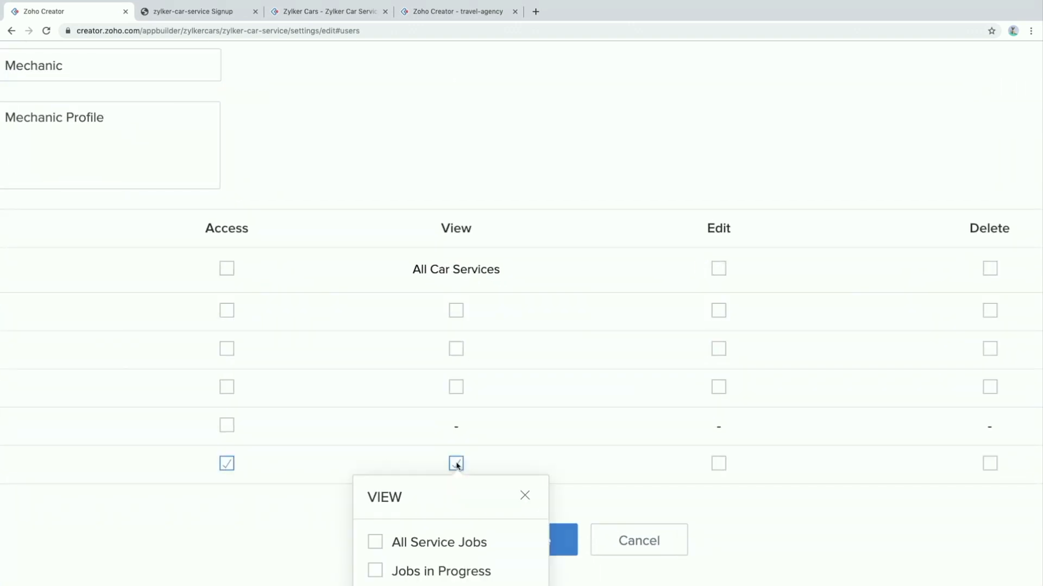
{"action": "left_click", "coordinate": [376, 542]}
{"action": "left_click", "coordinate": [375, 570]}
{"action": "scroll", "coordinate": [698, 463], "scroll_direction": "down", "scroll_amount": 2}
{"action": "left_click", "coordinate": [720, 353]}
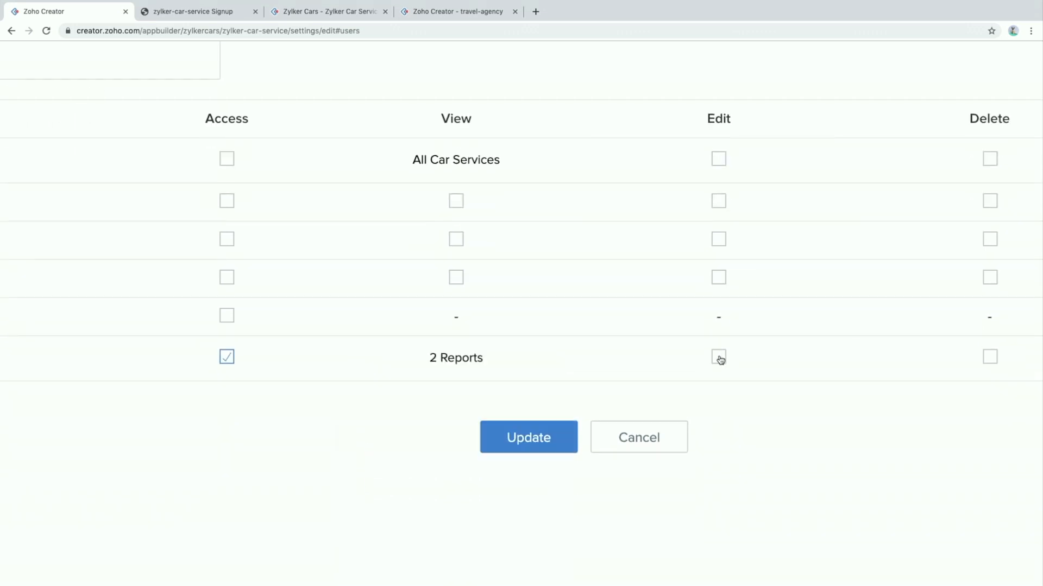
Grant Notes access and leave subform editing off in both job reports
{"action": "left_click", "coordinate": [723, 358]}
{"action": "left_click", "coordinate": [637, 441]}
{"action": "left_click", "coordinate": [637, 469]}
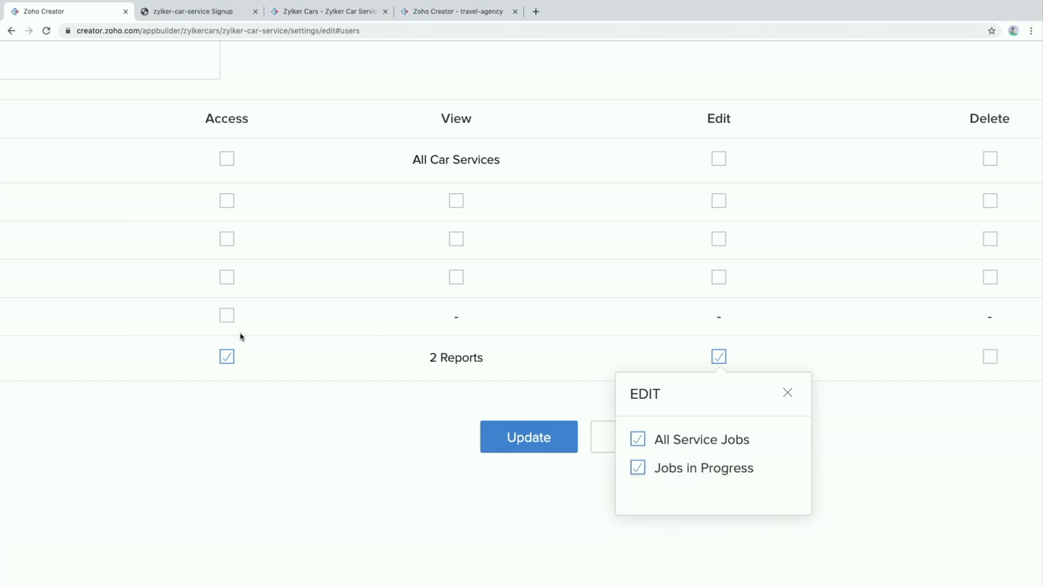
{"action": "left_click", "coordinate": [226, 322]}
{"action": "left_click", "coordinate": [225, 319]}
{"action": "left_click", "coordinate": [716, 368]}
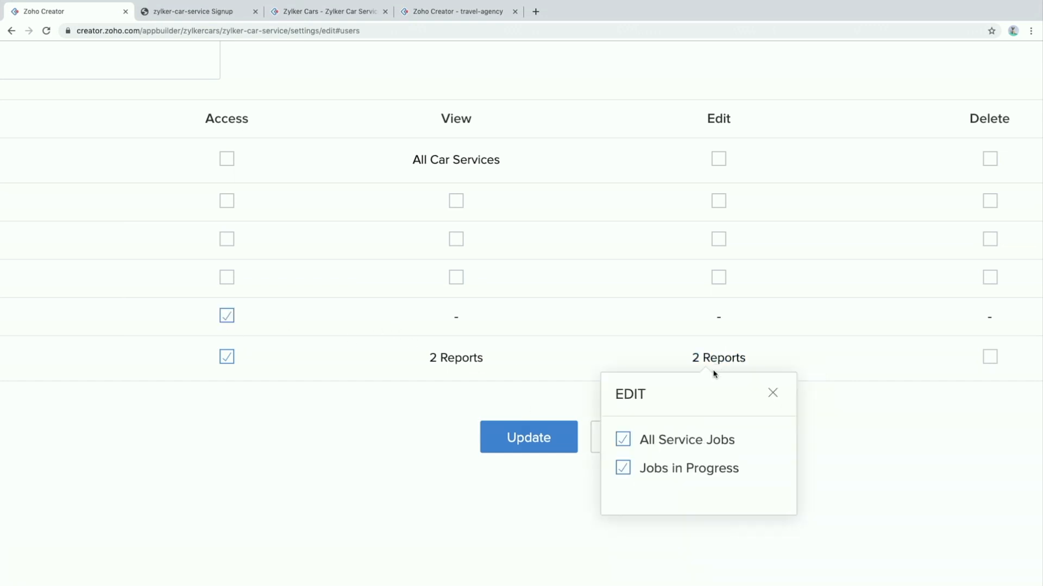
{"action": "left_click", "coordinate": [625, 438]}
{"action": "left_click", "coordinate": [625, 467]}
{"action": "left_click", "coordinate": [994, 367]}
Keep delete rights off for the subform's All Service Jobs report
{"action": "left_click", "coordinate": [991, 365]}
{"action": "left_click", "coordinate": [907, 440]}
{"action": "left_click", "coordinate": [909, 440]}
{"action": "scroll", "coordinate": [931, 305], "scroll_direction": "right", "scroll_amount": 6}
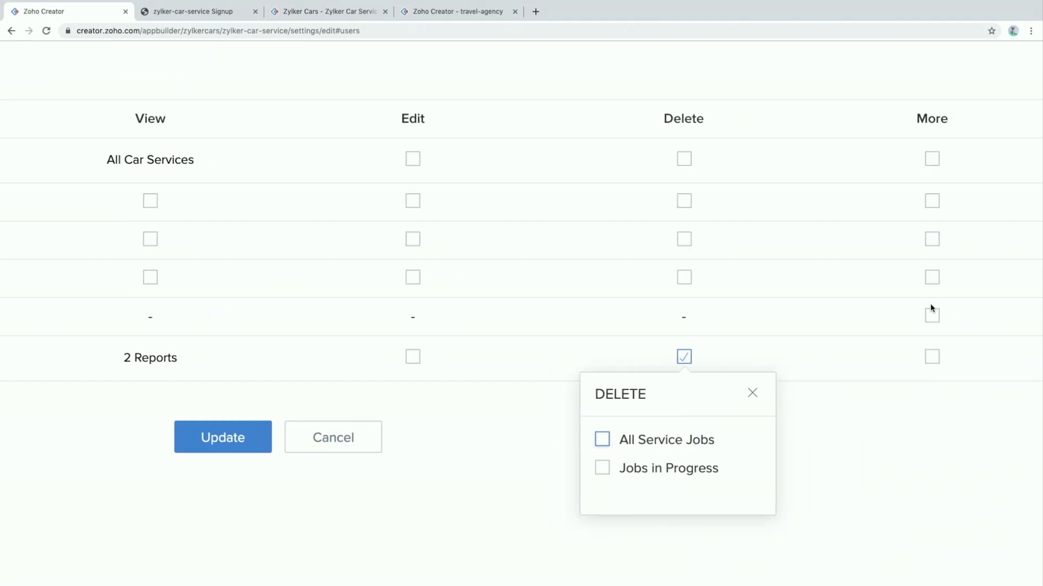
{"action": "left_click", "coordinate": [887, 368]}
Enable Read comments and Write comments for the subform and save the Mechanic permission set
{"action": "left_click", "coordinate": [891, 358]}
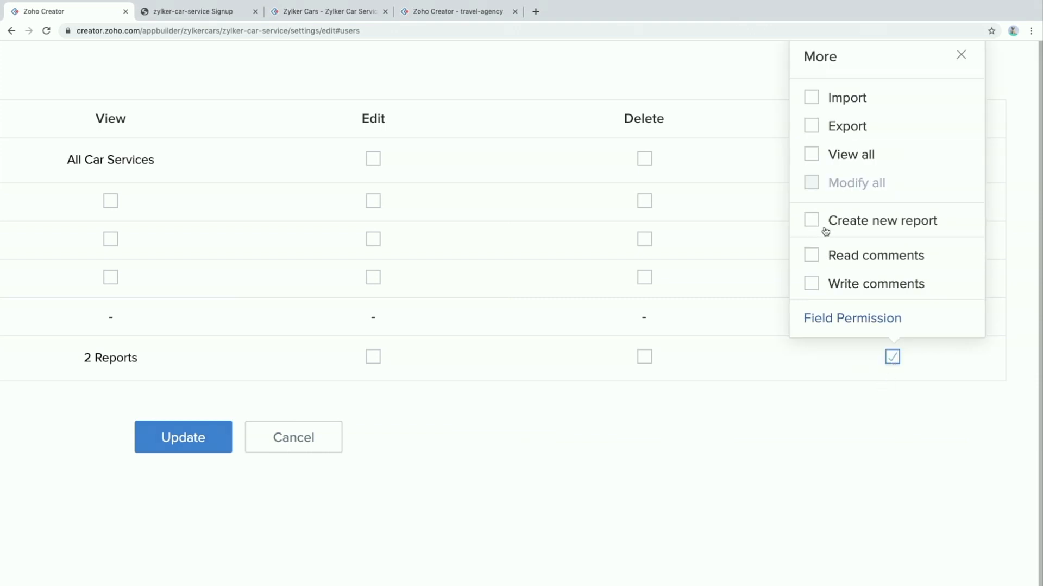
{"action": "left_click", "coordinate": [810, 262]}
{"action": "left_click", "coordinate": [813, 290]}
{"action": "left_click", "coordinate": [650, 422]}
{"action": "left_click", "coordinate": [194, 431]}
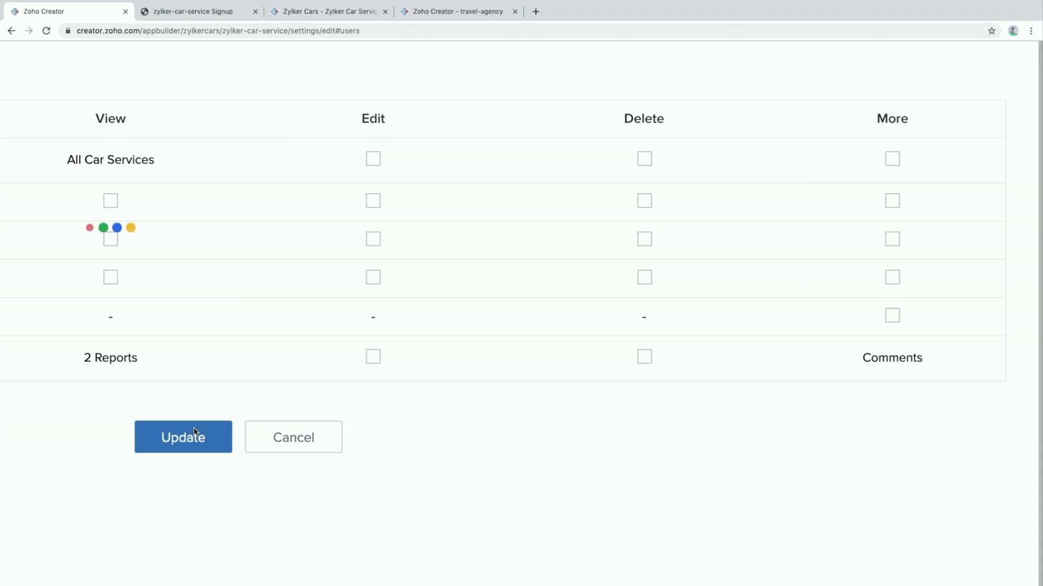
{"action": "key", "text": "ctrl+Right"}
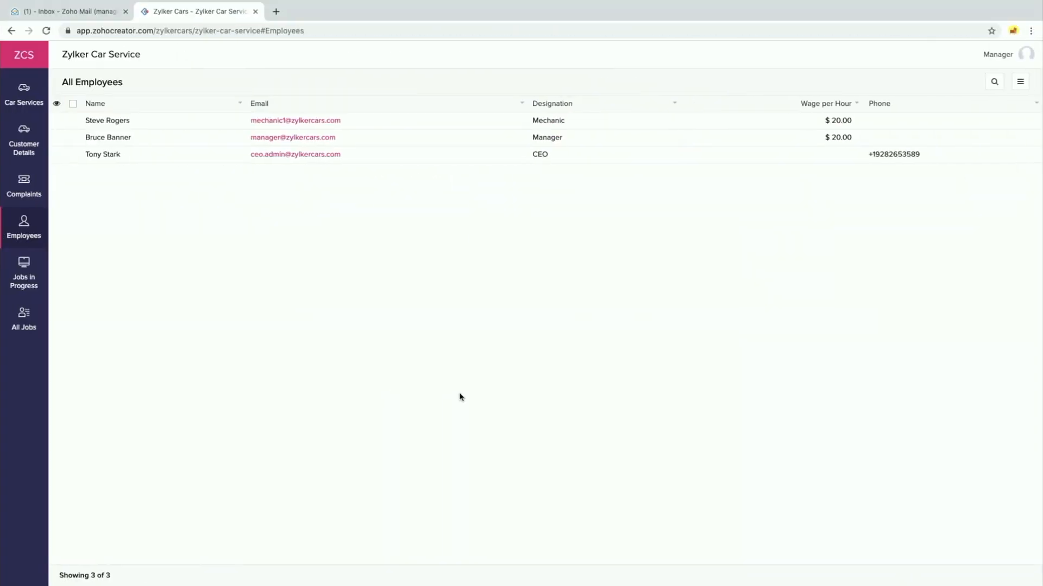
Scroll up and left through the Manager's All Employees list
{"action": "scroll", "coordinate": [460, 397], "scroll_direction": "up", "scroll_amount": 5}
{"action": "scroll", "coordinate": [460, 398], "scroll_direction": "up", "scroll_amount": 4}
{"action": "scroll", "coordinate": [461, 397], "scroll_direction": "left", "scroll_amount": 5}
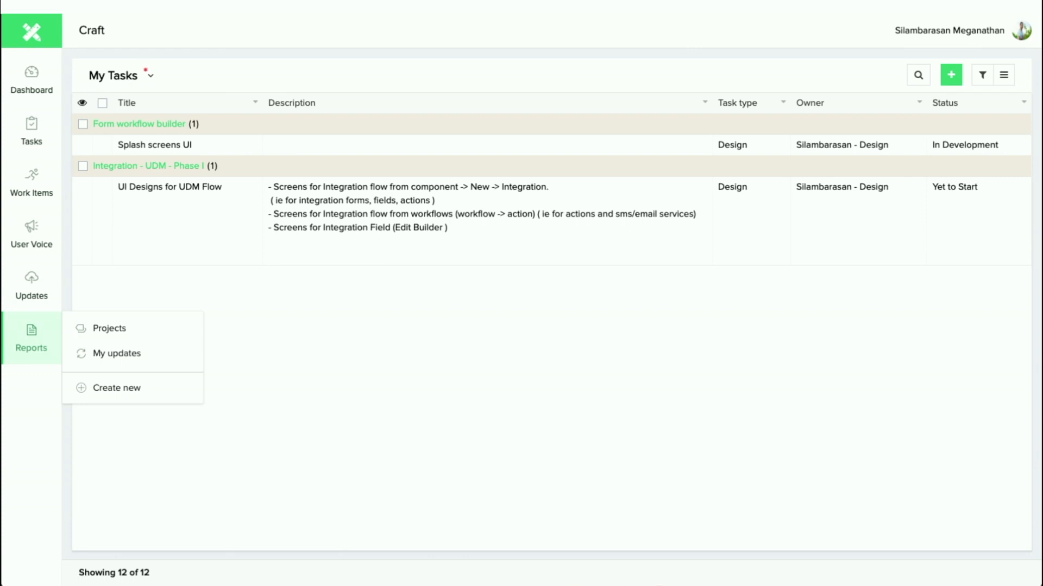
Advance the presentation to the next slide
{"action": "key", "text": "Right"}
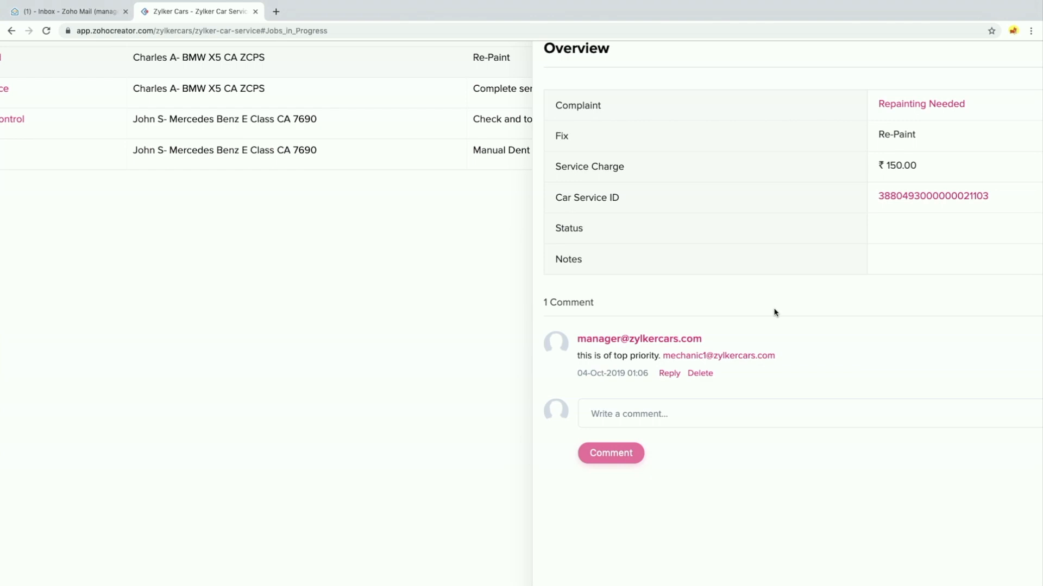
Start a comment on Repainting Needed that @-mentions the chosen user
{"action": "left_click", "coordinate": [682, 414]}
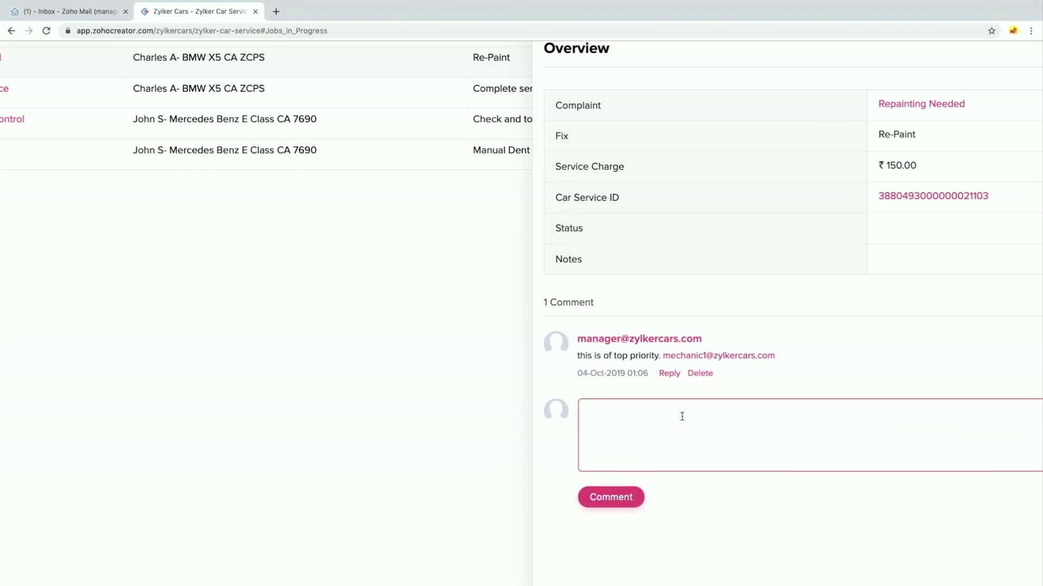
{"action": "type", "text": "@"}
{"action": "type", "text": "mchae"}
{"action": "key", "text": "BackSpace"}
{"action": "key", "text": "BackSpace"}
{"action": "key", "text": "BackSpace"}
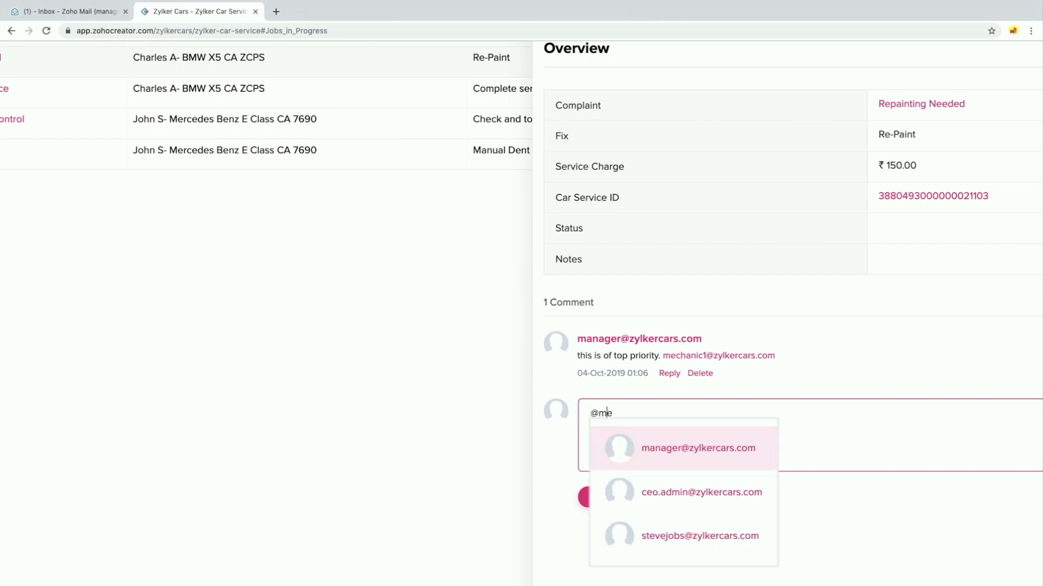
{"action": "key", "text": "BackSpace"}
{"action": "left_click", "coordinate": [664, 533]}
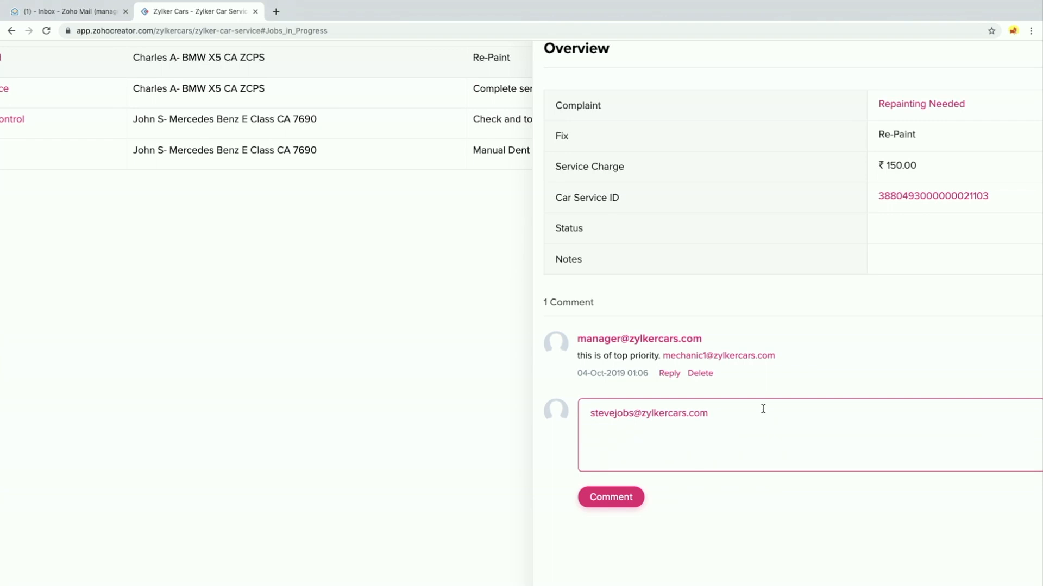
Add the message 'Please look into this and keep me posted.', post it, and close the overview
{"action": "type", "text": "Please look i"}
{"action": "type", "text": "nto this and keepm"}
{"action": "type", "text": " you"}
{"action": "key", "text": "BackSpace"}
{"action": "key", "text": "BackSpace"}
{"action": "key", "text": "BackSpace"}
{"action": "key", "text": "BackSpace"}
{"action": "key", "text": "BackSpace"}
{"action": "type", "text": "me posted."}
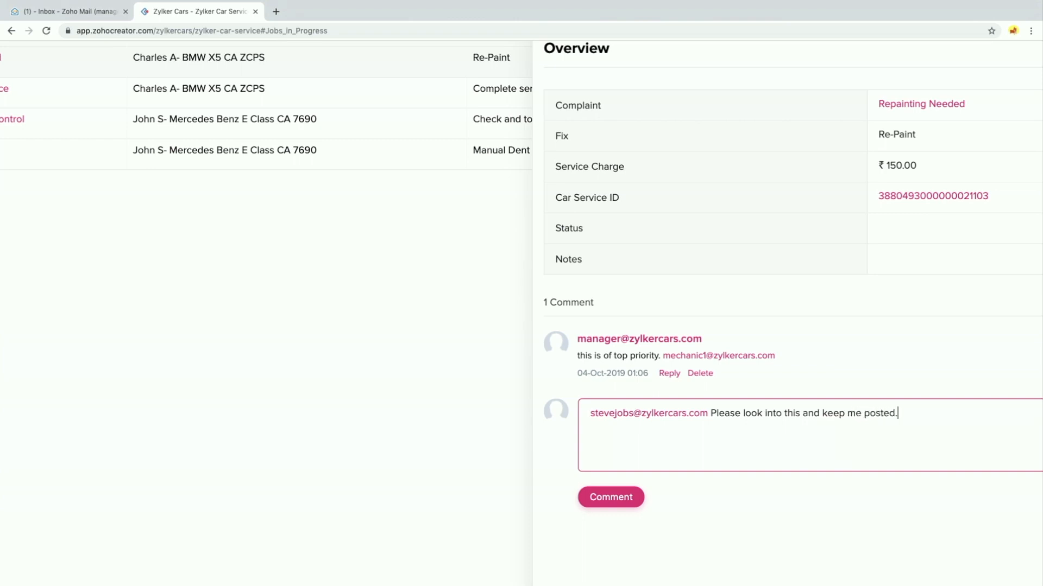
{"action": "left_click", "coordinate": [612, 508]}
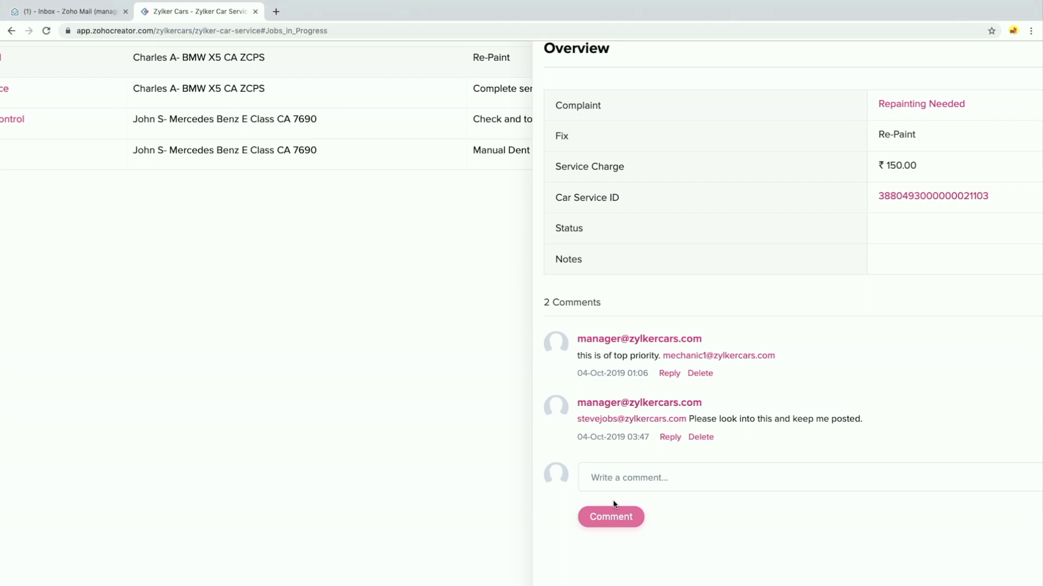
{"action": "scroll", "coordinate": [614, 501], "scroll_direction": "down", "scroll_amount": 3}
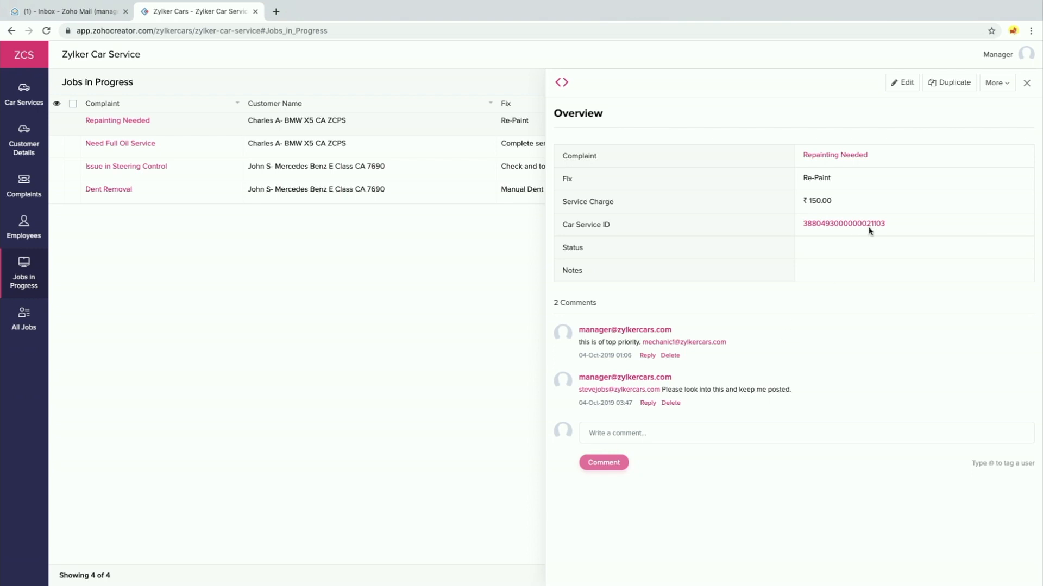
{"action": "left_click", "coordinate": [1026, 84]}
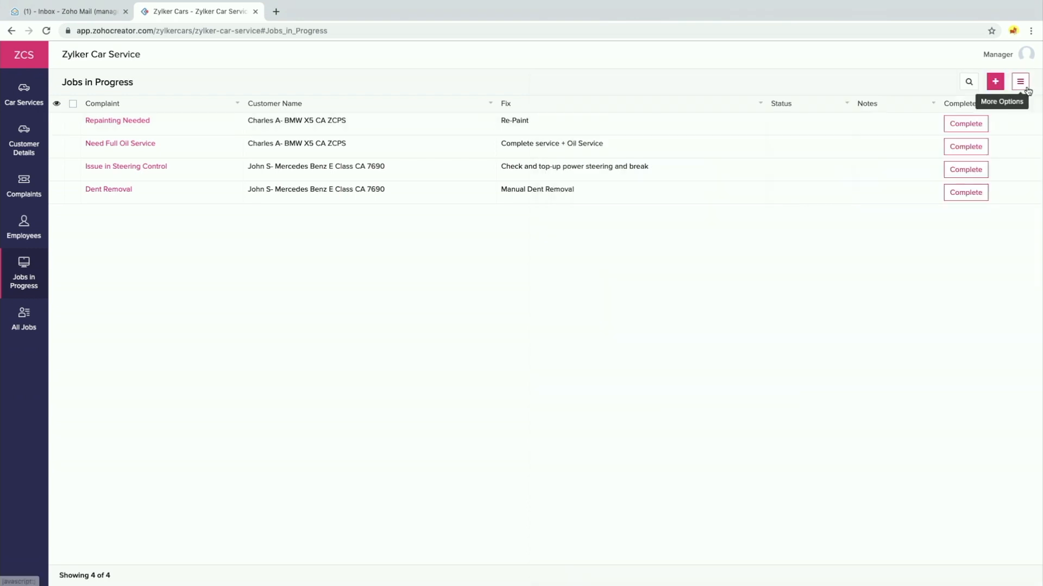